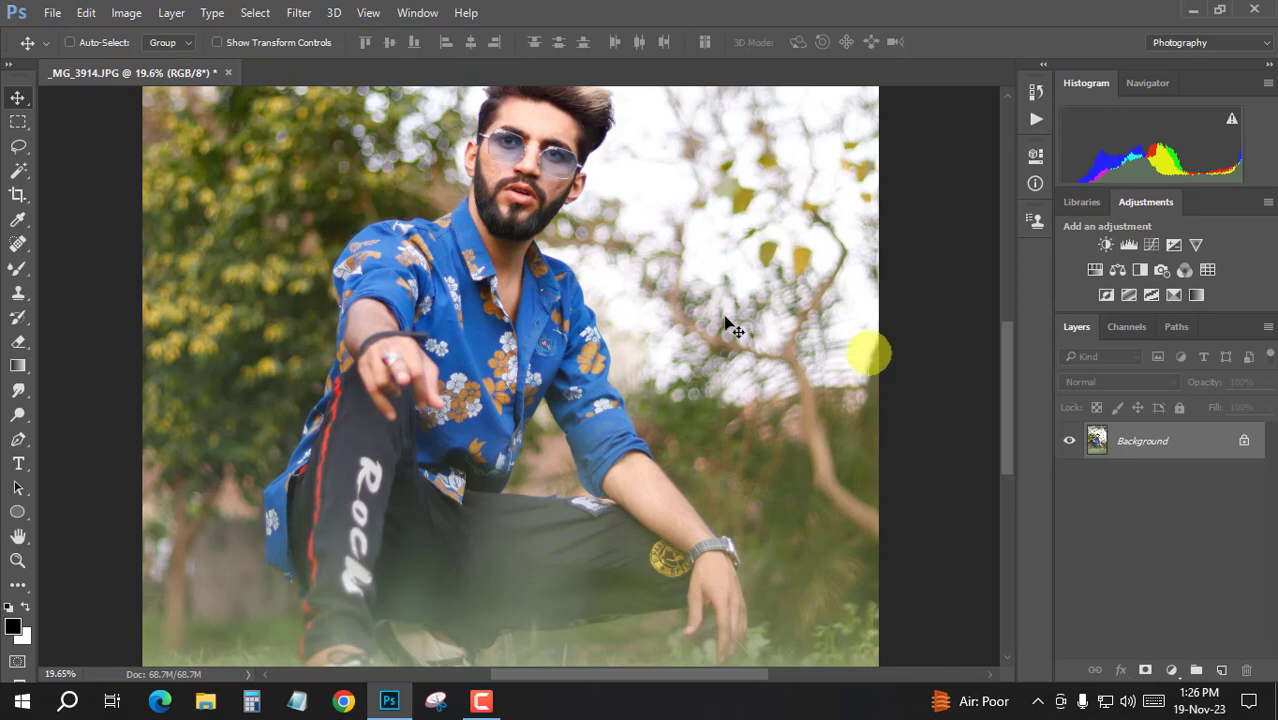
# Duplicate the Background layer of the portrait photo
pyautogui.keyDown('alt'); pyautogui.scroll(-3, 562, 250); pyautogui.keyUp('alt')
pyautogui.keyDown('alt'); pyautogui.scroll(-1, 565, 317); pyautogui.keyUp('alt')
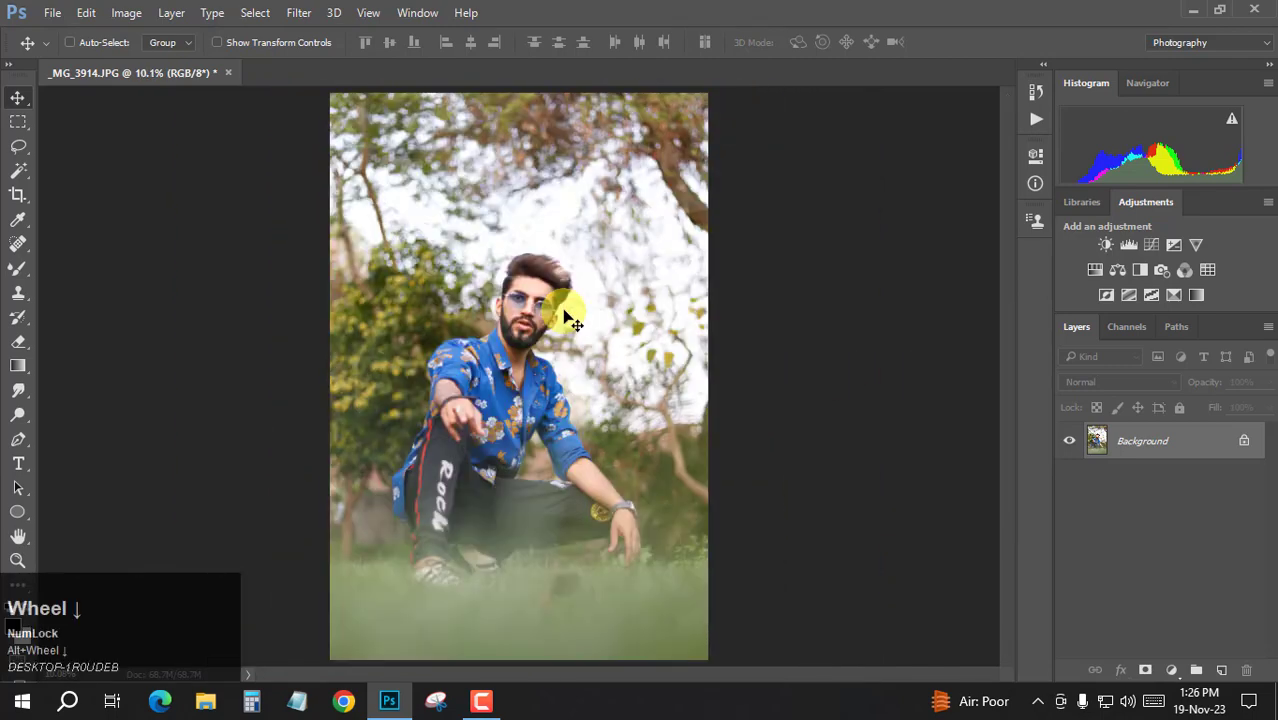
pyautogui.hotkey('ctrl', 'j')
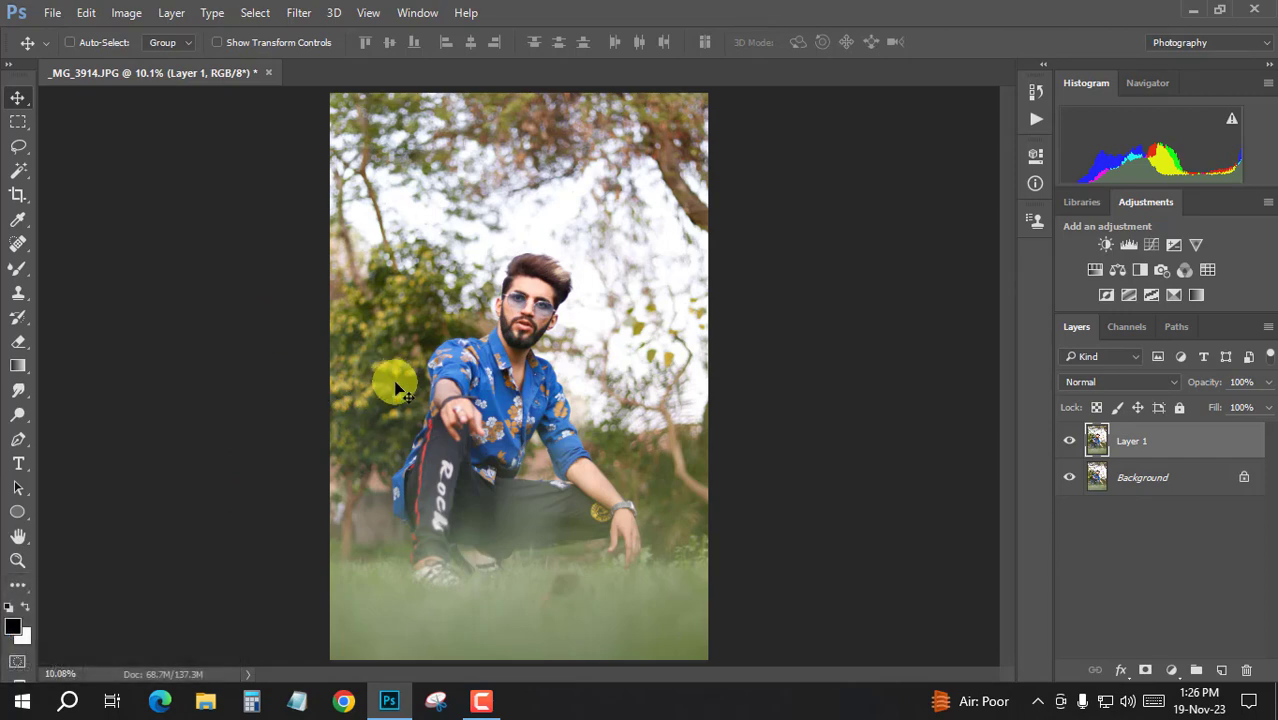
pyautogui.press('space')
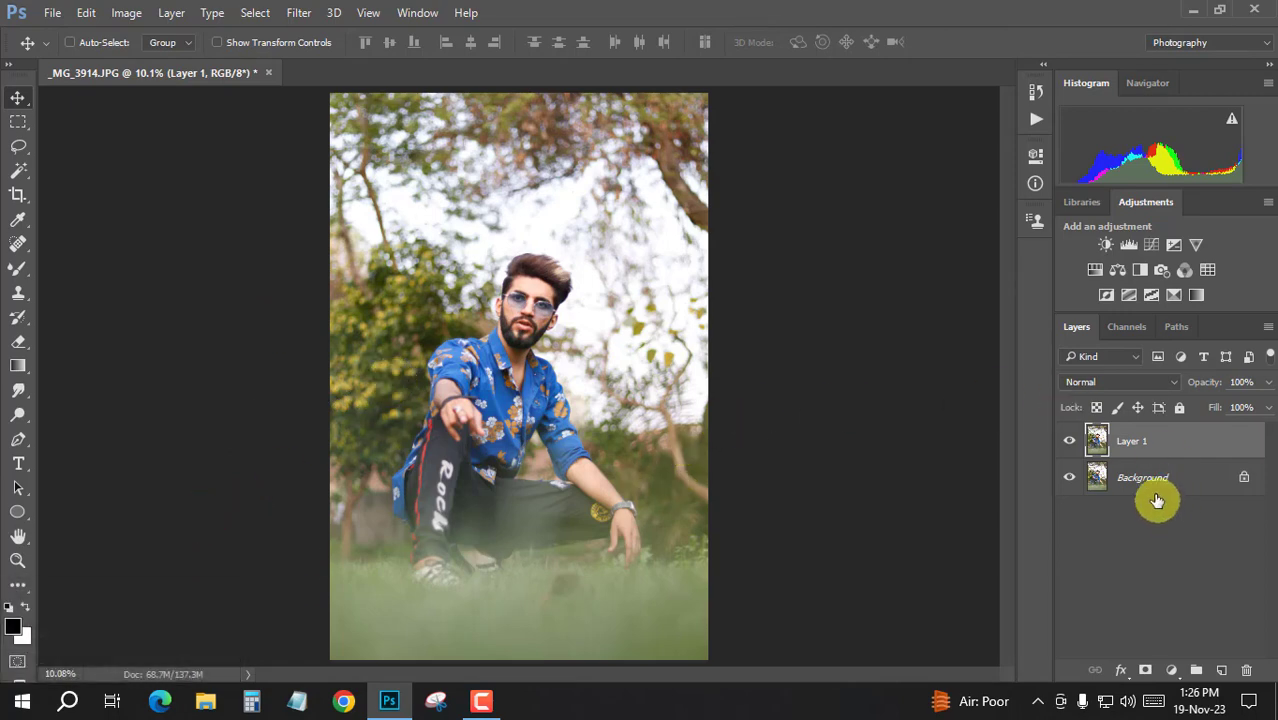
# Remove the blemishes on both of the man's cheeks with the Spot Healing Brush at a 36 px size
pyautogui.keyDown('alt'); pyautogui.scroll(4, 571, 365); pyautogui.keyUp('alt')
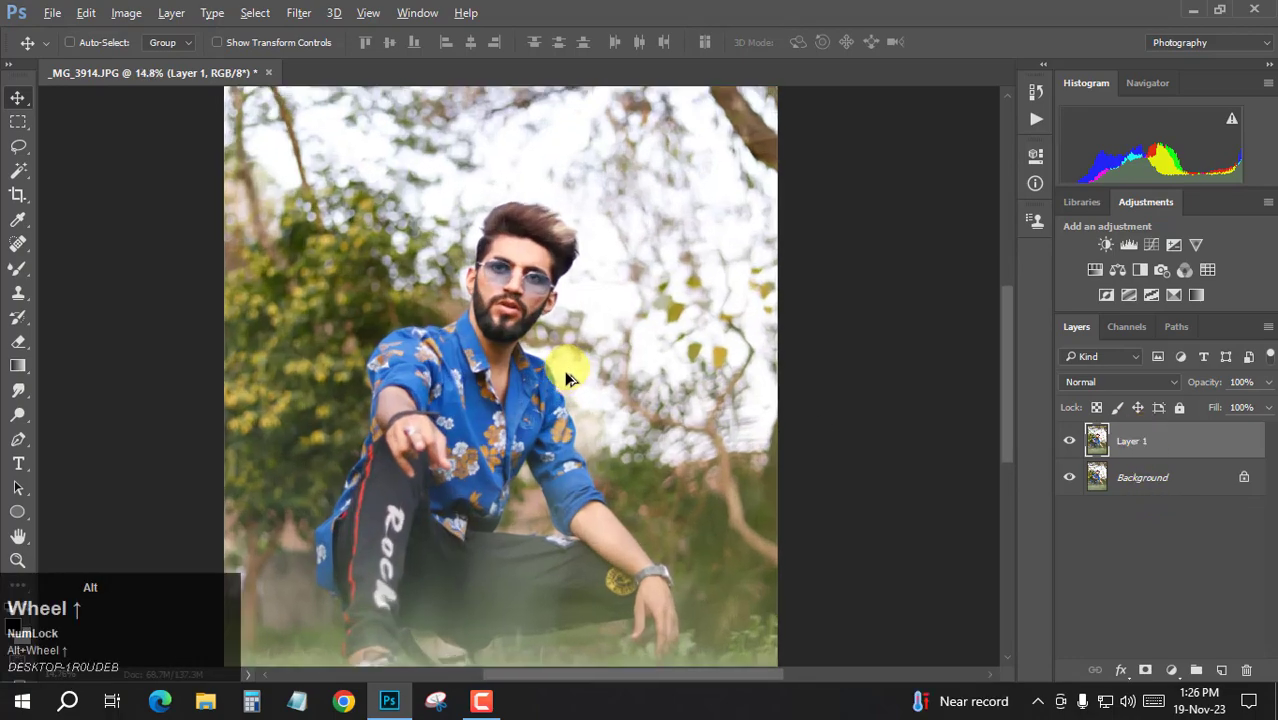
pyautogui.keyDown('alt'); pyautogui.scroll(8, 505, 277); pyautogui.keyUp('alt')
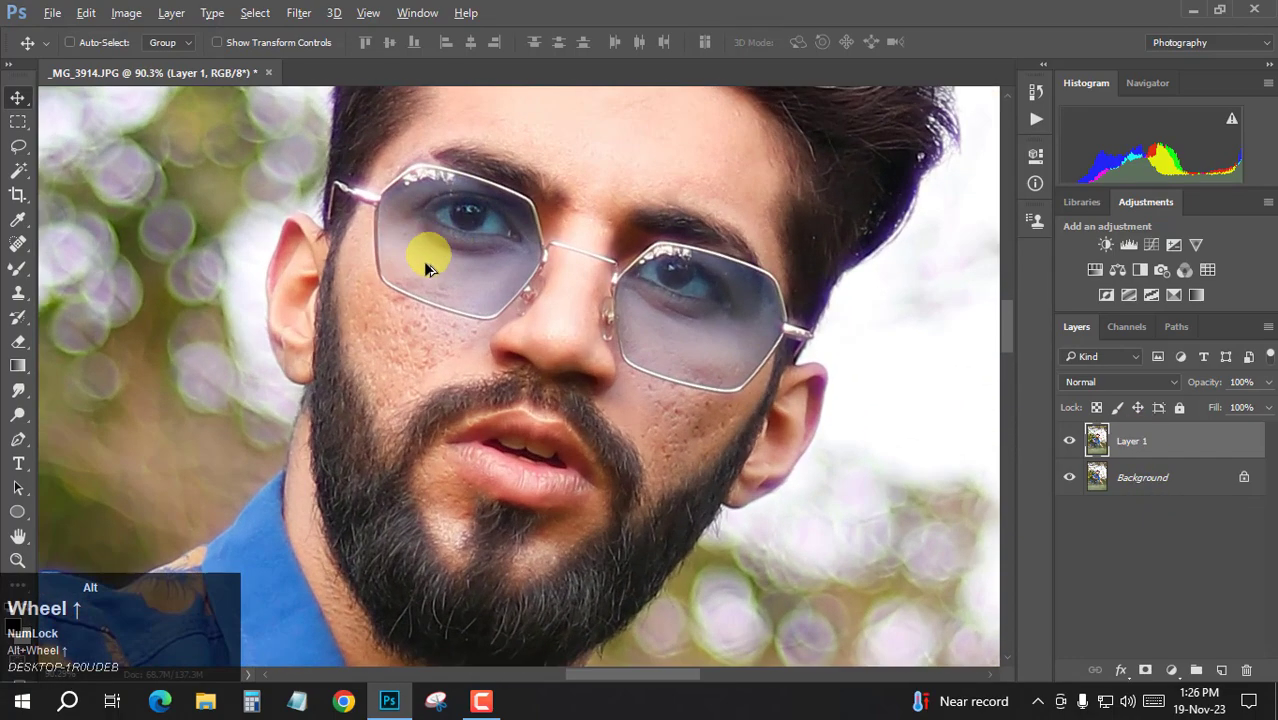
pyautogui.keyDown('alt'); pyautogui.scroll(1, 425, 295); pyautogui.keyUp('alt')
pyautogui.keyDown('alt'); pyautogui.scroll(-1, 445, 316); pyautogui.keyUp('alt')
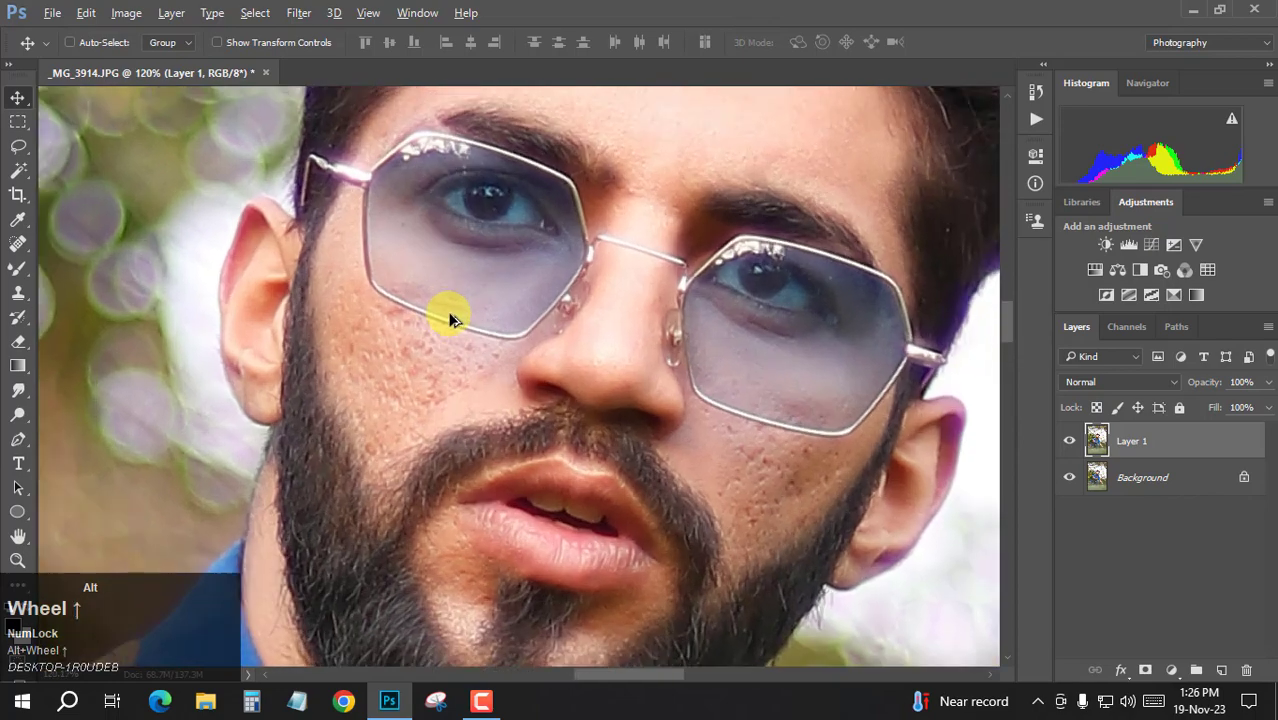
pyautogui.rightClick(15, 248)
pyautogui.click(112, 249)
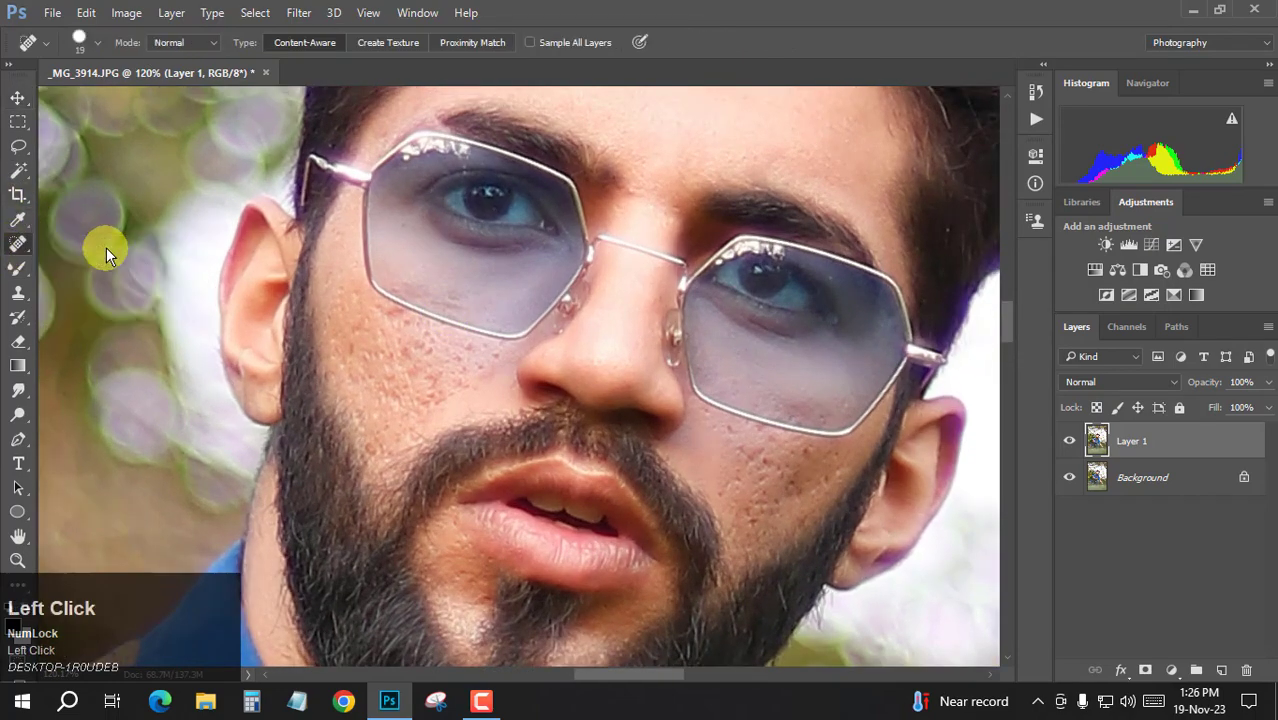
pyautogui.keyDown('alt'); pyautogui.rightClick(467, 350); pyautogui.keyUp('alt')
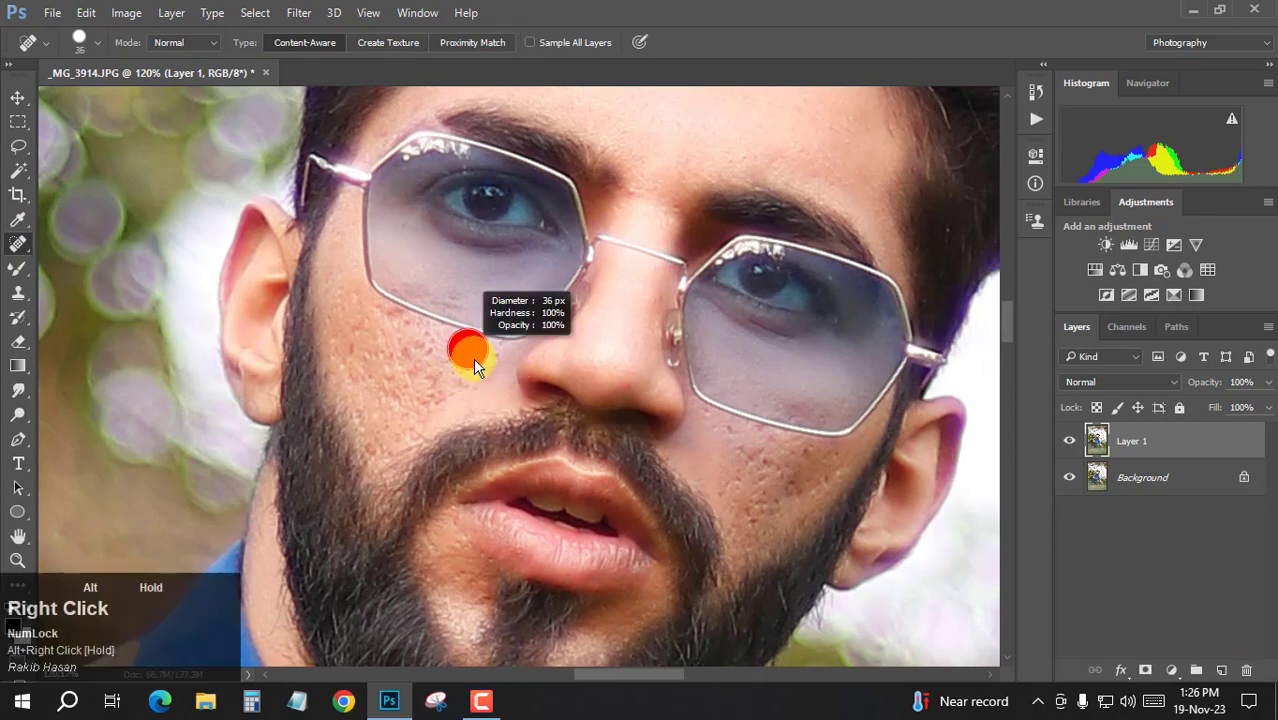
pyautogui.moveTo(473, 358)
pyautogui.mouseDown()
pyautogui.moveTo(477, 383)
pyautogui.moveTo(491, 214)
pyautogui.mouseUp()
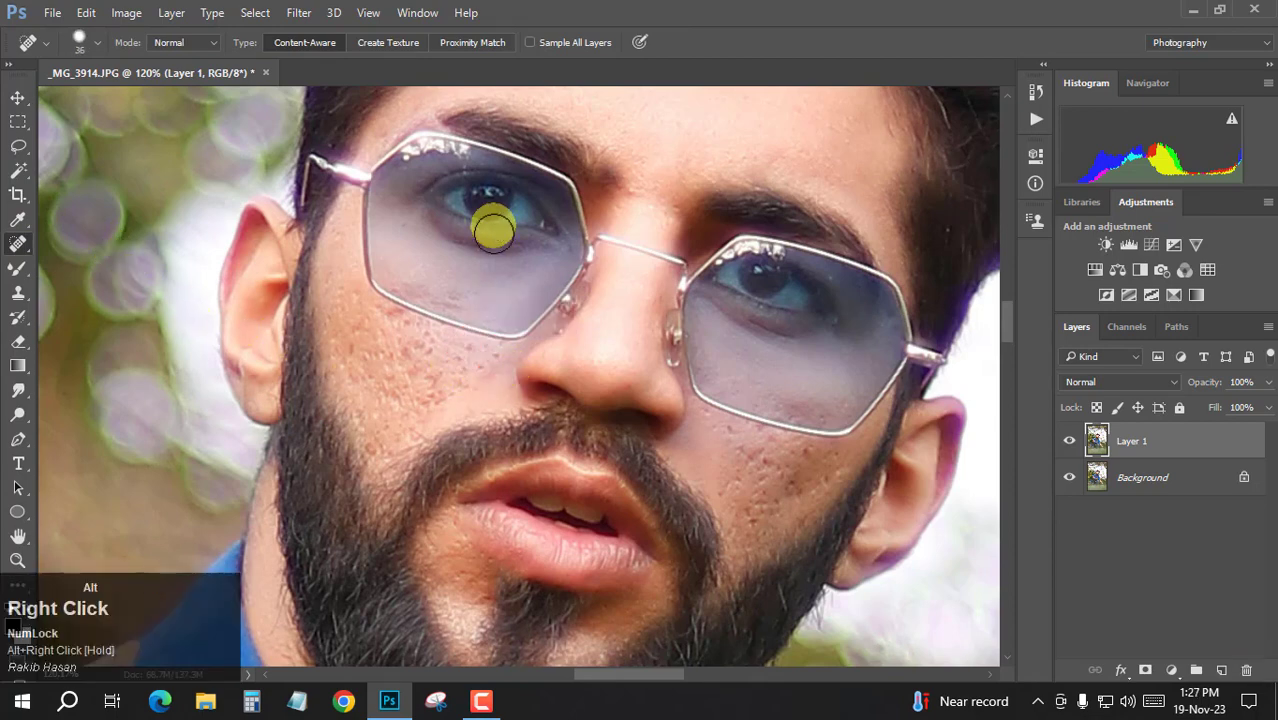
pyautogui.click(450, 378)
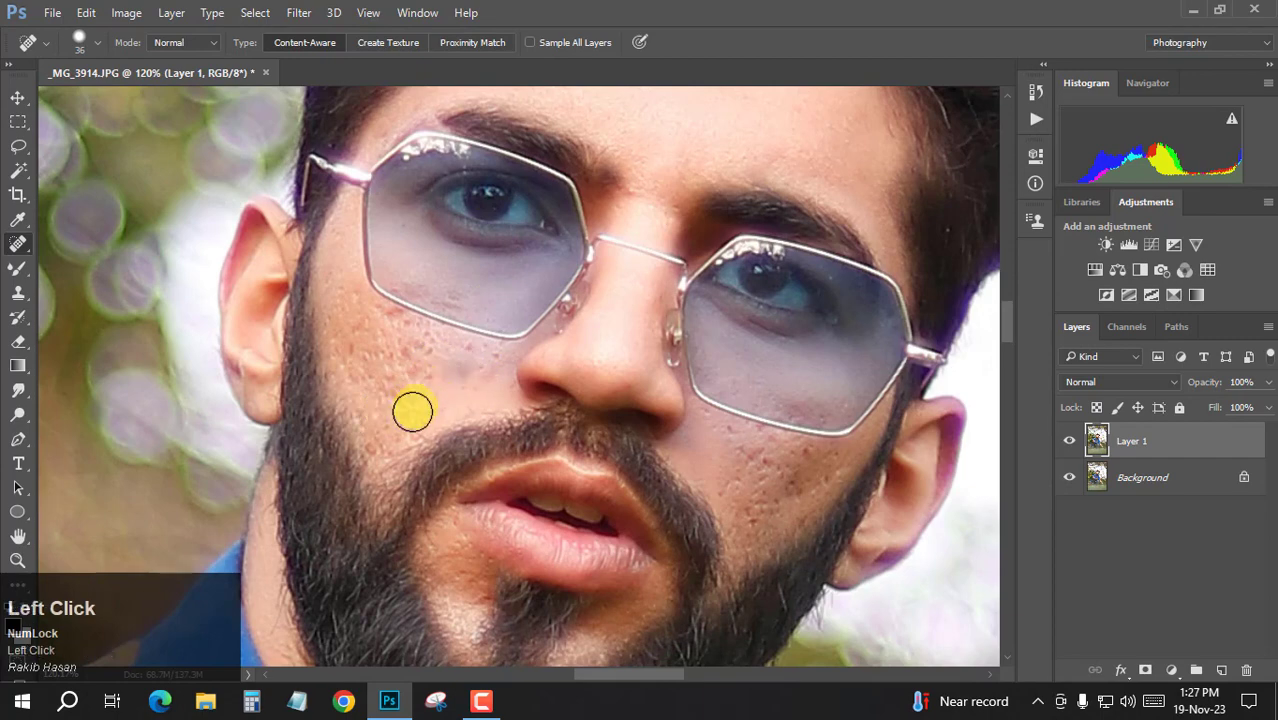
pyautogui.moveTo(424, 372)
pyautogui.mouseDown()
pyautogui.moveTo(414, 343)
pyautogui.moveTo(354, 318)
pyautogui.moveTo(369, 360)
pyautogui.moveTo(404, 387)
pyautogui.moveTo(390, 318)
pyautogui.moveTo(380, 389)
pyautogui.moveTo(442, 357)
pyautogui.moveTo(440, 346)
pyautogui.moveTo(402, 354)
pyautogui.mouseUp()
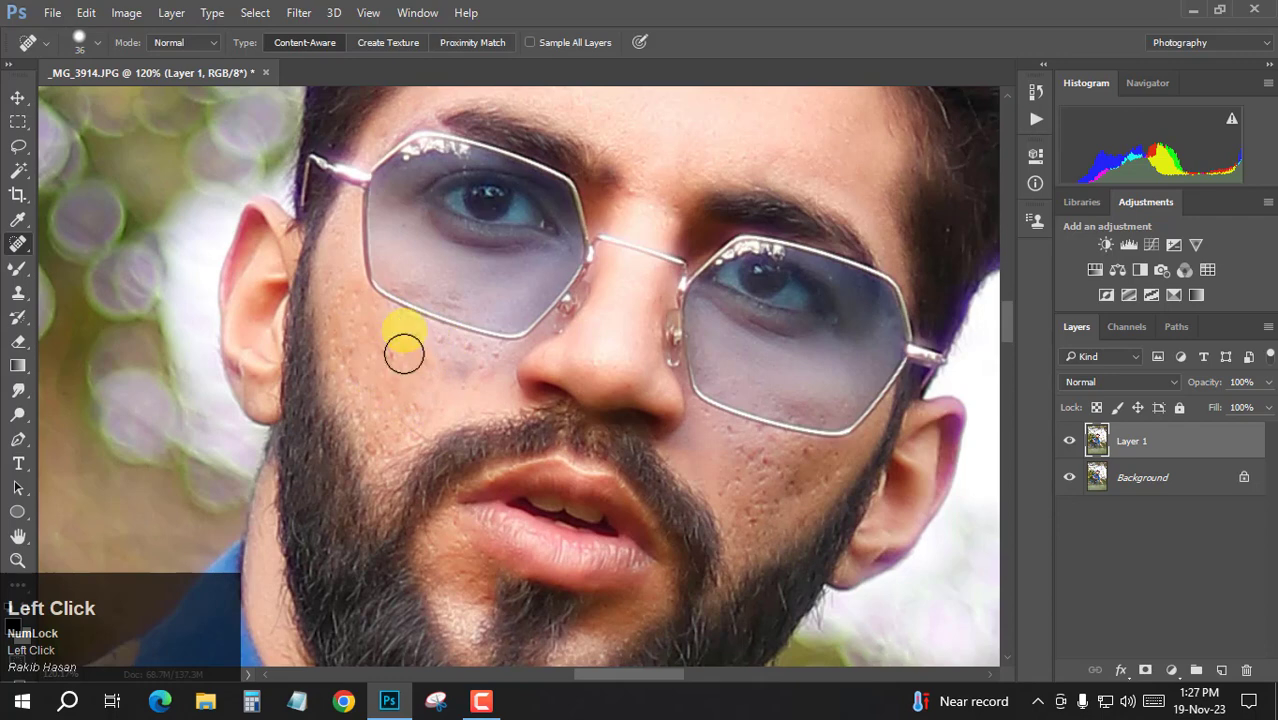
pyautogui.click(459, 362)
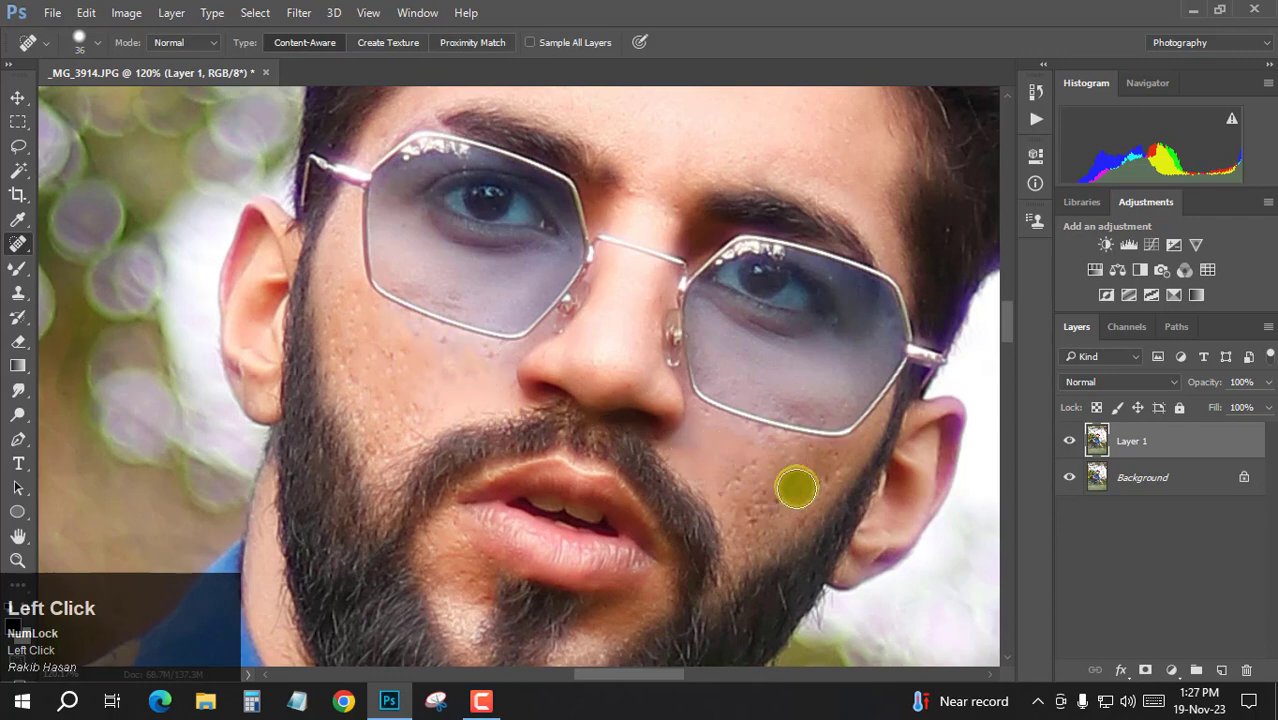
pyautogui.moveTo(796, 488)
pyautogui.mouseDown()
pyautogui.moveTo(735, 476)
pyautogui.moveTo(764, 501)
pyautogui.mouseUp()
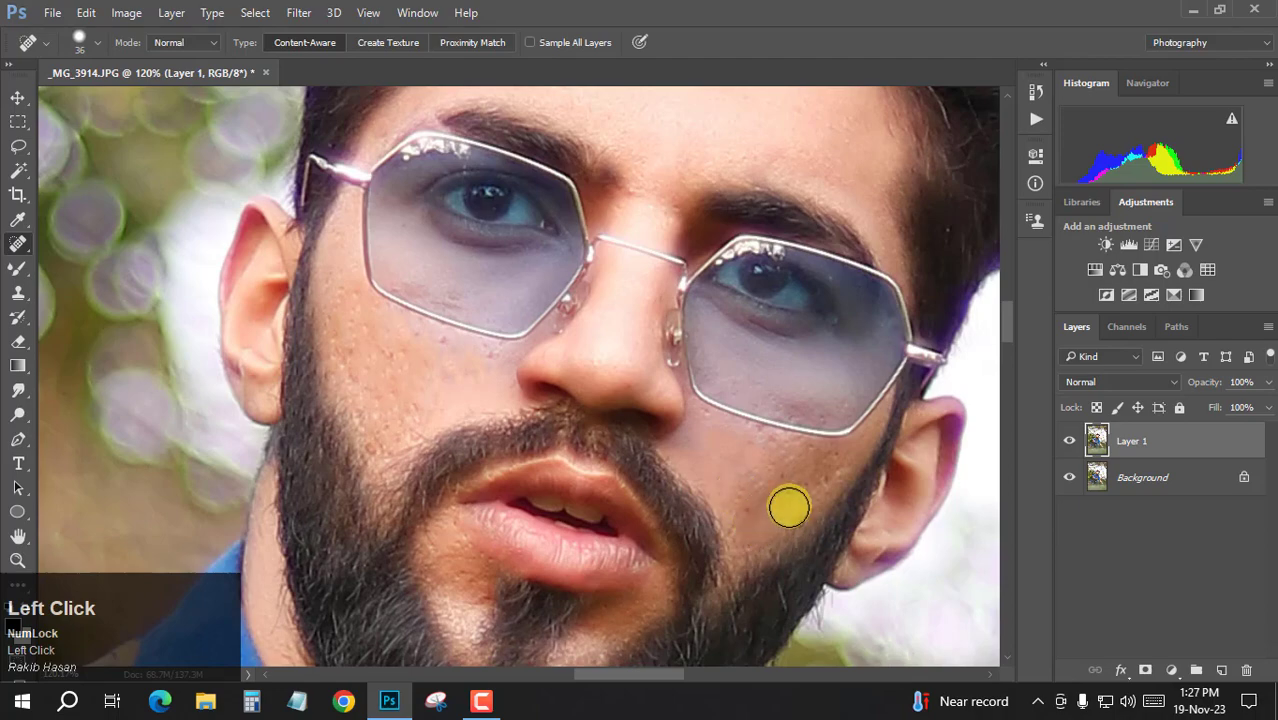
# Heal the remaining small spots on the cheek just below the glasses using a 26 px Spot Healing Brush
pyautogui.keyDown('alt'); pyautogui.scroll(-2, 560, 520); pyautogui.keyUp('alt')
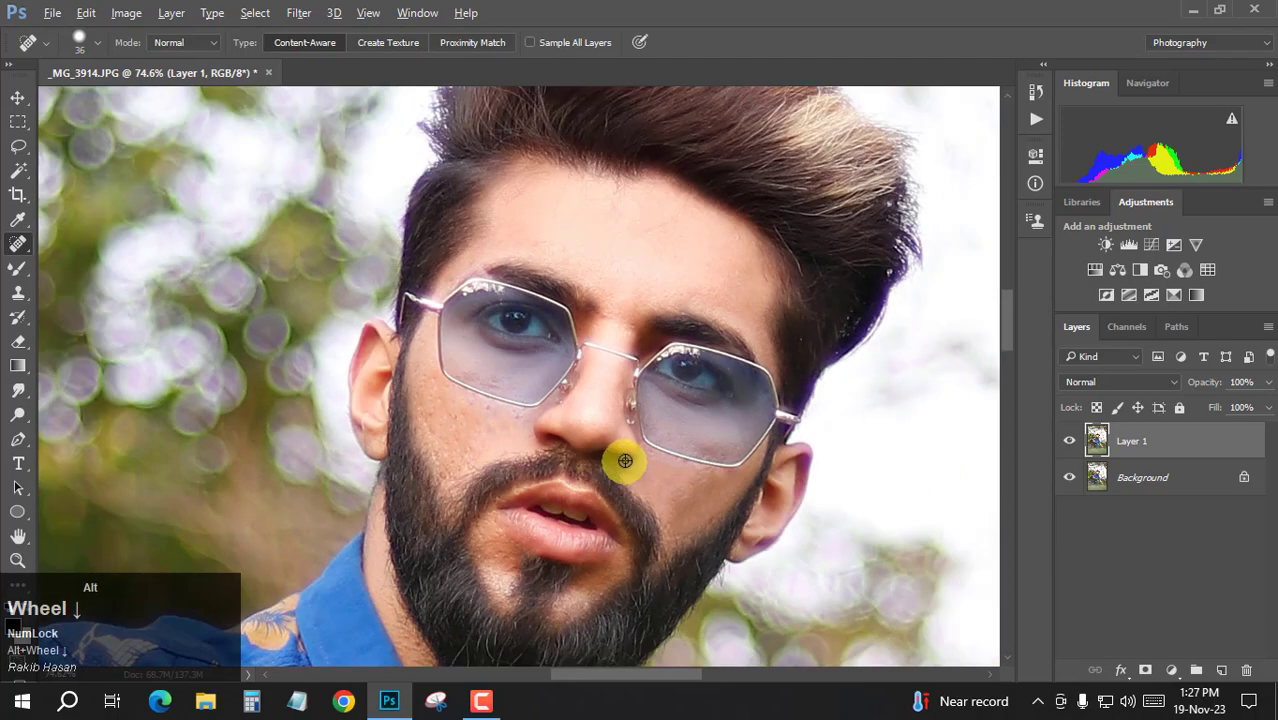
pyautogui.keyDown('alt'); pyautogui.scroll(-1, 625, 500); pyautogui.keyUp('alt')
pyautogui.keyDown('alt'); pyautogui.scroll(5, 622, 522); pyautogui.keyUp('alt')
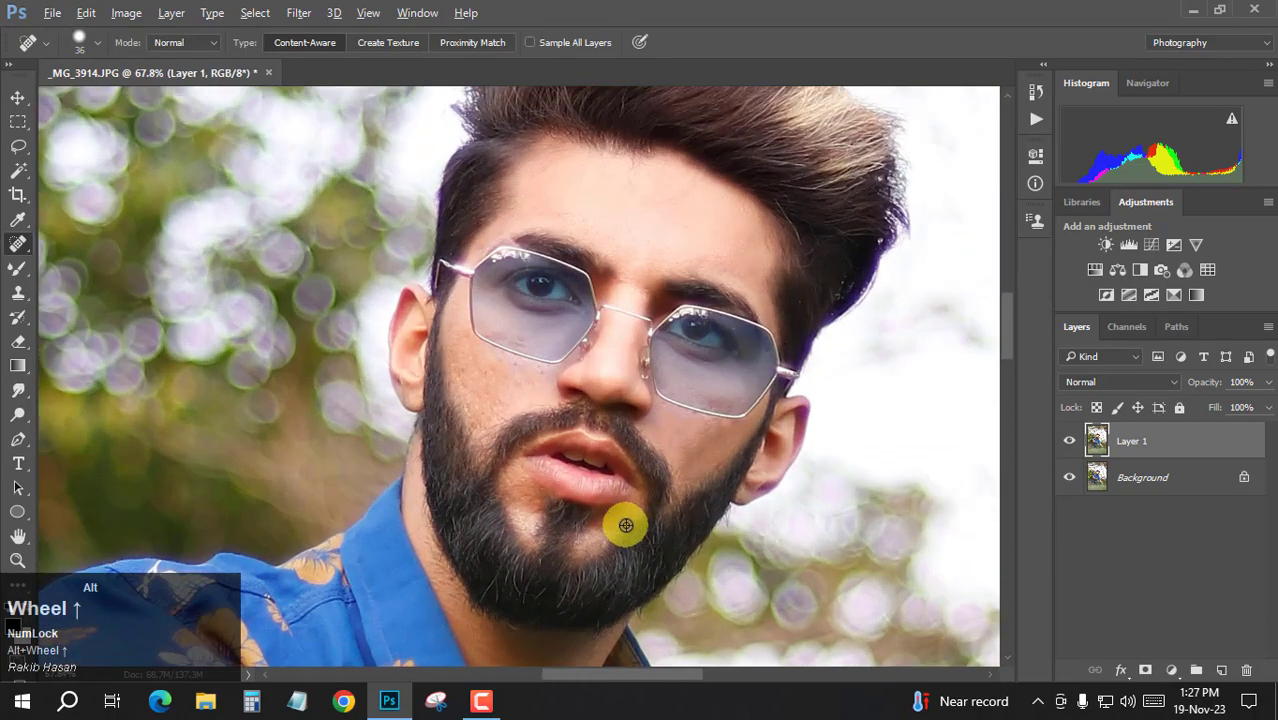
pyautogui.keyDown('alt'); pyautogui.scroll(1, 737, 478); pyautogui.keyUp('alt')
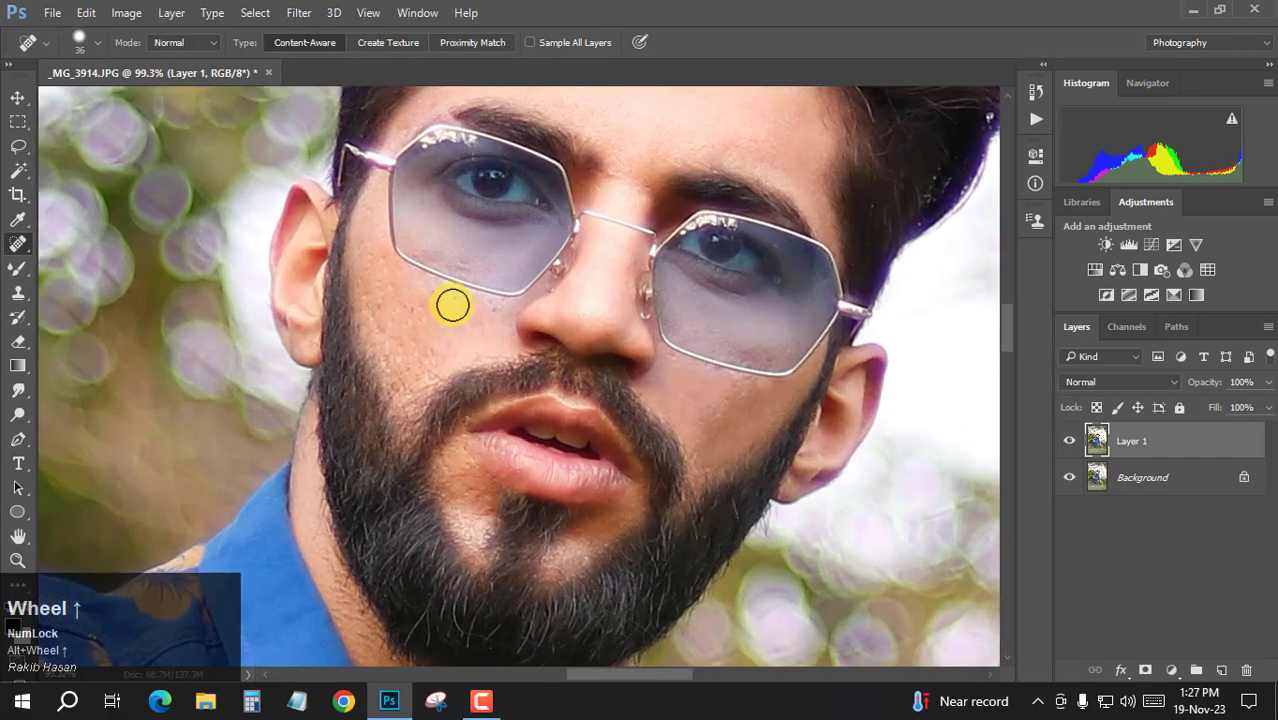
pyautogui.keyDown('alt'); pyautogui.rightClick(460, 314); pyautogui.keyUp('alt')
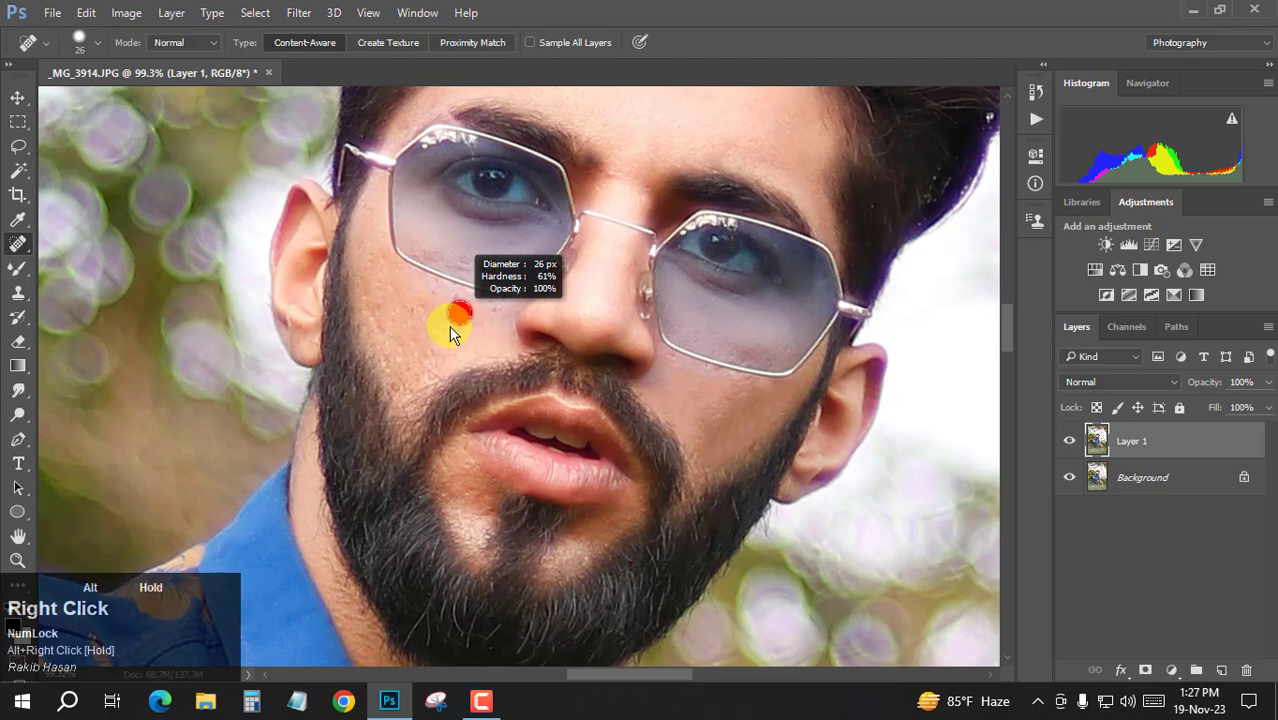
pyautogui.click(457, 297)
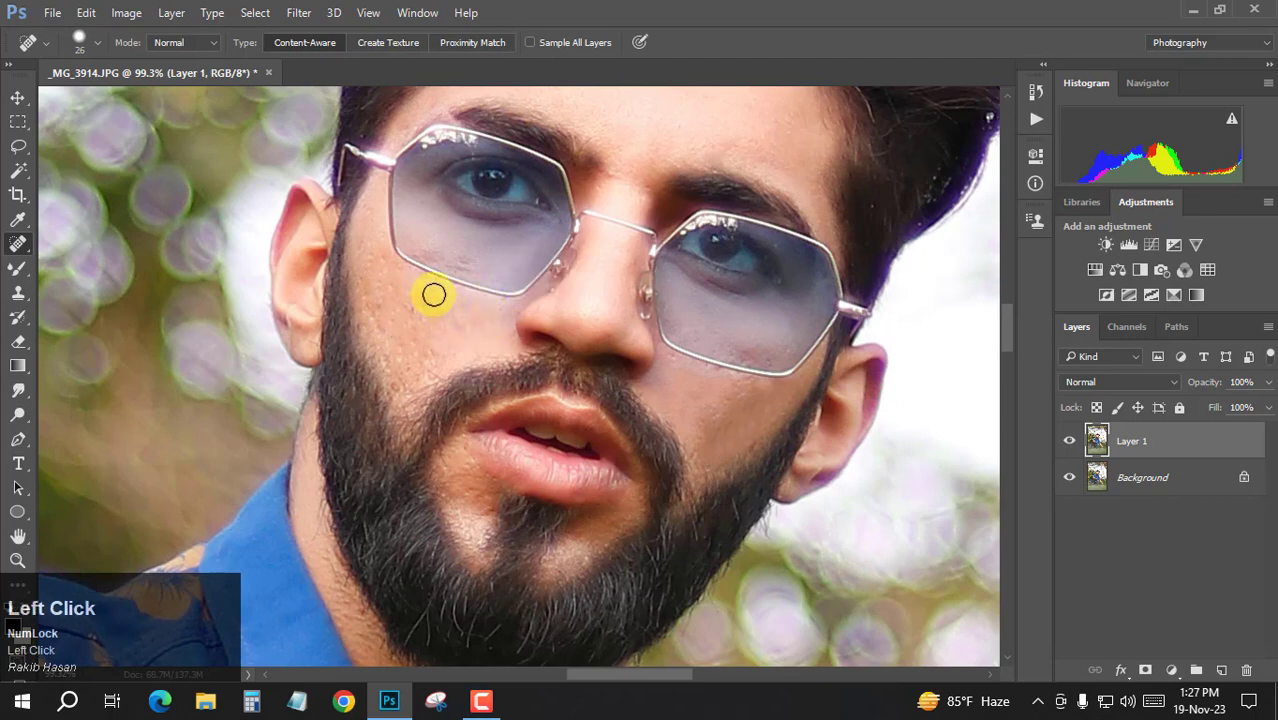
# Duplicate the retouched Layer 1 and hide the copy
pyautogui.scroll(-2, 733, 408)
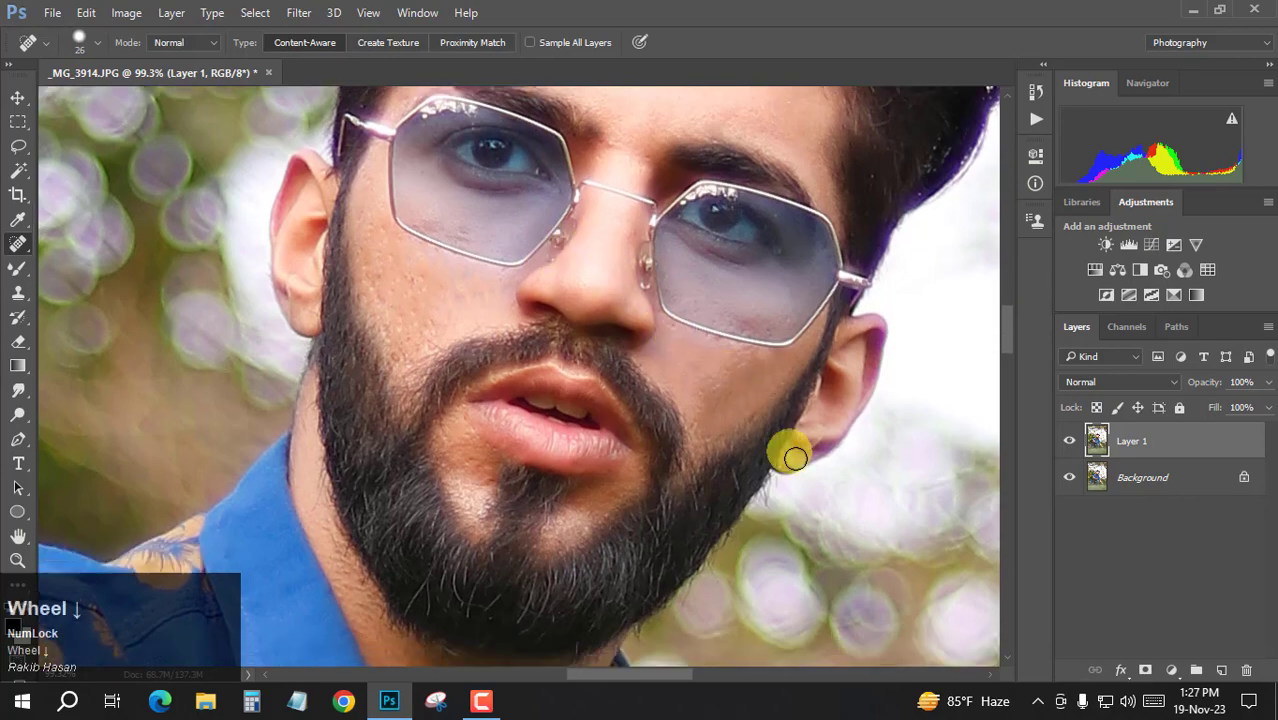
pyautogui.scroll(-2, 410, 427)
pyautogui.scroll(-3, 410, 427)
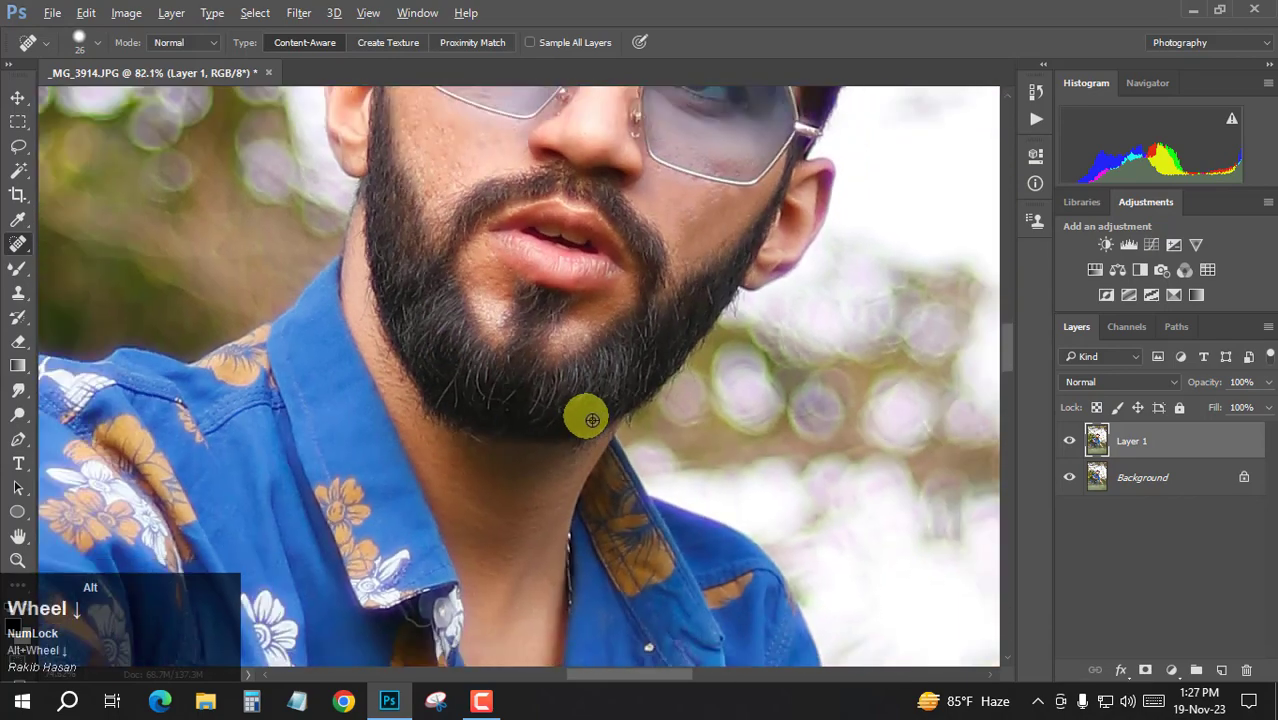
pyautogui.keyDown('alt'); pyautogui.scroll(-5, 585, 417); pyautogui.keyUp('alt')
pyautogui.keyDown('alt'); pyautogui.scroll(-2, 638, 387); pyautogui.keyUp('alt')
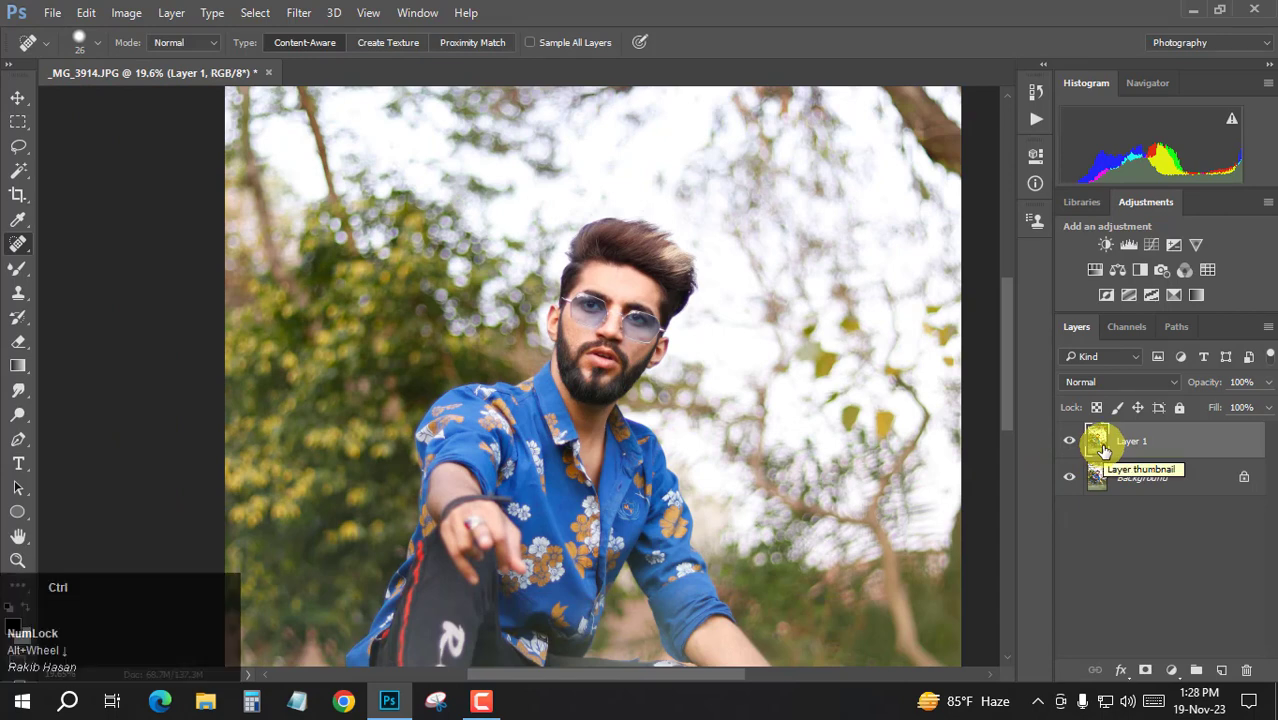
pyautogui.hotkey('ctrl', 'j')
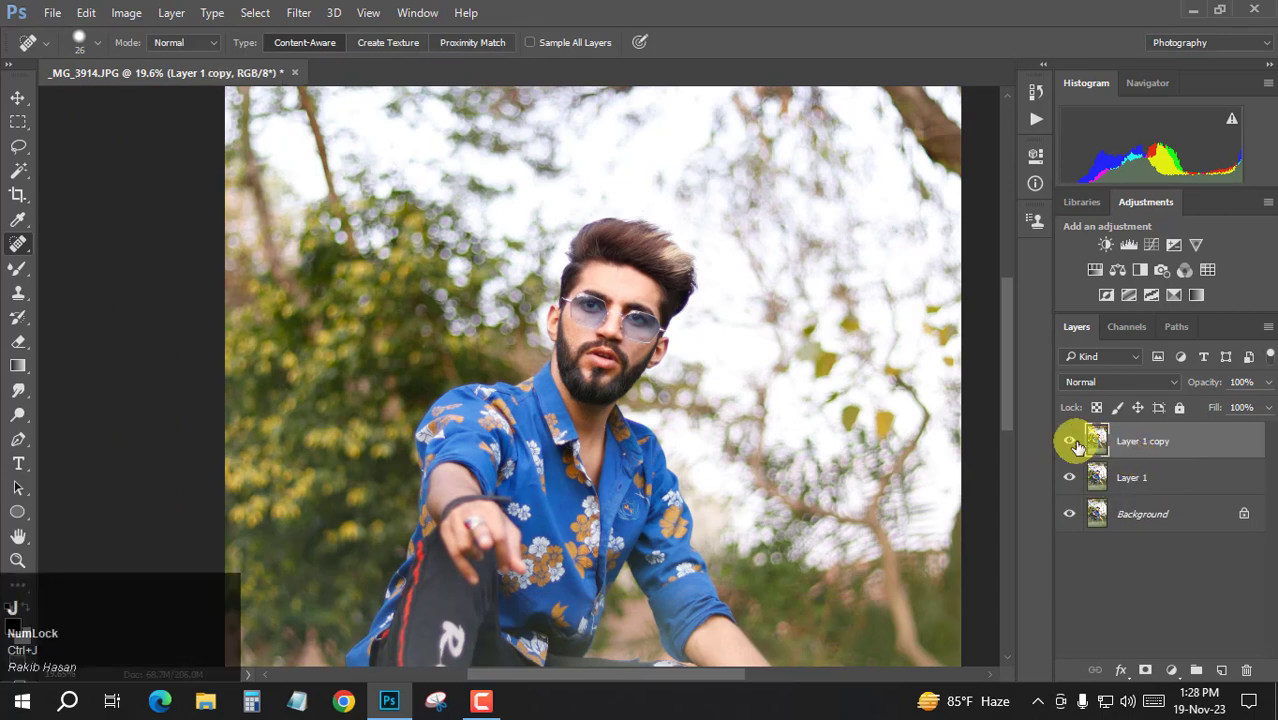
pyautogui.click(1070, 442)
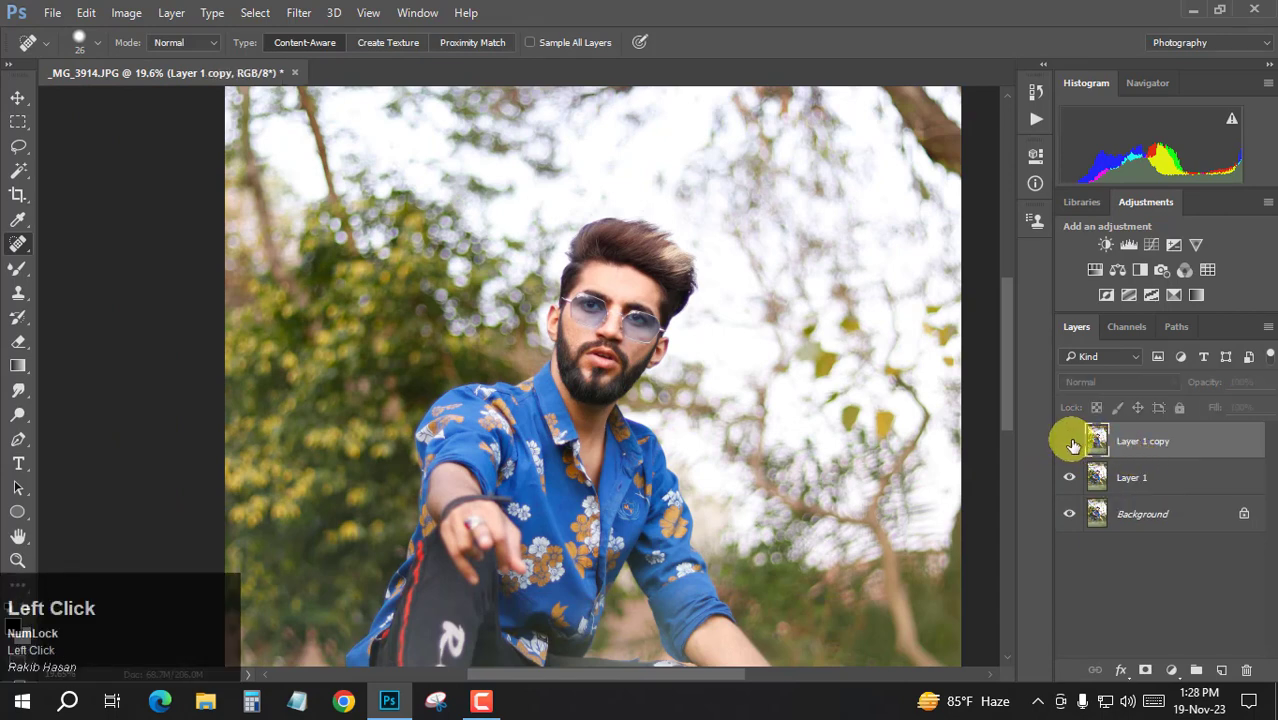
# Apply a Gaussian Blur with a radius of 1.9 pixels to Layer 1
pyautogui.click(1132, 484)
pyautogui.click(292, 13)
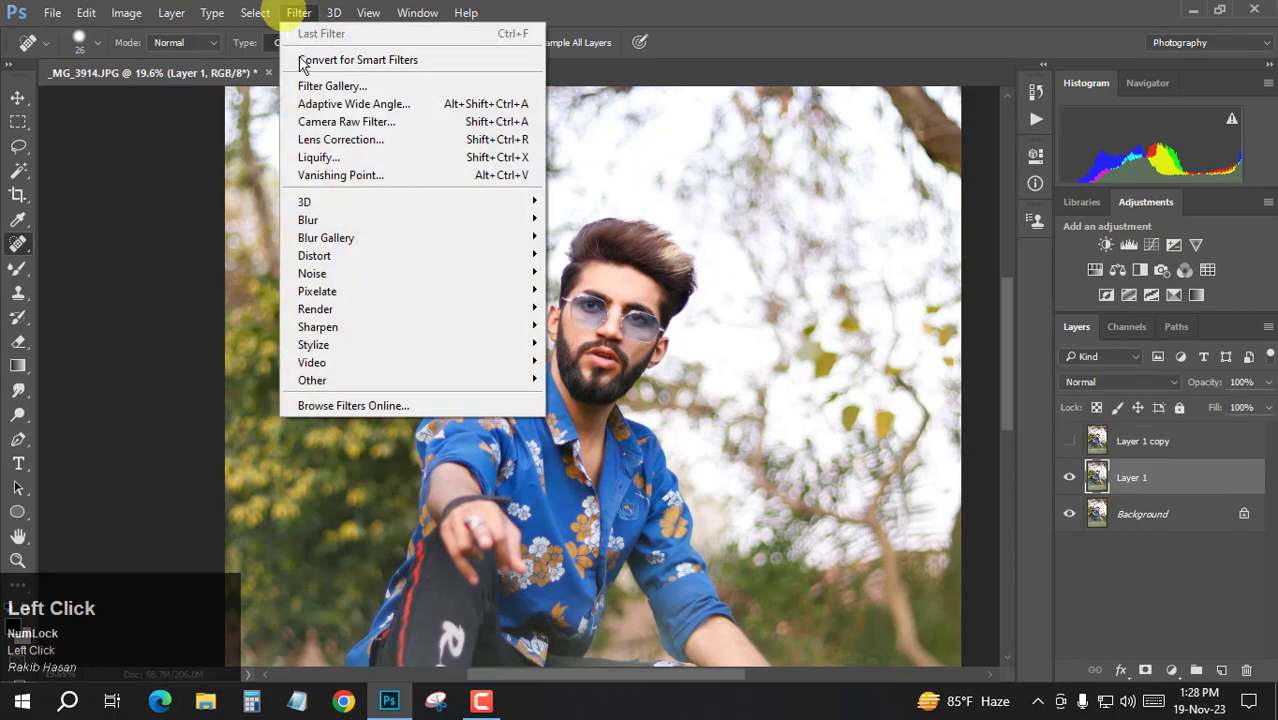
pyautogui.moveTo(477, 228)
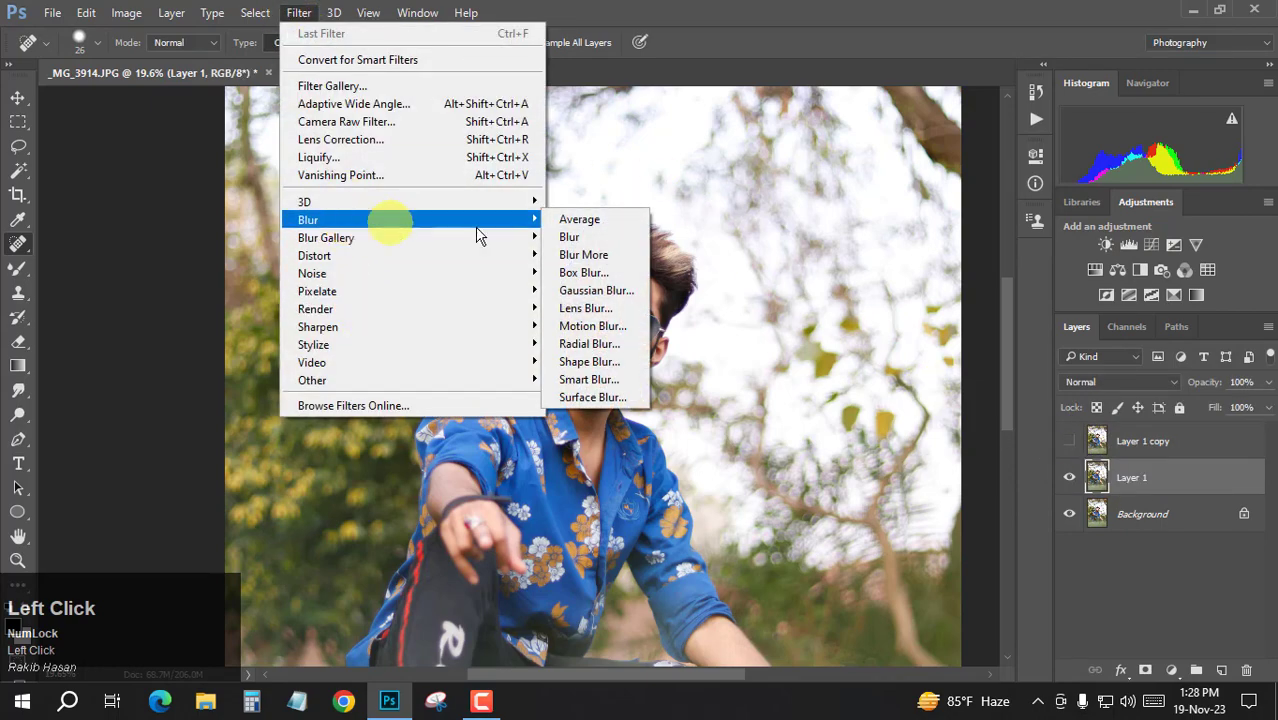
pyautogui.click(596, 290)
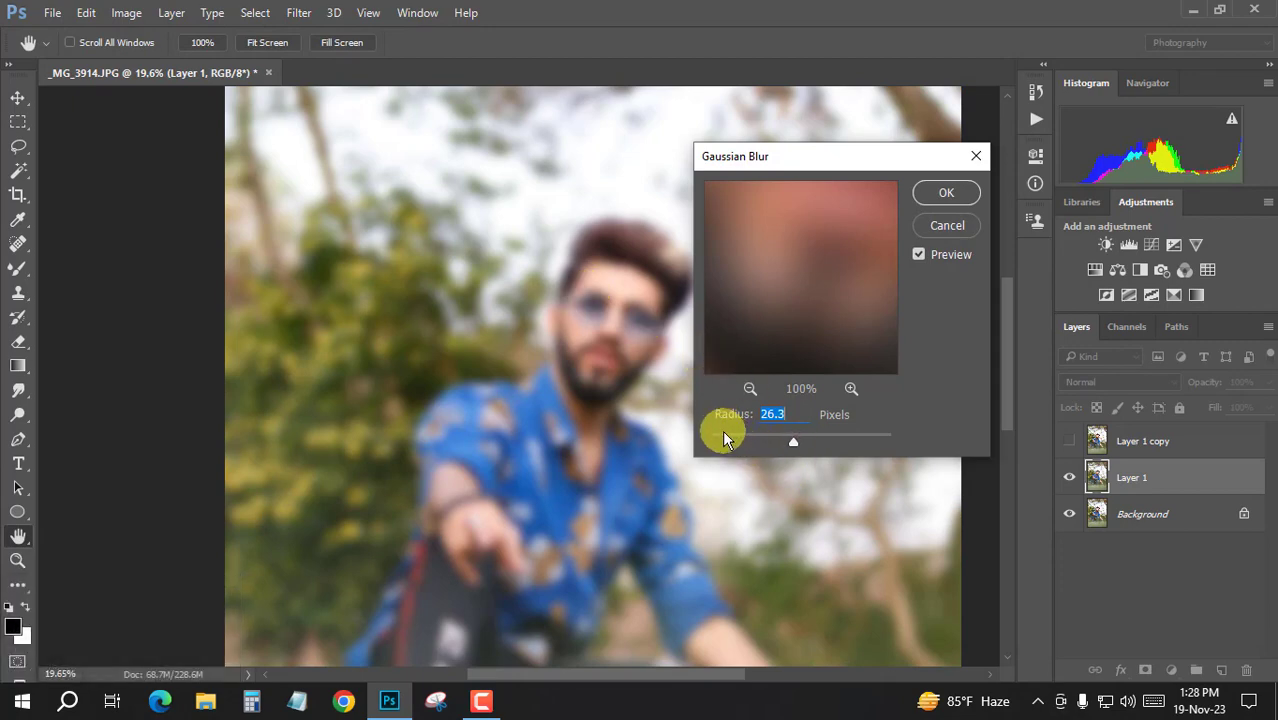
pyautogui.moveTo(729, 445); pyautogui.dragTo(727, 445)
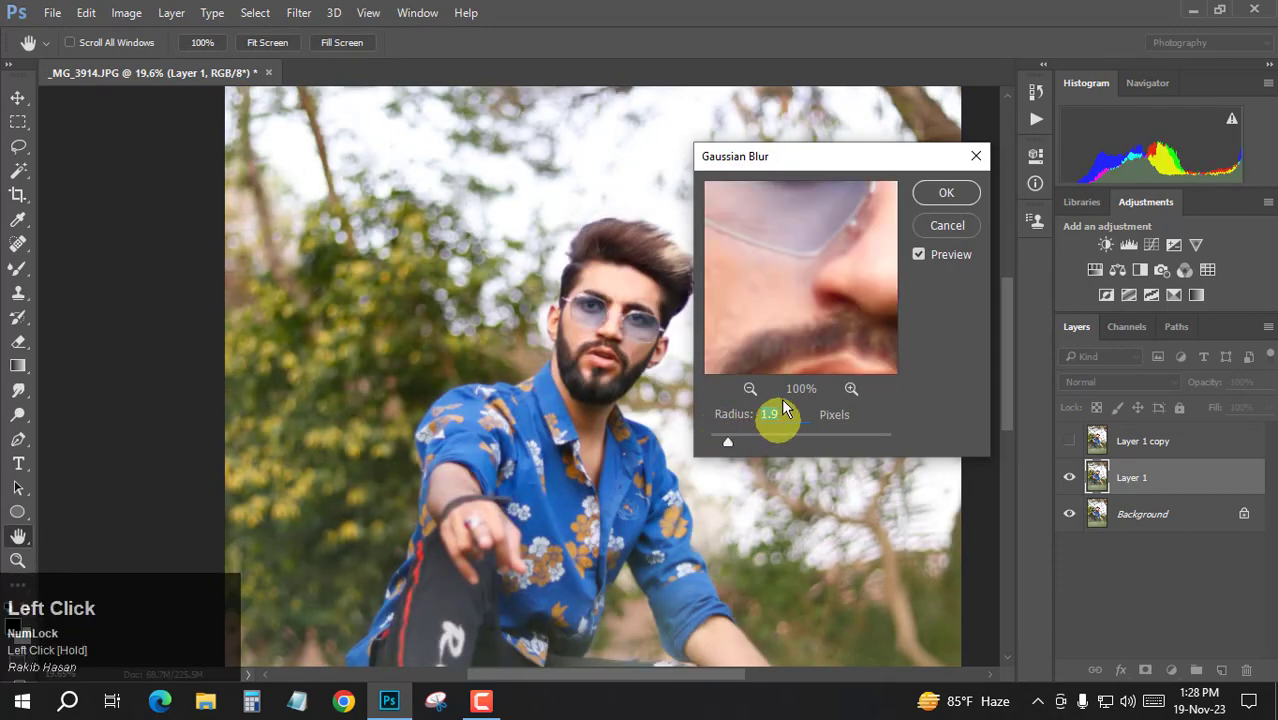
pyautogui.click(946, 195)
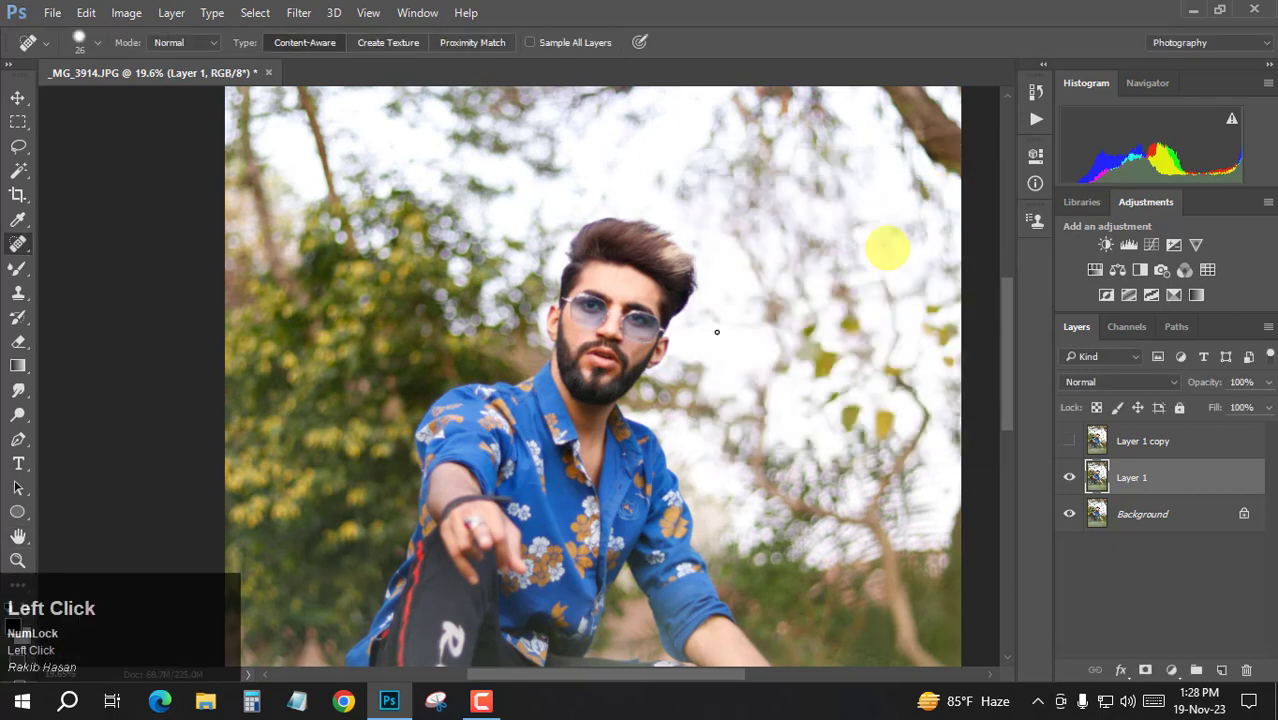
pyautogui.scroll(1, 538, 375)
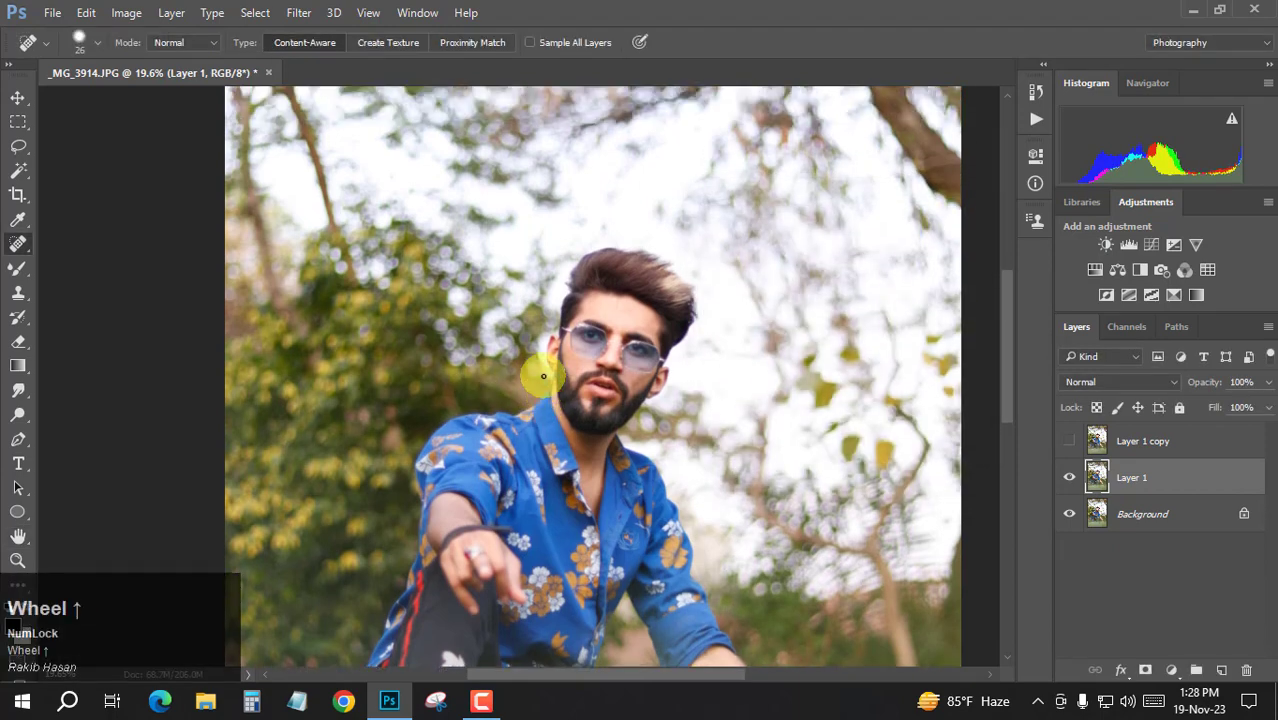
# Show Layer 1 copy and run Apply Image on it with Layer 1 as source, Subtract blending and an offset of 128
pyautogui.click(1100, 442)
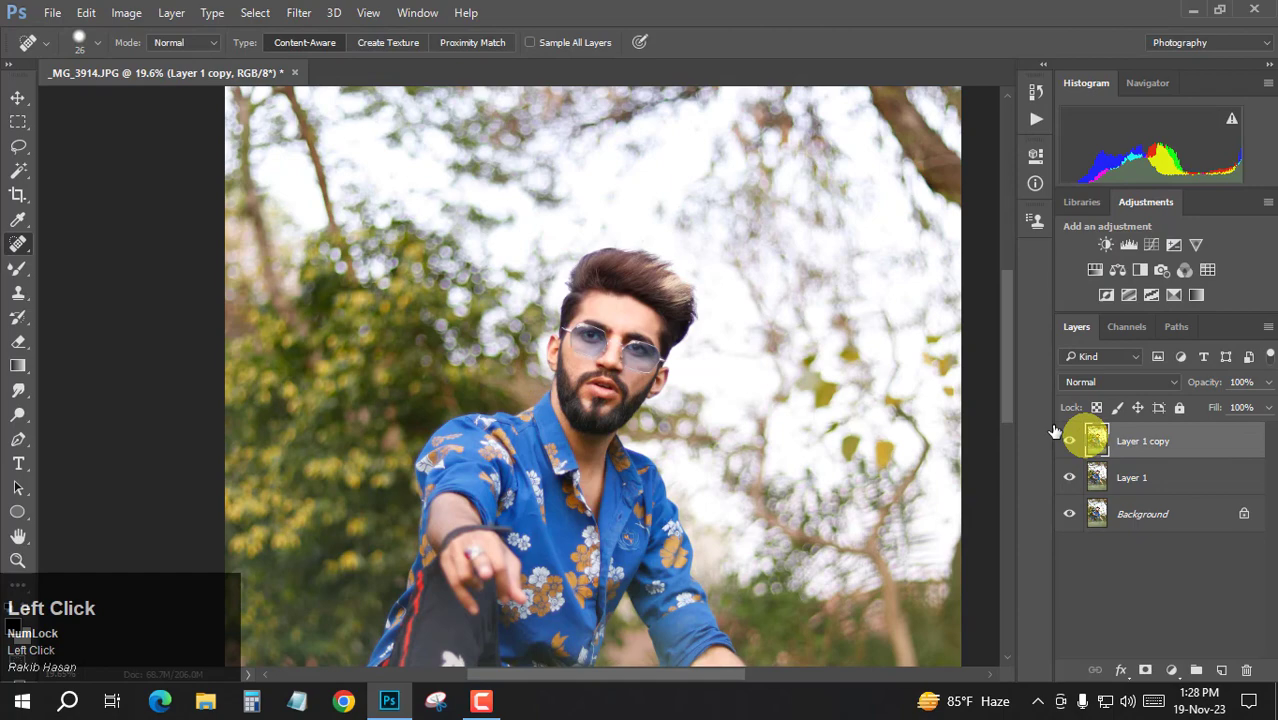
pyautogui.click(125, 14)
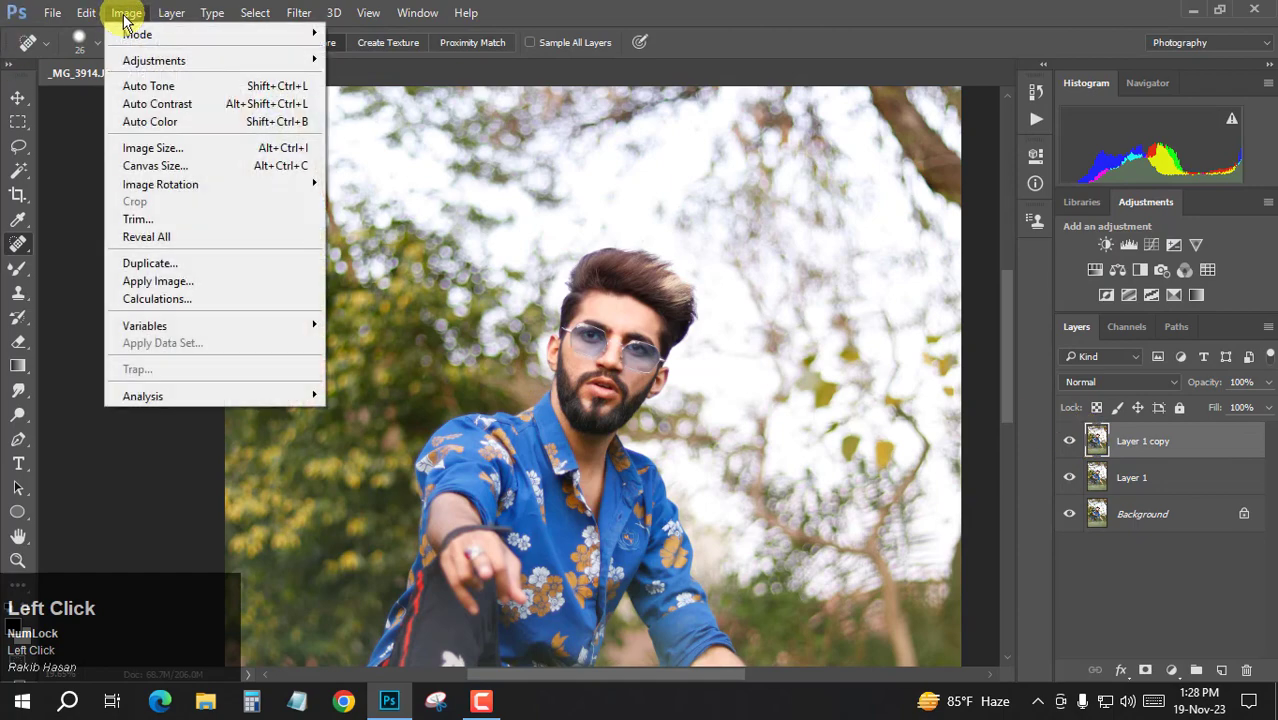
pyautogui.click(160, 284)
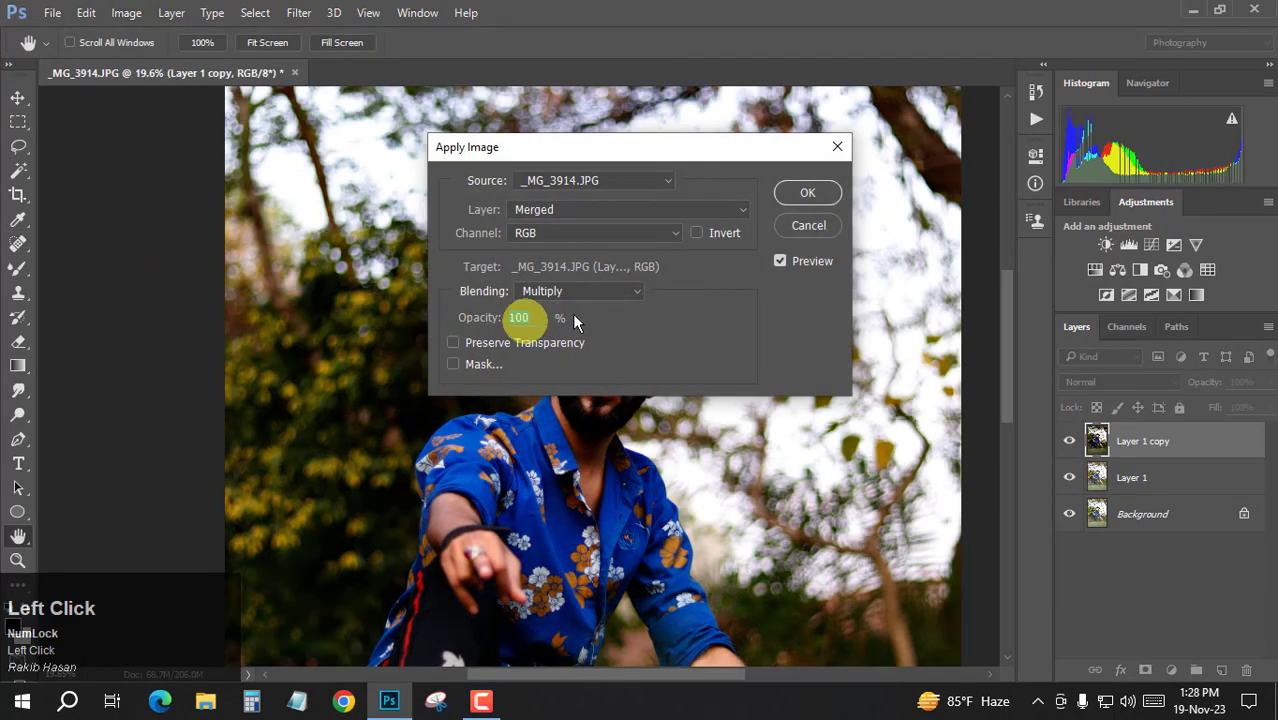
pyautogui.click(597, 209)
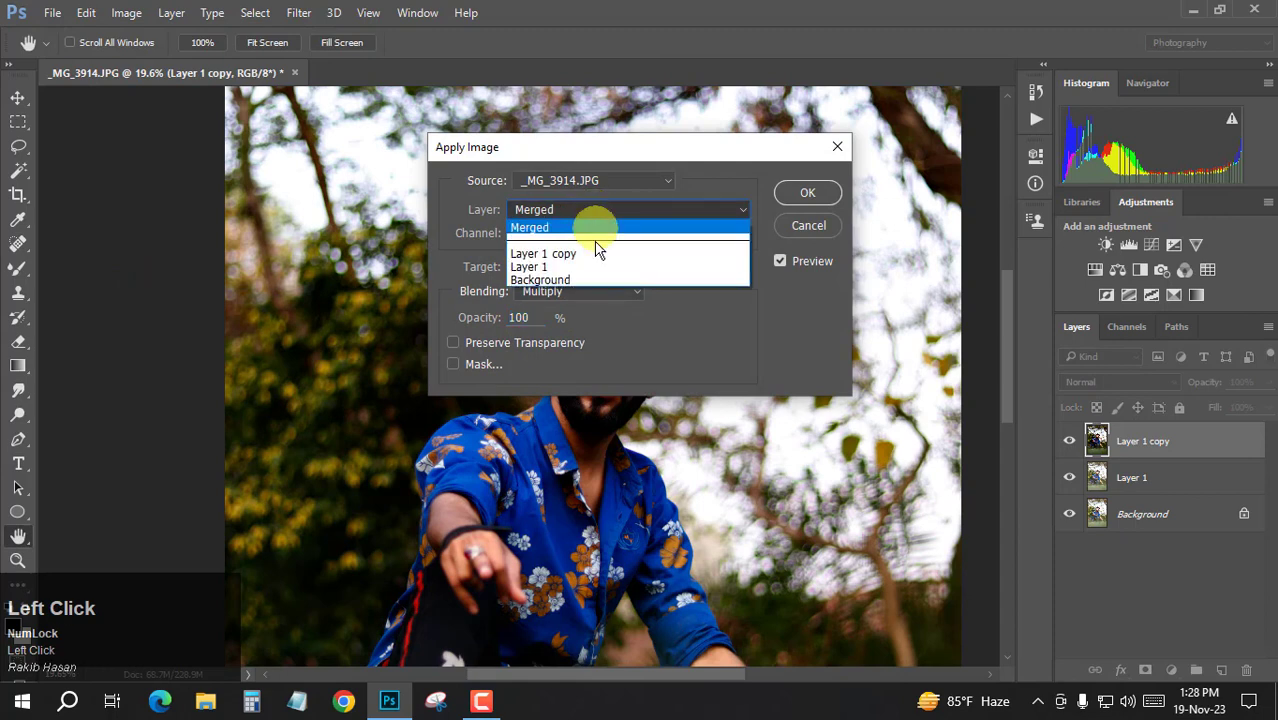
pyautogui.click(548, 268)
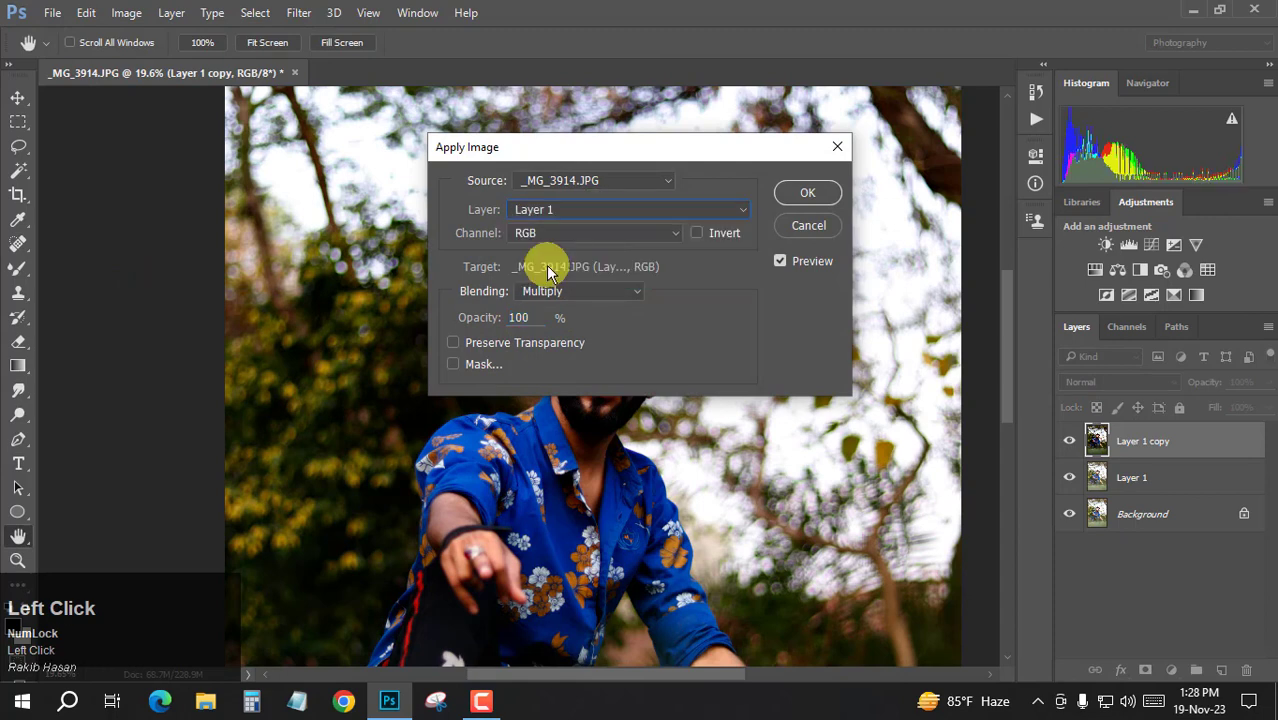
pyautogui.click(590, 295)
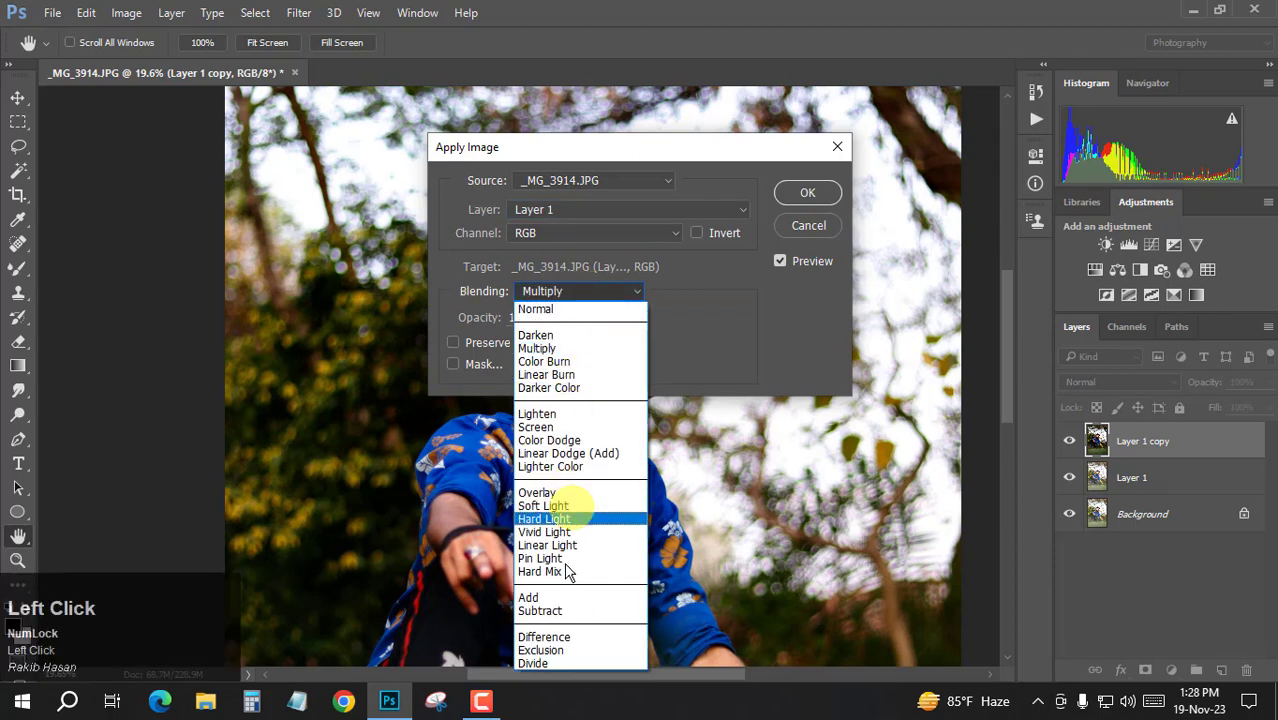
pyautogui.click(535, 607)
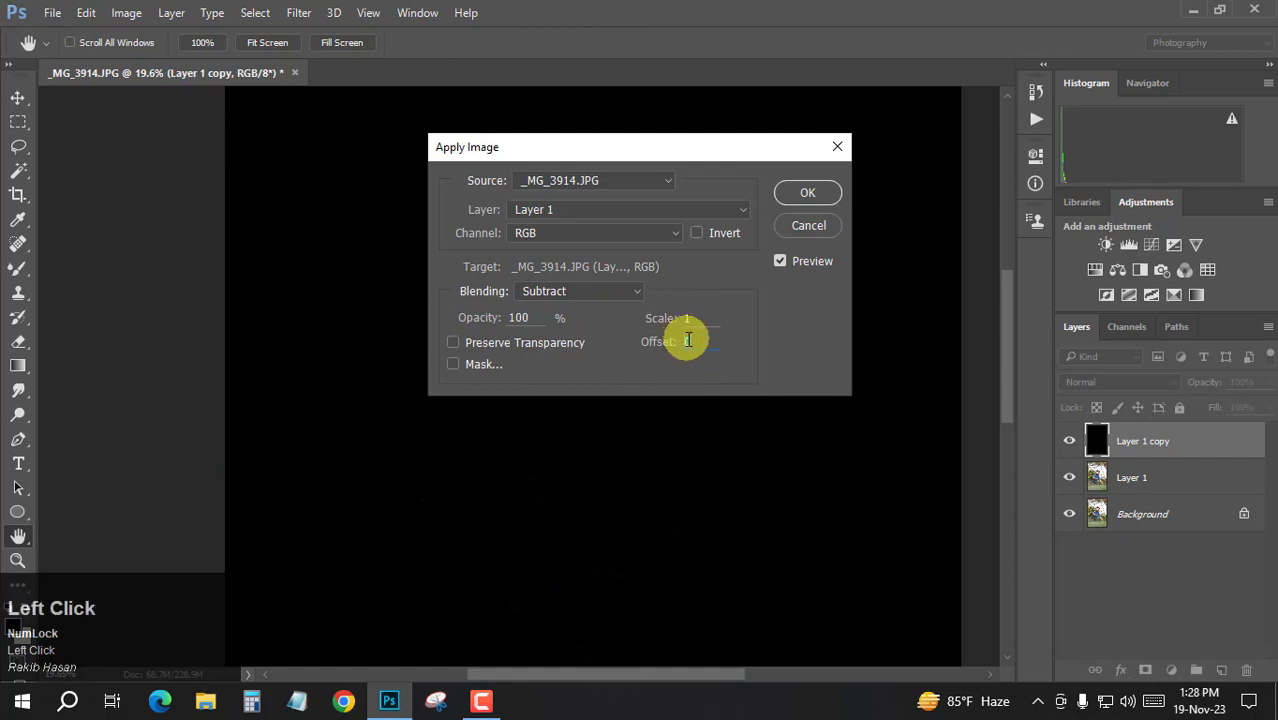
pyautogui.click(689, 340)
pyautogui.write('128')
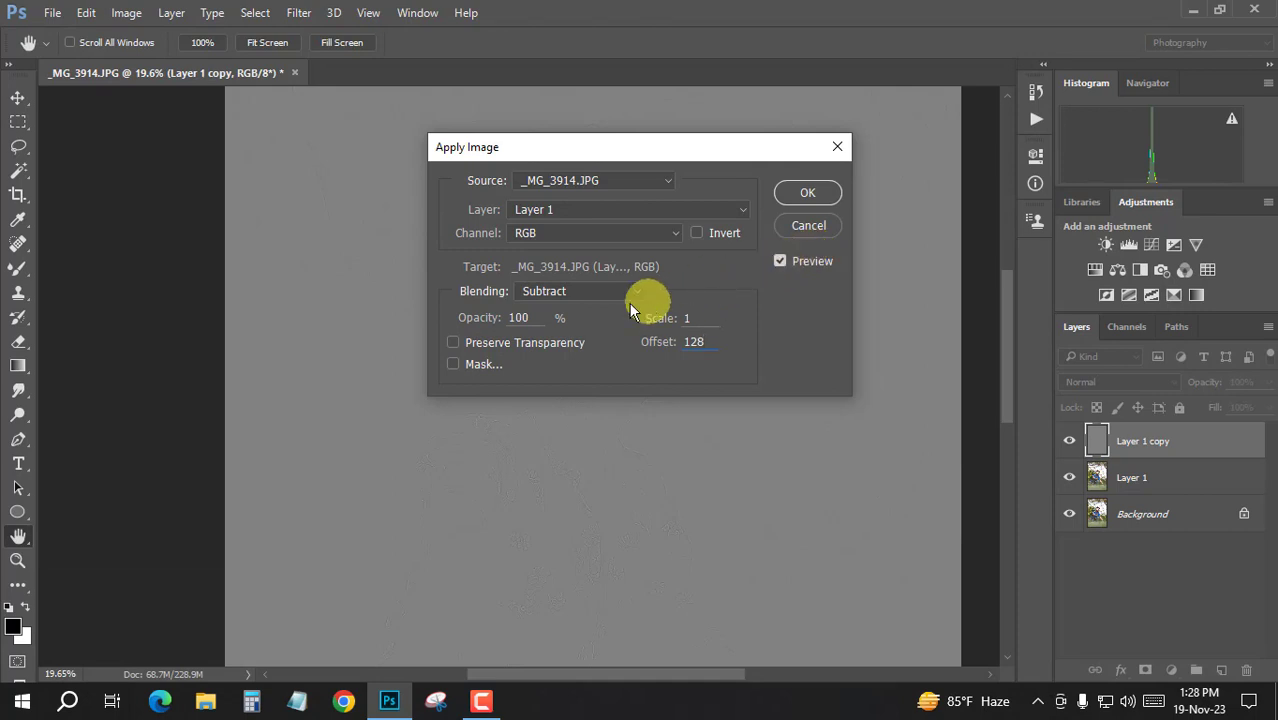
pyautogui.click(818, 195)
# Set the blend mode of Layer 1 copy to Linear Light and deselect the layers
pyautogui.scroll(-2, 645, 314)
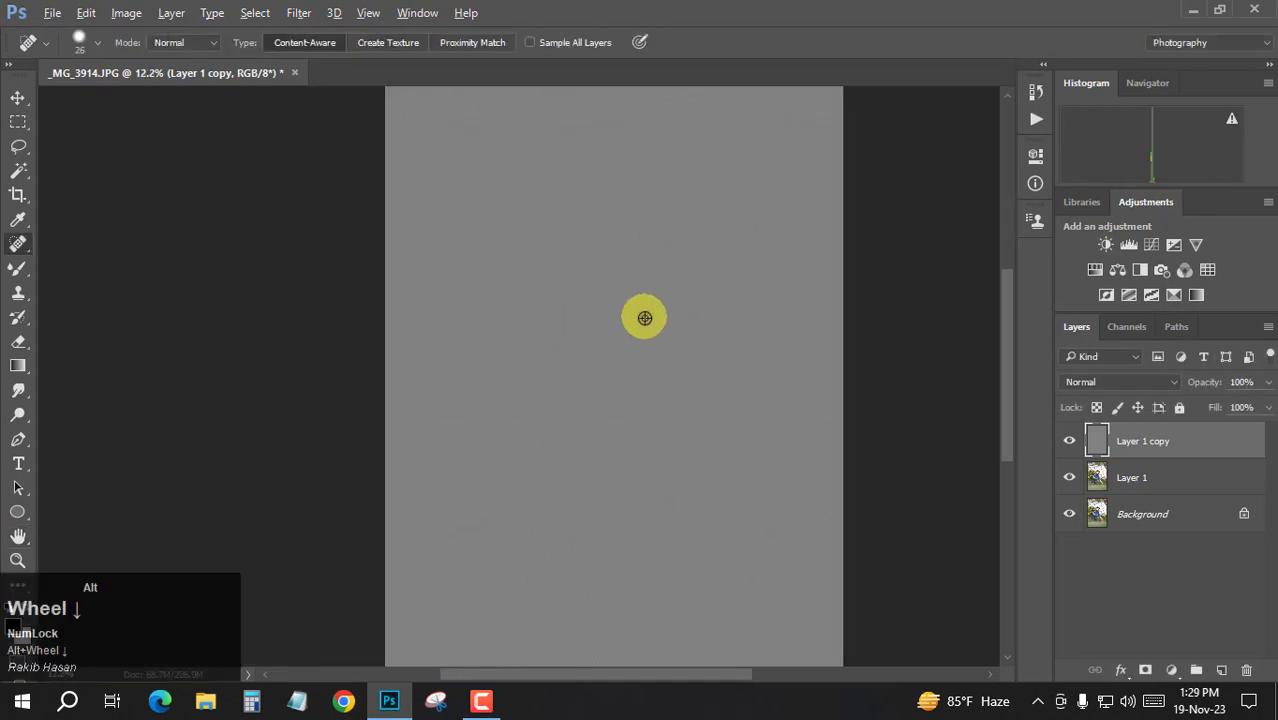
pyautogui.click(1166, 382)
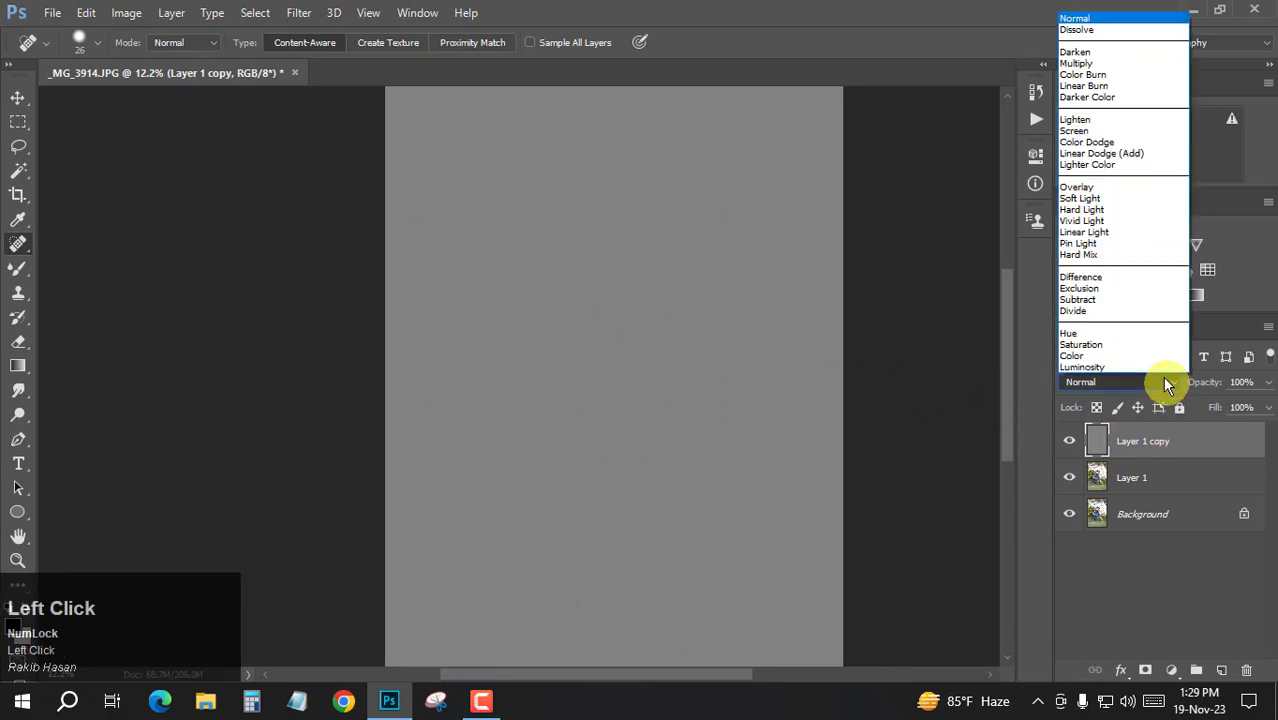
pyautogui.click(1104, 233)
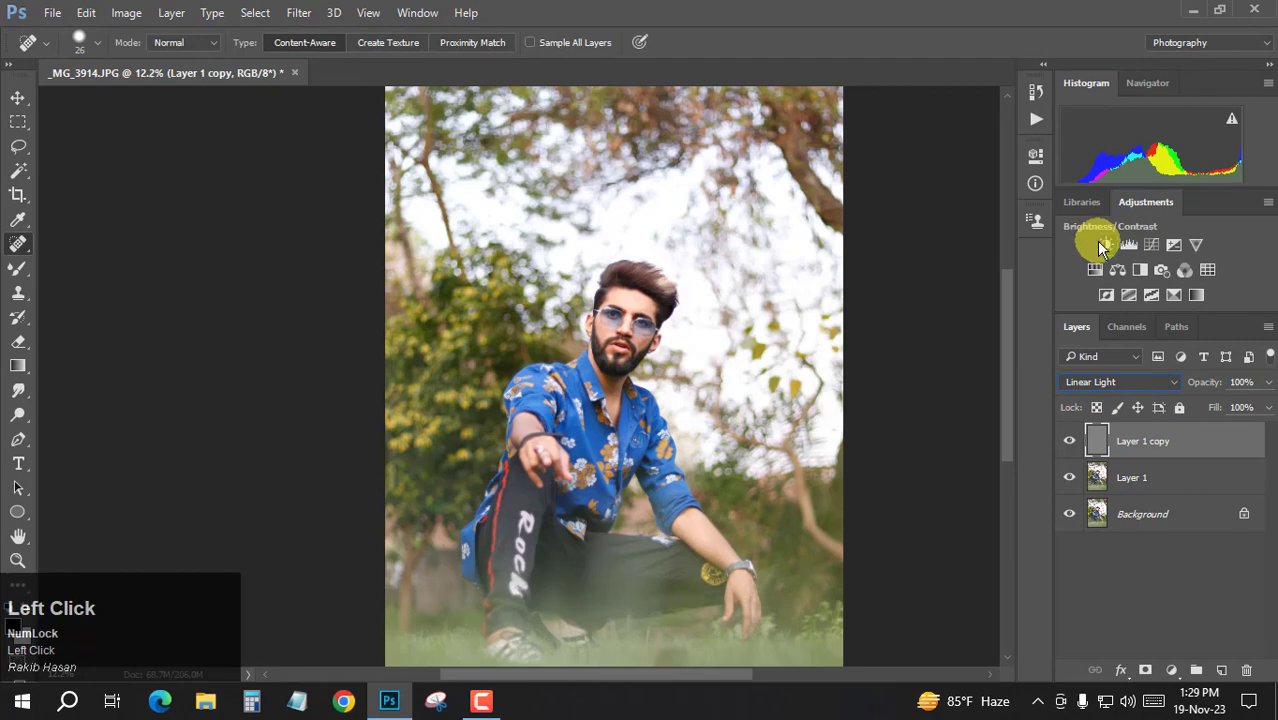
pyautogui.scroll(1, 592, 337)
pyautogui.click(1198, 590)
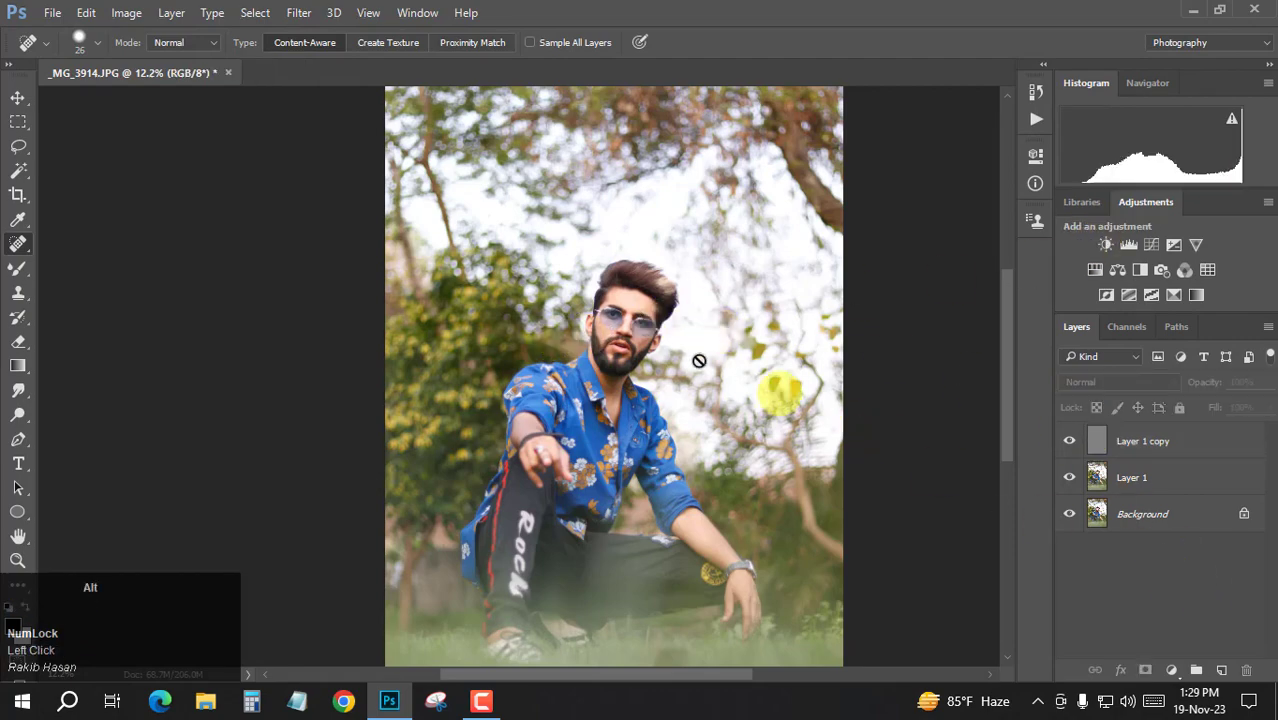
# Hide the Layer 1 copy texture layer to reveal the blurred facial skin beneath it
pyautogui.scroll(5, 699, 363)
pyautogui.keyDown('alt'); pyautogui.scroll(4, 644, 269); pyautogui.keyUp('alt')
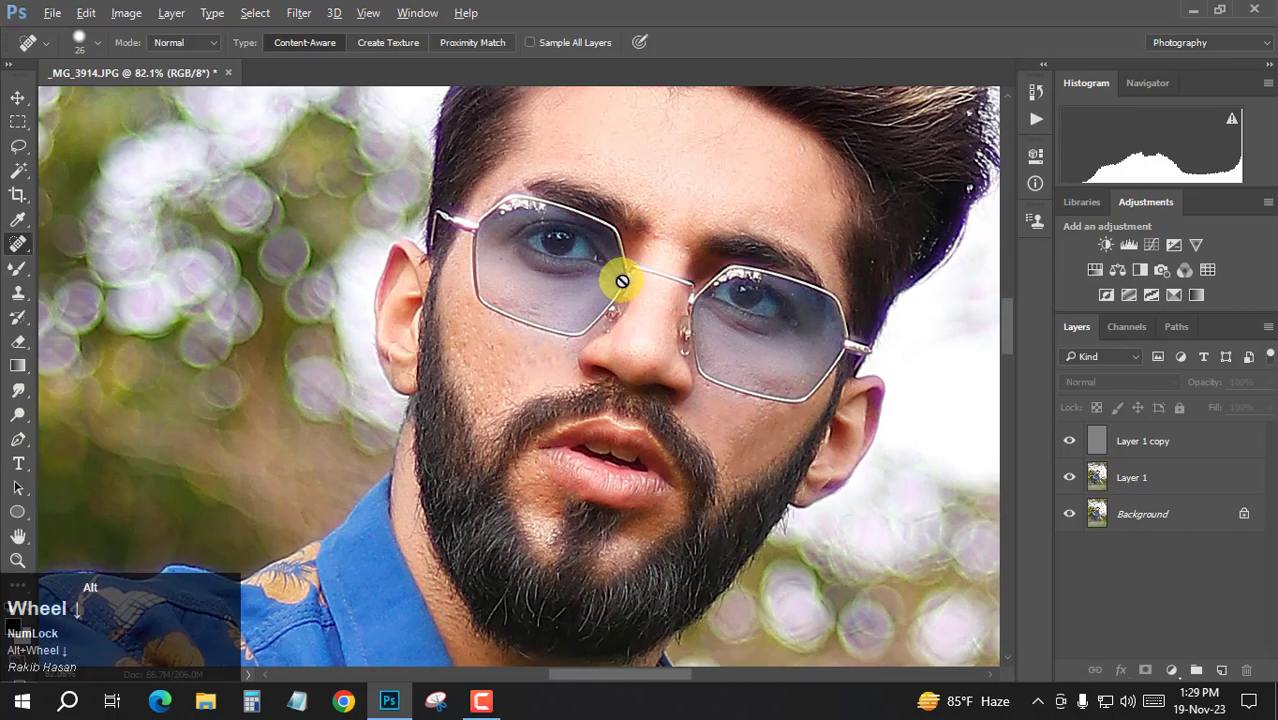
pyautogui.scroll(1, 644, 405)
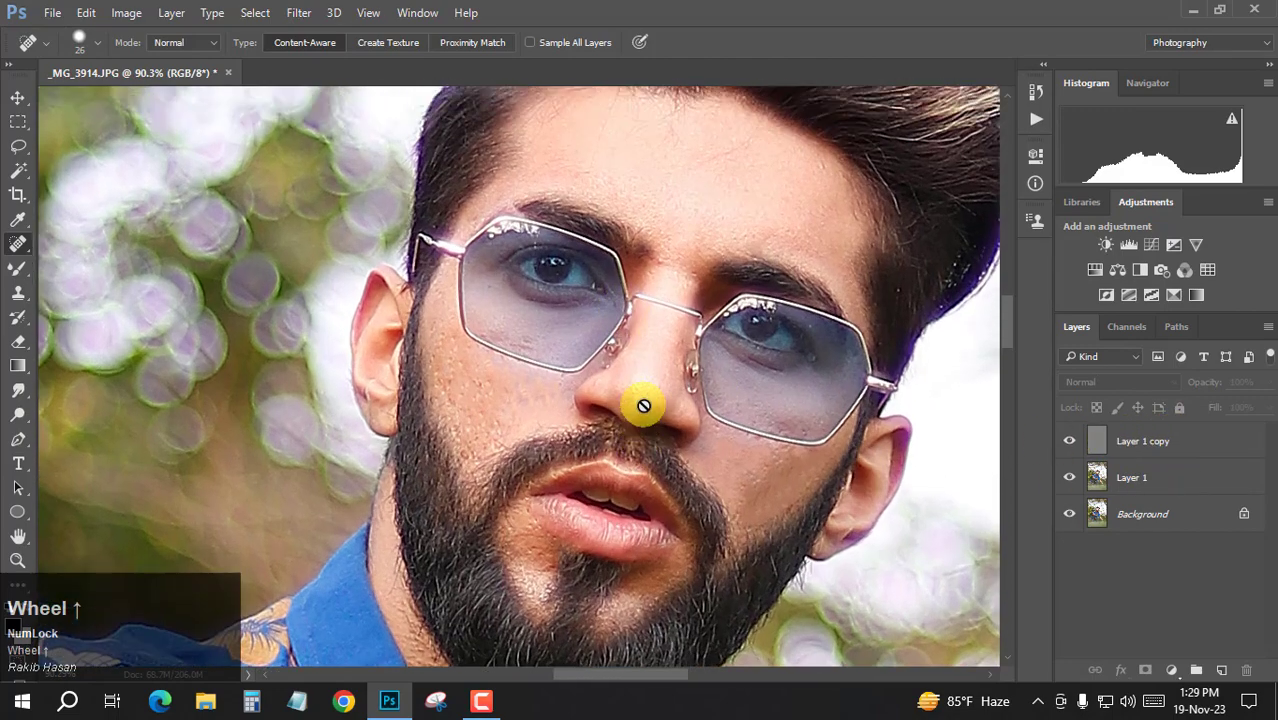
pyautogui.click(1069, 441)
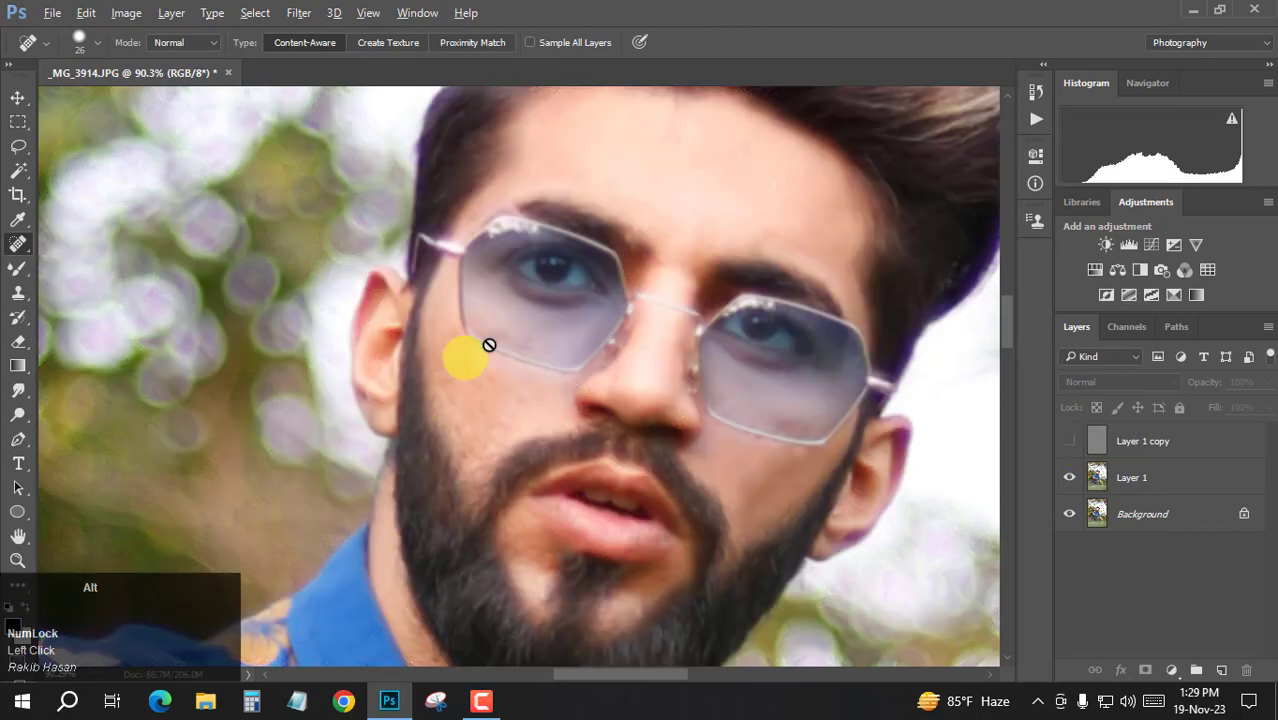
# Choose the Mixer Brush Tool and make the blurred Layer 1 active for painting
pyautogui.scroll(2, 488, 343)
pyautogui.scroll(1, 527, 394)
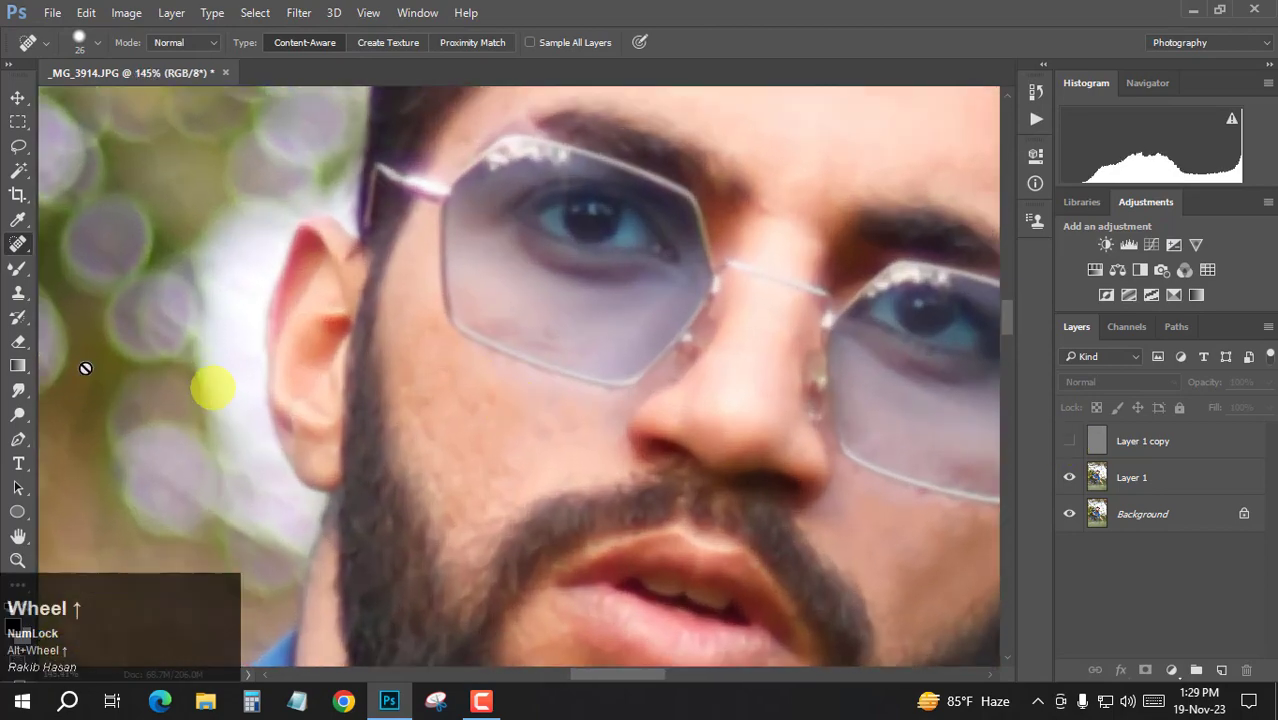
pyautogui.click(16, 270)
pyautogui.rightClick(16, 271)
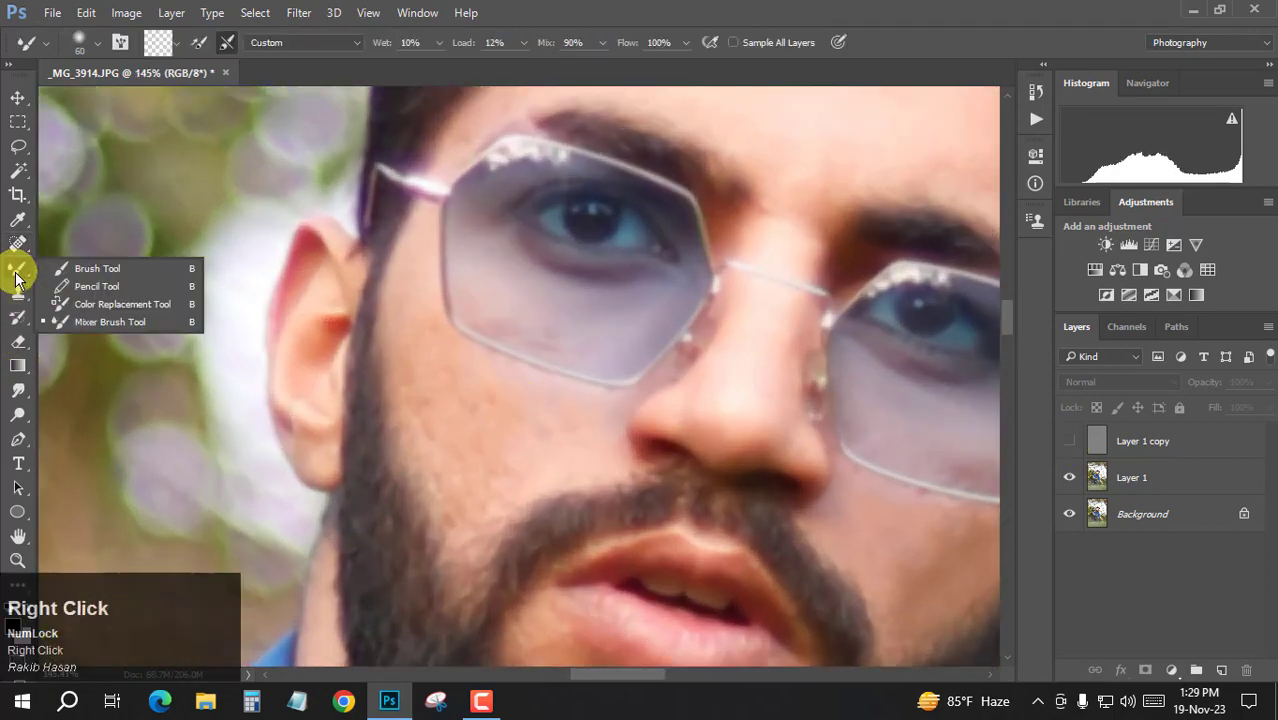
pyautogui.click(99, 321)
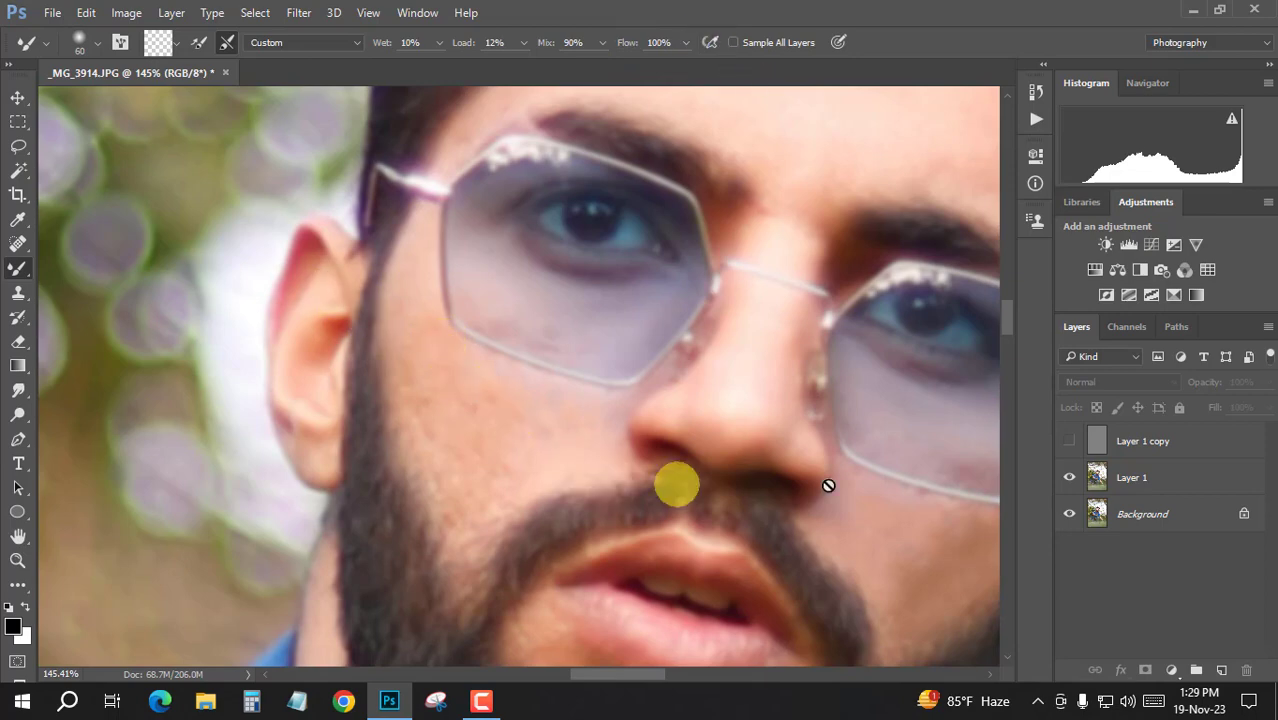
pyautogui.click(1097, 477)
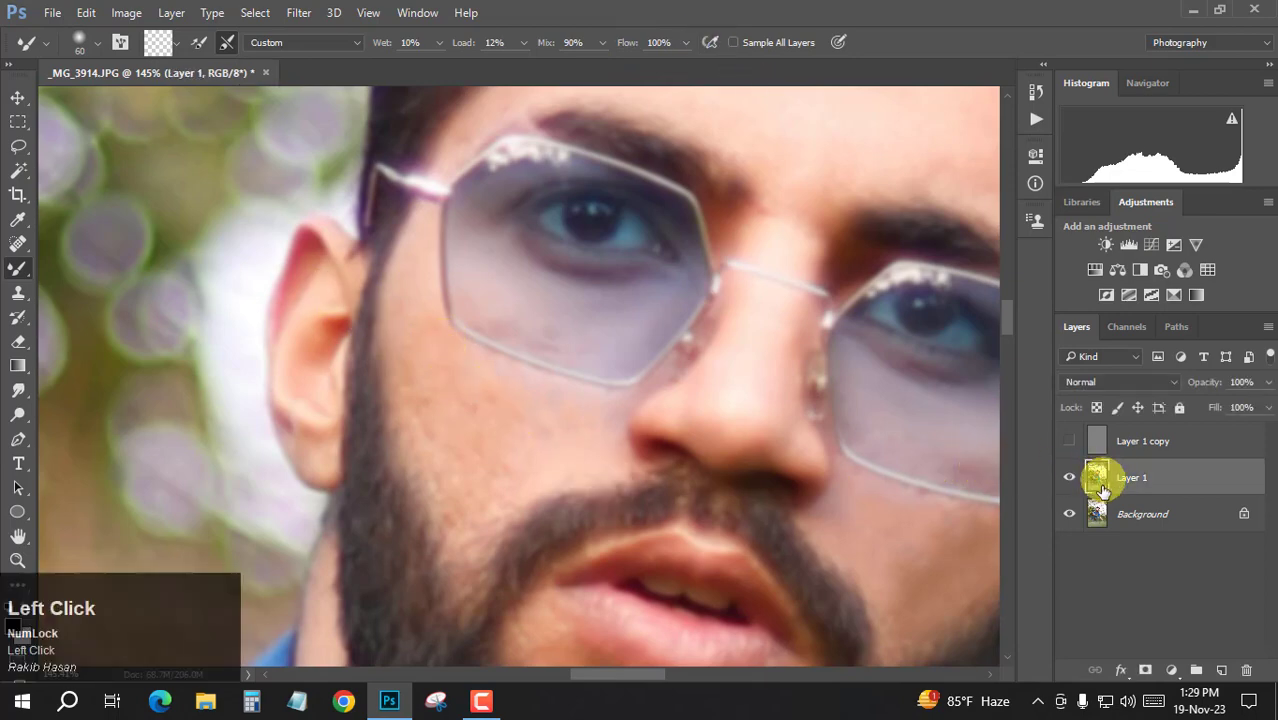
# Smooth the cheek between the ear and the nose on Layer 1 with a 39 px Mixer Brush
pyautogui.keyDown('alt'); pyautogui.rightClick(492, 411); pyautogui.keyUp('alt')
pyautogui.moveTo(508, 413); pyautogui.dragTo(444, 401)
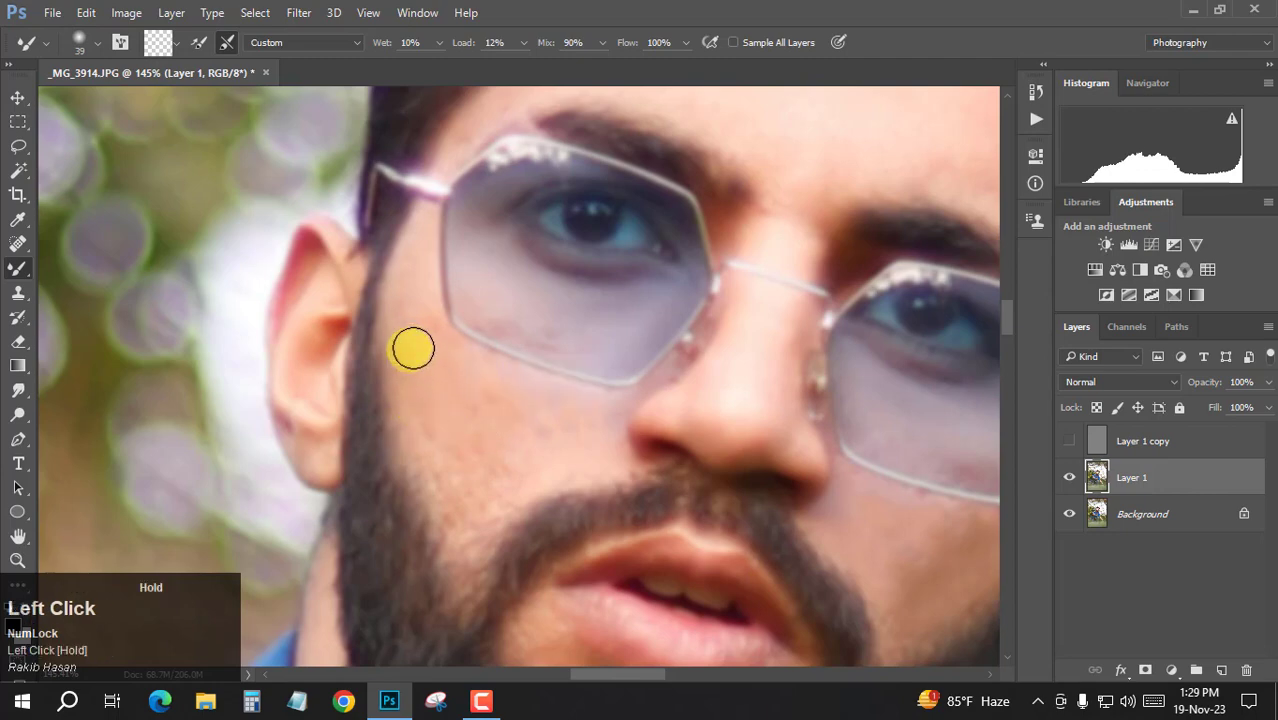
pyautogui.moveTo(413, 348); pyautogui.dragTo(428, 351)
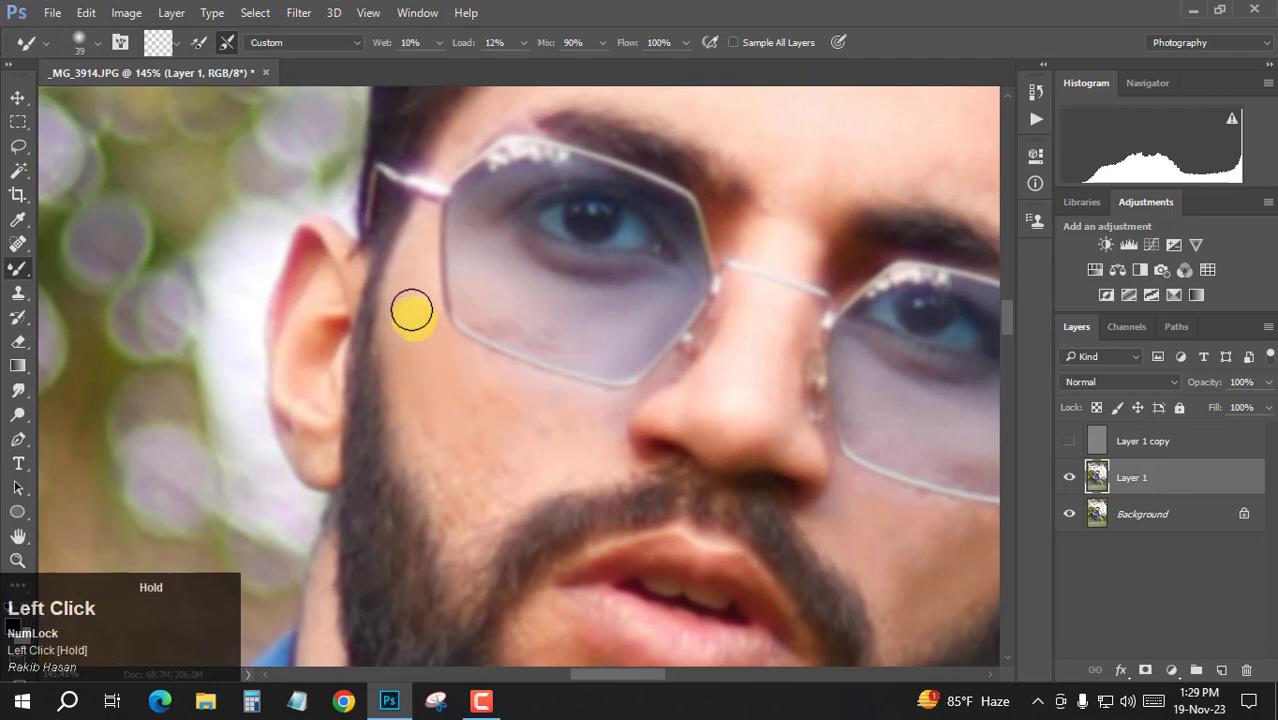
pyautogui.moveTo(419, 256)
pyautogui.mouseDown()
pyautogui.moveTo(442, 368)
pyautogui.moveTo(429, 388)
pyautogui.mouseUp()
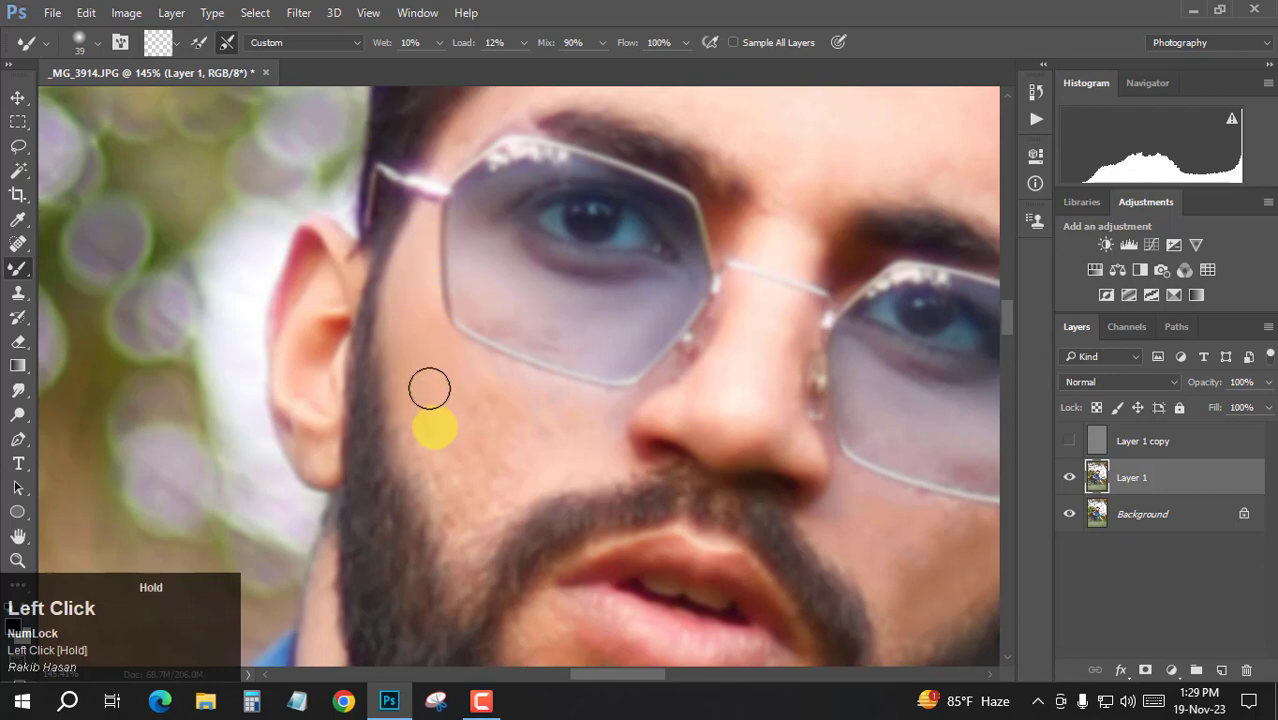
pyautogui.moveTo(434, 432)
pyautogui.mouseDown()
pyautogui.moveTo(448, 522)
pyautogui.moveTo(482, 516)
pyautogui.moveTo(507, 476)
pyautogui.moveTo(500, 458)
pyautogui.mouseUp()
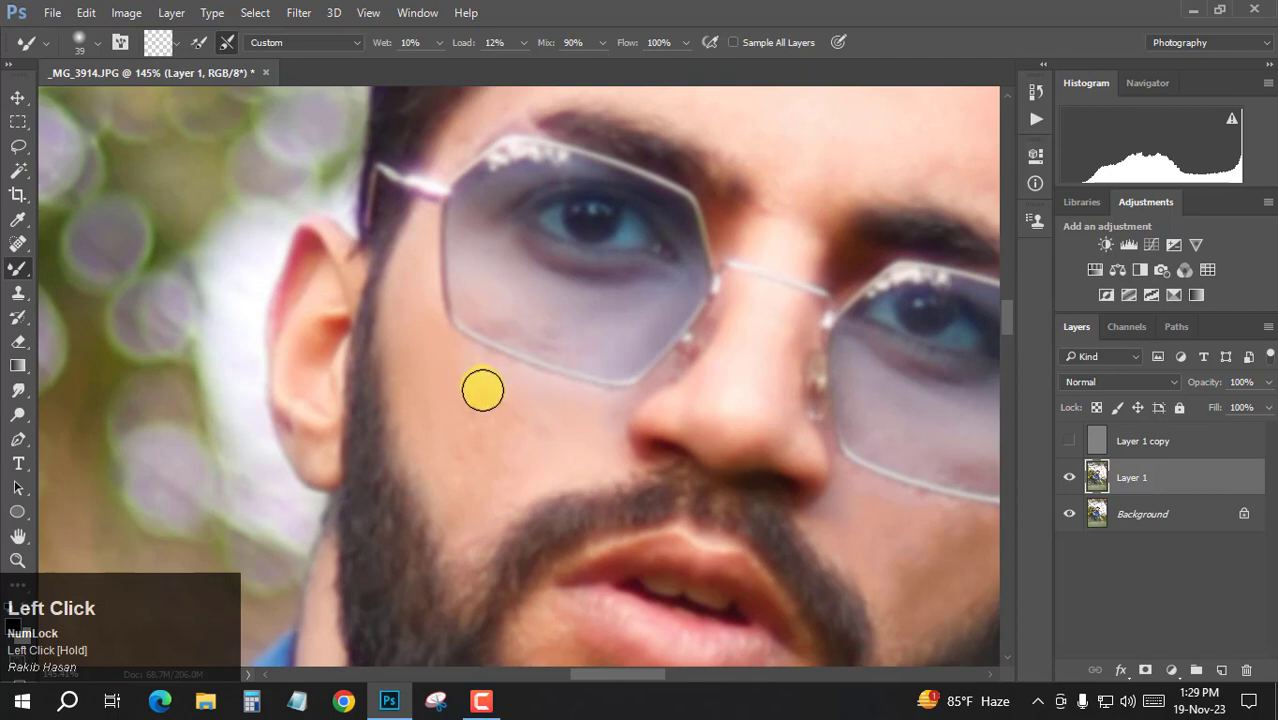
pyautogui.moveTo(500, 403)
pyautogui.mouseDown()
pyautogui.moveTo(485, 459)
pyautogui.moveTo(465, 476)
pyautogui.moveTo(534, 454)
pyautogui.moveTo(482, 402)
pyautogui.moveTo(522, 401)
pyautogui.moveTo(422, 377)
pyautogui.moveTo(418, 398)
pyautogui.mouseUp()
pyautogui.moveTo(420, 402)
pyautogui.mouseDown()
pyautogui.moveTo(468, 485)
pyautogui.moveTo(471, 525)
pyautogui.moveTo(490, 520)
pyautogui.mouseUp()
pyautogui.moveTo(553, 447)
pyautogui.mouseDown()
pyautogui.moveTo(607, 435)
pyautogui.moveTo(611, 420)
pyautogui.moveTo(543, 427)
pyautogui.mouseUp()
pyautogui.moveTo(535, 417)
pyautogui.mouseDown()
pyautogui.moveTo(519, 391)
pyautogui.moveTo(573, 408)
pyautogui.mouseUp()
# Smooth the nose with the 39 px Mixer Brush and the forehead with a 98 px one
pyautogui.scroll(2, 700, 435)
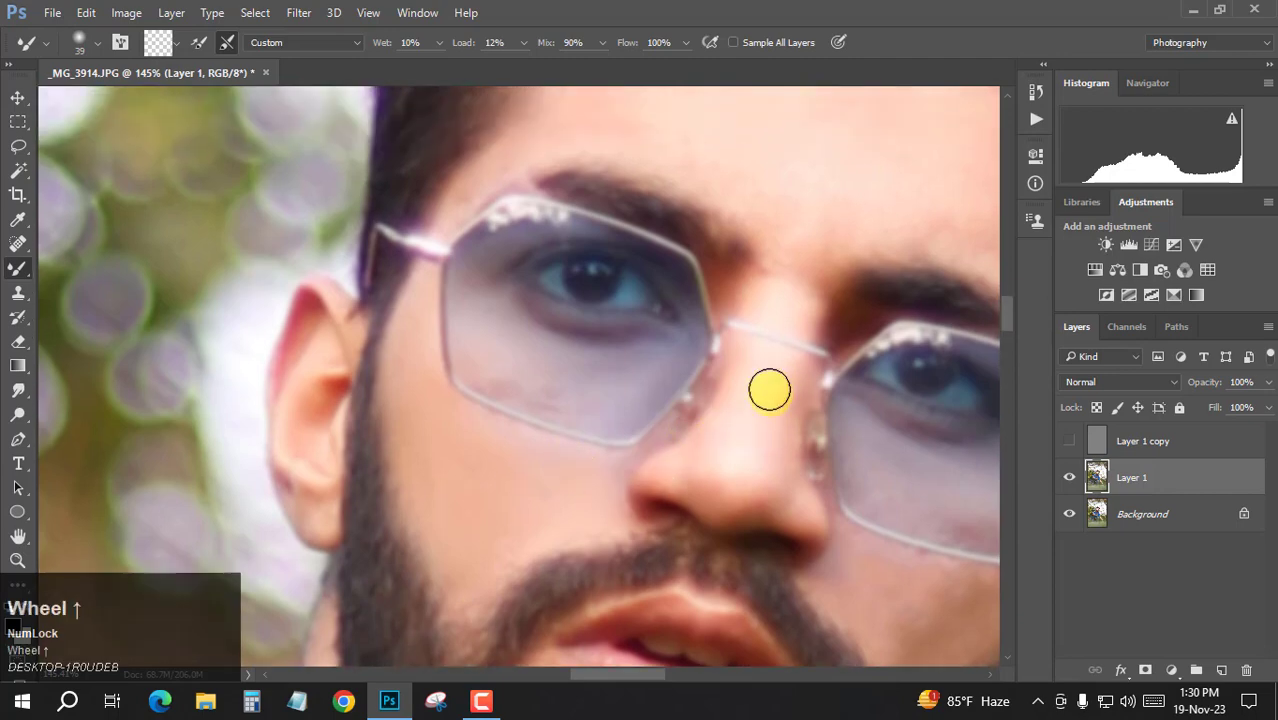
pyautogui.moveTo(769, 390)
pyautogui.mouseDown()
pyautogui.moveTo(733, 443)
pyautogui.moveTo(750, 360)
pyautogui.moveTo(708, 508)
pyautogui.moveTo(812, 519)
pyautogui.moveTo(690, 485)
pyautogui.mouseUp()
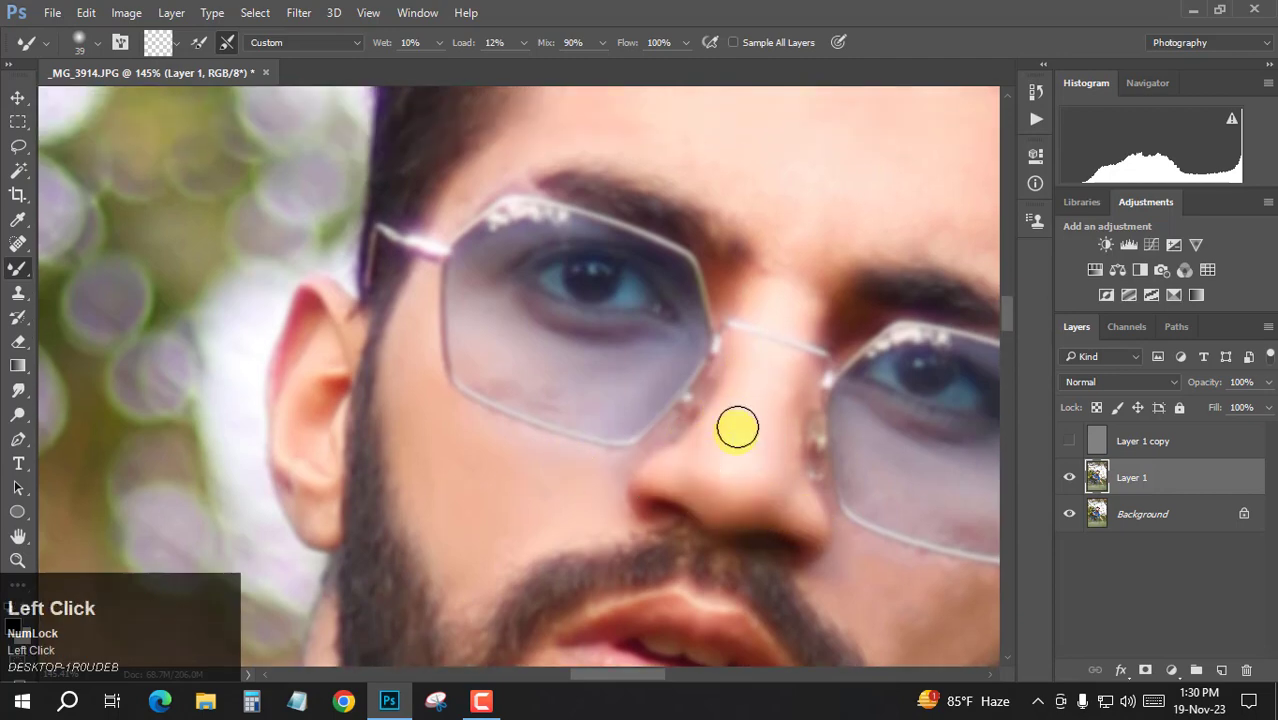
pyautogui.scroll(-3, 780, 342)
pyautogui.keyDown('alt'); pyautogui.rightClick(723, 266); pyautogui.keyUp('alt')
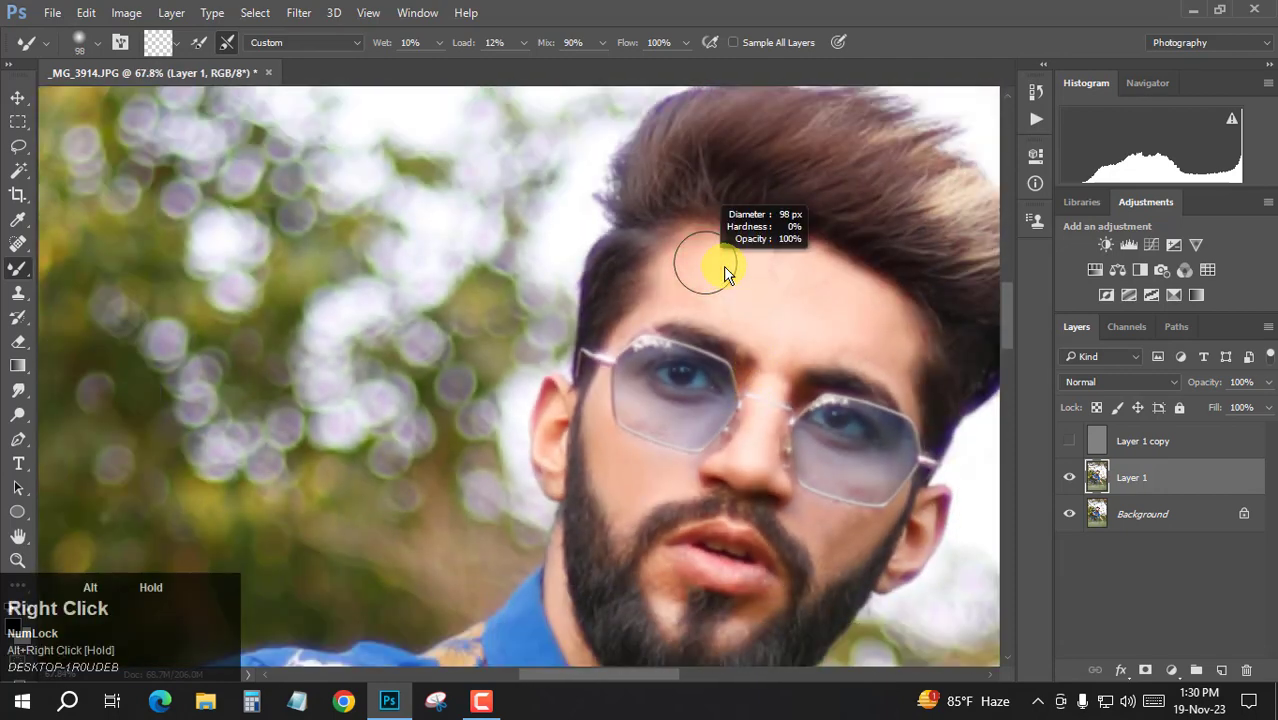
pyautogui.moveTo(838, 278)
pyautogui.mouseDown()
pyautogui.moveTo(886, 330)
pyautogui.moveTo(878, 358)
pyautogui.moveTo(790, 329)
pyautogui.mouseUp()
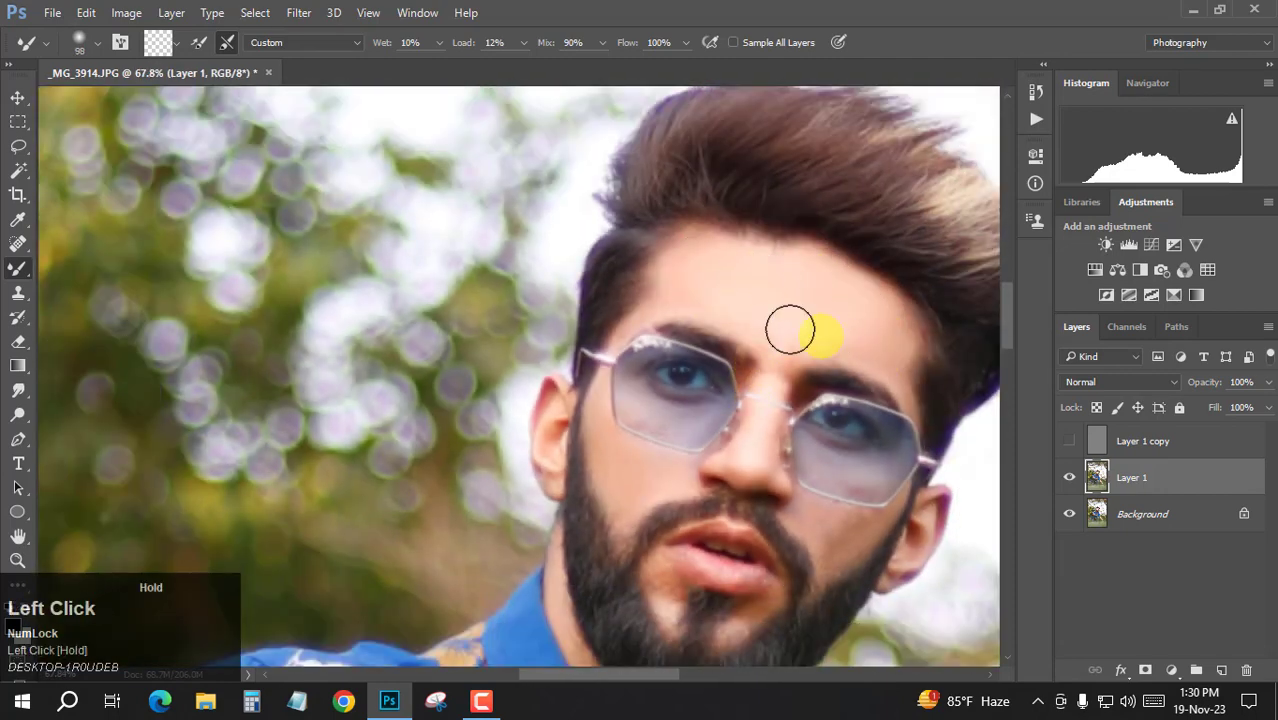
# Blend the other cheek below the glasses and the bare skin under the lower lip using a 58 px Mixer Brush
pyautogui.scroll(3, 787, 402)
pyautogui.rightClick(830, 385)
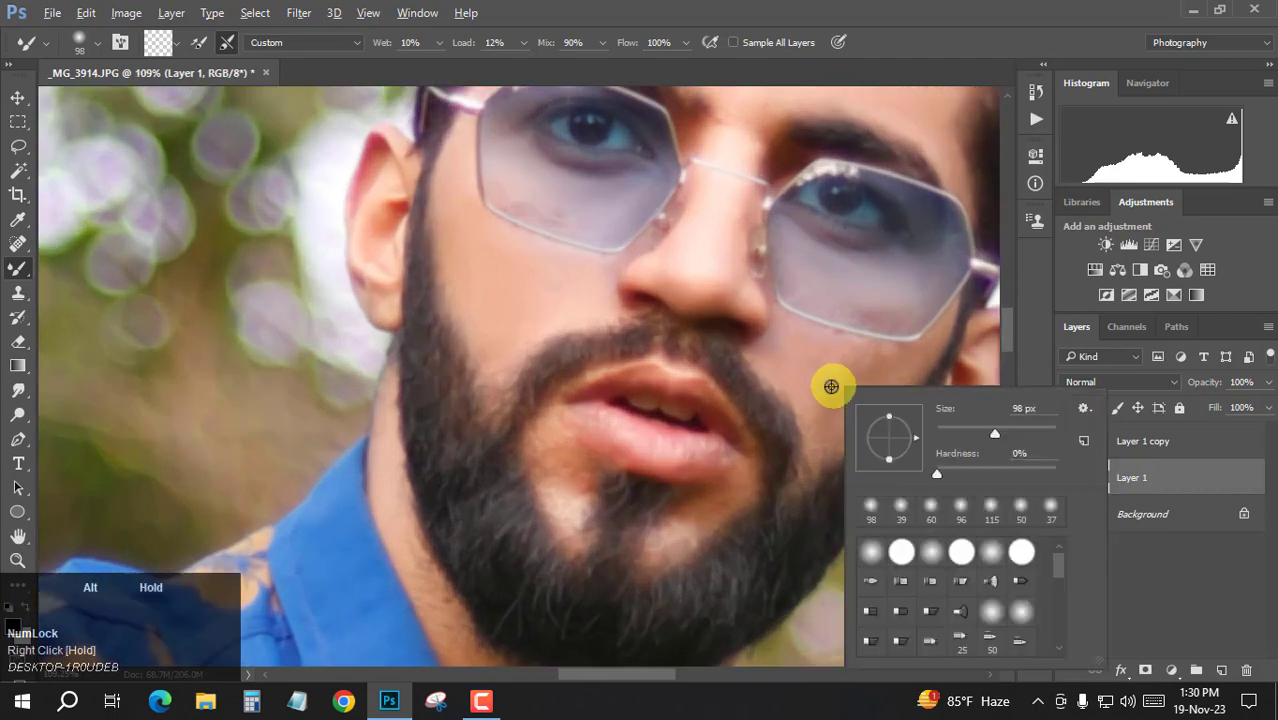
pyautogui.keyDown('alt'); pyautogui.rightClick(807, 363); pyautogui.keyUp('alt')
pyautogui.moveTo(807, 363)
pyautogui.mouseDown()
pyautogui.moveTo(796, 348)
pyautogui.moveTo(850, 374)
pyautogui.moveTo(856, 359)
pyautogui.moveTo(841, 414)
pyautogui.moveTo(878, 385)
pyautogui.moveTo(821, 364)
pyautogui.mouseUp()
pyautogui.moveTo(576, 479); pyautogui.dragTo(580, 518)
pyautogui.moveTo(735, 512); pyautogui.dragTo(725, 488)
# Smooth the skin of the neck and upper chest inside the shirt collar, adjusting the Mixer Brush size for the chest
pyautogui.scroll(-3, 725, 488)
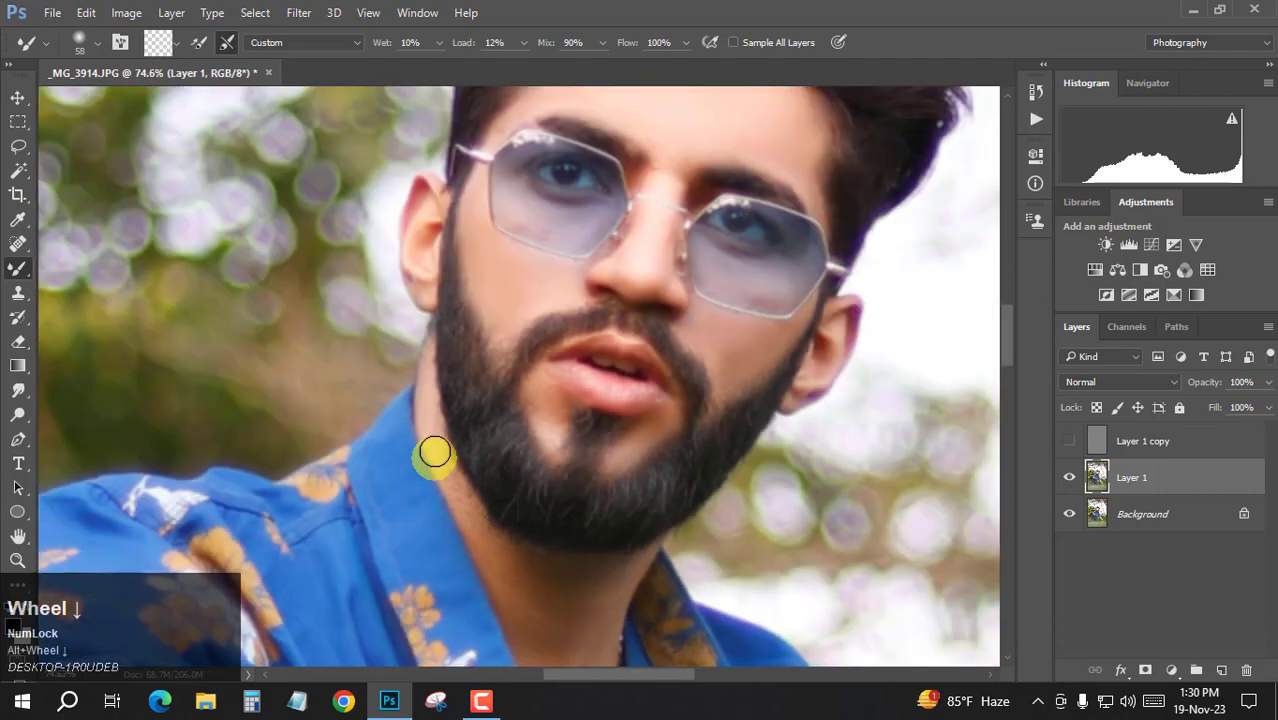
pyautogui.moveTo(426, 408)
pyautogui.mouseDown()
pyautogui.moveTo(428, 362)
pyautogui.moveTo(465, 519)
pyautogui.moveTo(510, 533)
pyautogui.moveTo(524, 516)
pyautogui.moveTo(582, 559)
pyautogui.moveTo(590, 620)
pyautogui.mouseUp()
pyautogui.scroll(-3, 470, 519)
pyautogui.keyDown('alt'); pyautogui.rightClick(541, 525); pyautogui.keyUp('alt')
pyautogui.scroll(-3, 554, 551)
pyautogui.moveTo(553, 528)
pyautogui.mouseDown()
pyautogui.moveTo(583, 461)
pyautogui.moveTo(544, 410)
pyautogui.moveTo(578, 546)
pyautogui.moveTo(557, 579)
pyautogui.moveTo(593, 613)
pyautogui.mouseUp()
# Smooth the skin of the arm and hand reaching toward the camera with a 90 px Mixer Brush
pyautogui.scroll(-10, 540, 589)
pyautogui.keyDown('alt'); pyautogui.click(411, 431); pyautogui.keyUp('alt')
pyautogui.moveTo(411, 431); pyautogui.dragTo(669, 390)
pyautogui.keyDown('alt'); pyautogui.scroll(-6, 680, 400); pyautogui.keyUp('alt')
pyautogui.keyDown('alt'); pyautogui.scroll(-3, 944, 586); pyautogui.keyUp('alt')
# Smooth the forearm between the rolled sleeve and the wristwatch with a 132 px Mixer Brush
pyautogui.moveTo(944, 586); pyautogui.dragTo(571, 443)
pyautogui.keyDown('alt'); pyautogui.scroll(5, 534, 414); pyautogui.keyUp('alt')
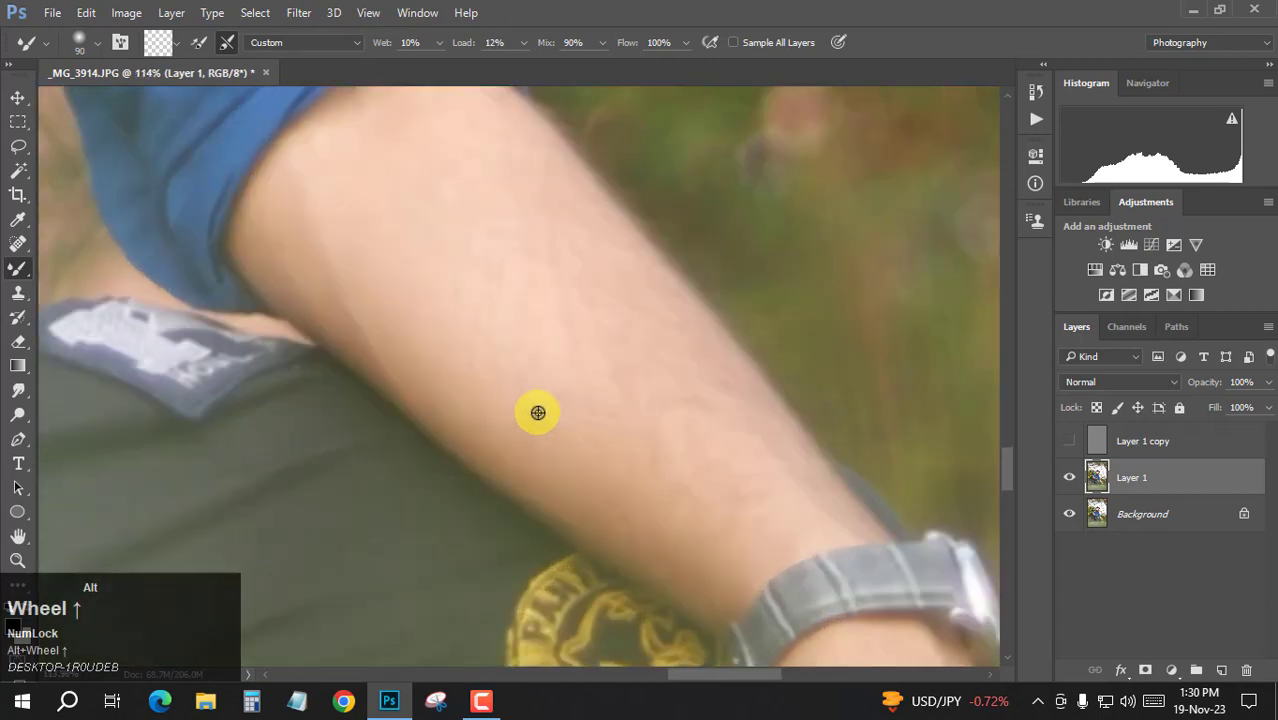
pyautogui.rightClick(500, 317)
pyautogui.keyDown('alt'); pyautogui.rightClick(424, 261); pyautogui.keyUp('alt')
pyautogui.moveTo(387, 225)
pyautogui.mouseDown()
pyautogui.moveTo(367, 236)
pyautogui.moveTo(604, 488)
pyautogui.moveTo(422, 105)
pyautogui.mouseUp()
pyautogui.moveTo(395, 79)
pyautogui.mouseDown()
pyautogui.moveTo(504, 224)
pyautogui.moveTo(430, 65)
pyautogui.mouseUp()
pyautogui.moveTo(530, 236)
pyautogui.mouseDown()
pyautogui.moveTo(750, 491)
pyautogui.moveTo(660, 470)
pyautogui.mouseUp()
# Turn the Layer 1 copy texture layer back on over the smoothed skin and make it the active layer
pyautogui.keyDown('alt'); pyautogui.scroll(-8, 665, 499); pyautogui.keyUp('alt')
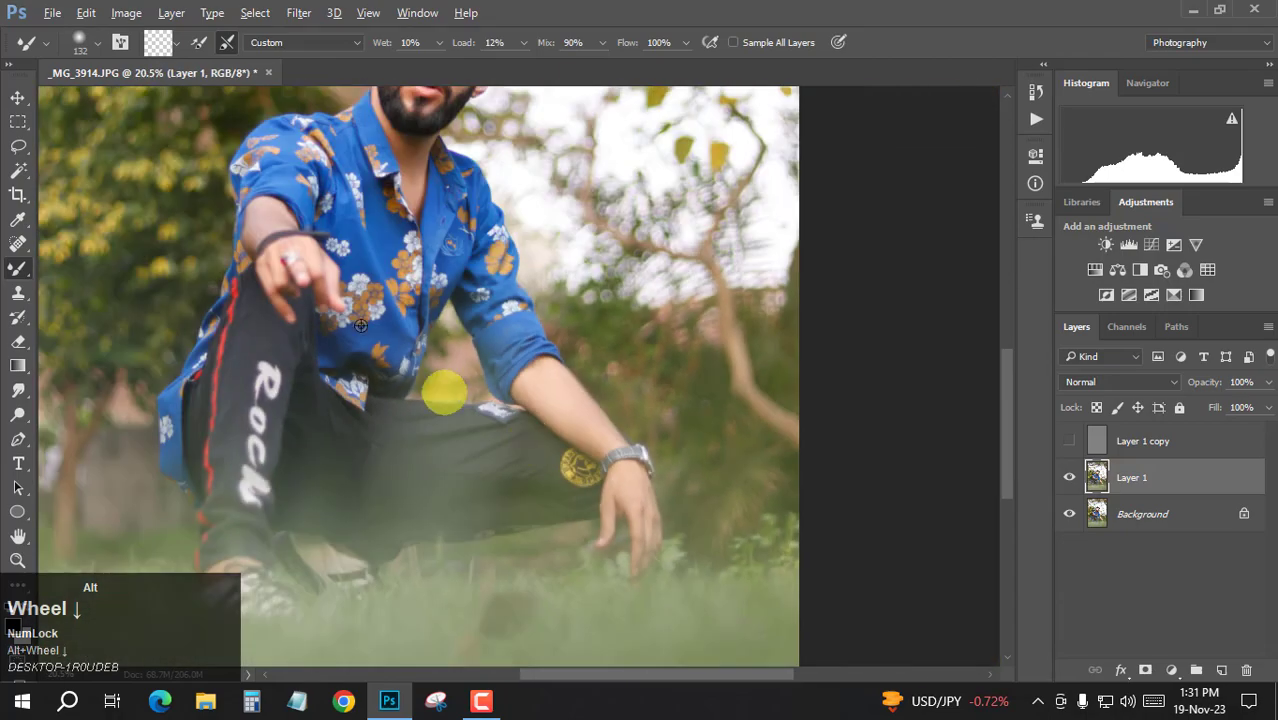
pyautogui.keyDown('alt'); pyautogui.scroll(1, 400, 191); pyautogui.keyUp('alt')
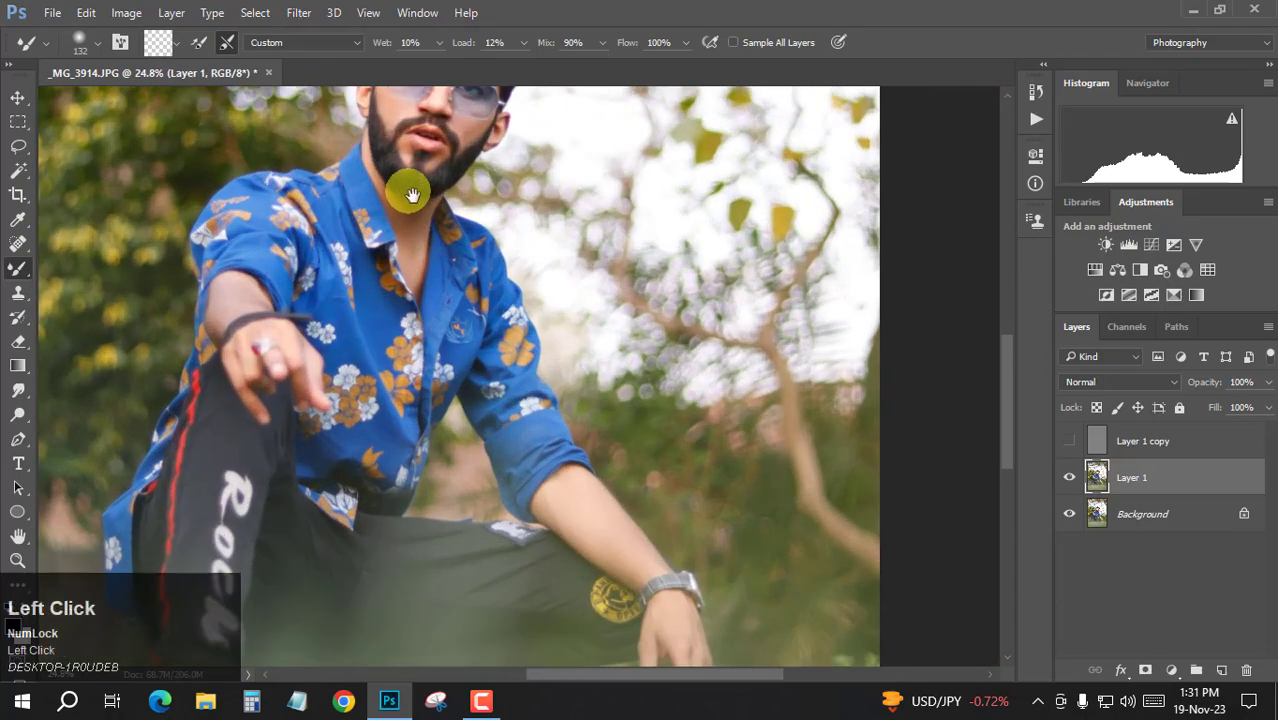
pyautogui.moveTo(408, 191); pyautogui.dragTo(551, 437)
pyautogui.scroll(3, 553, 439)
pyautogui.scroll(2, 607, 371)
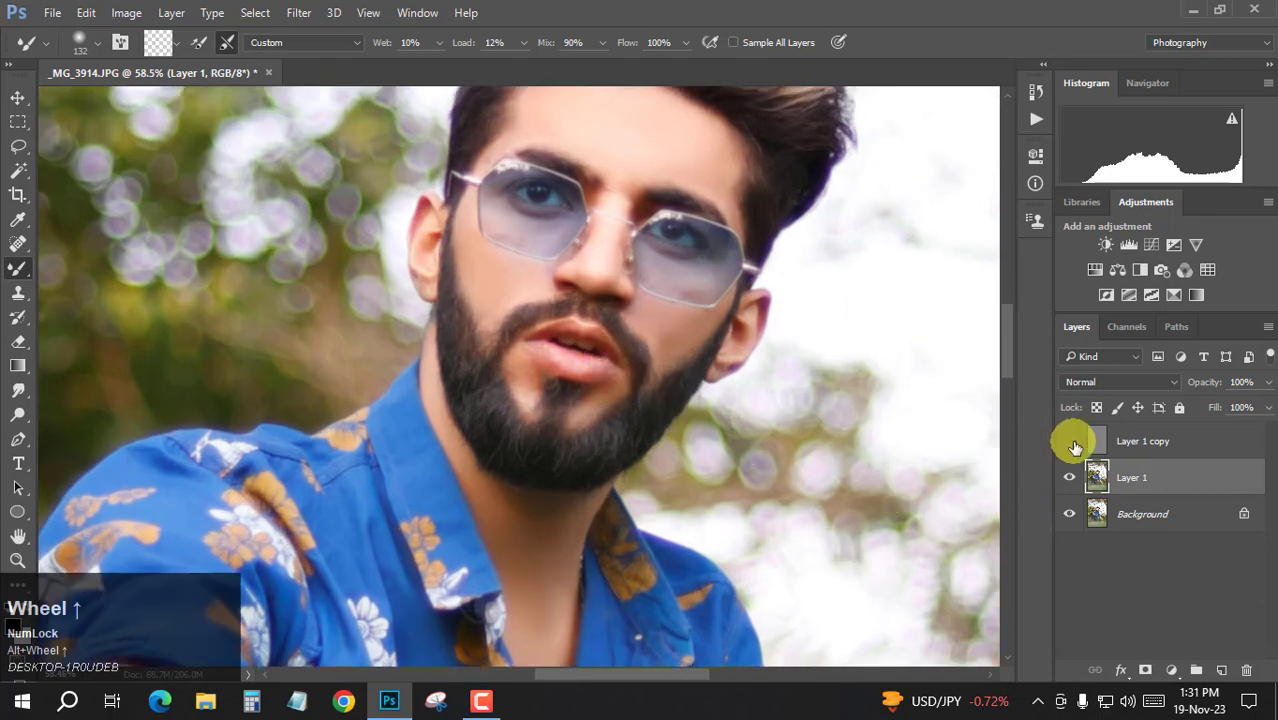
pyautogui.click(1069, 442)
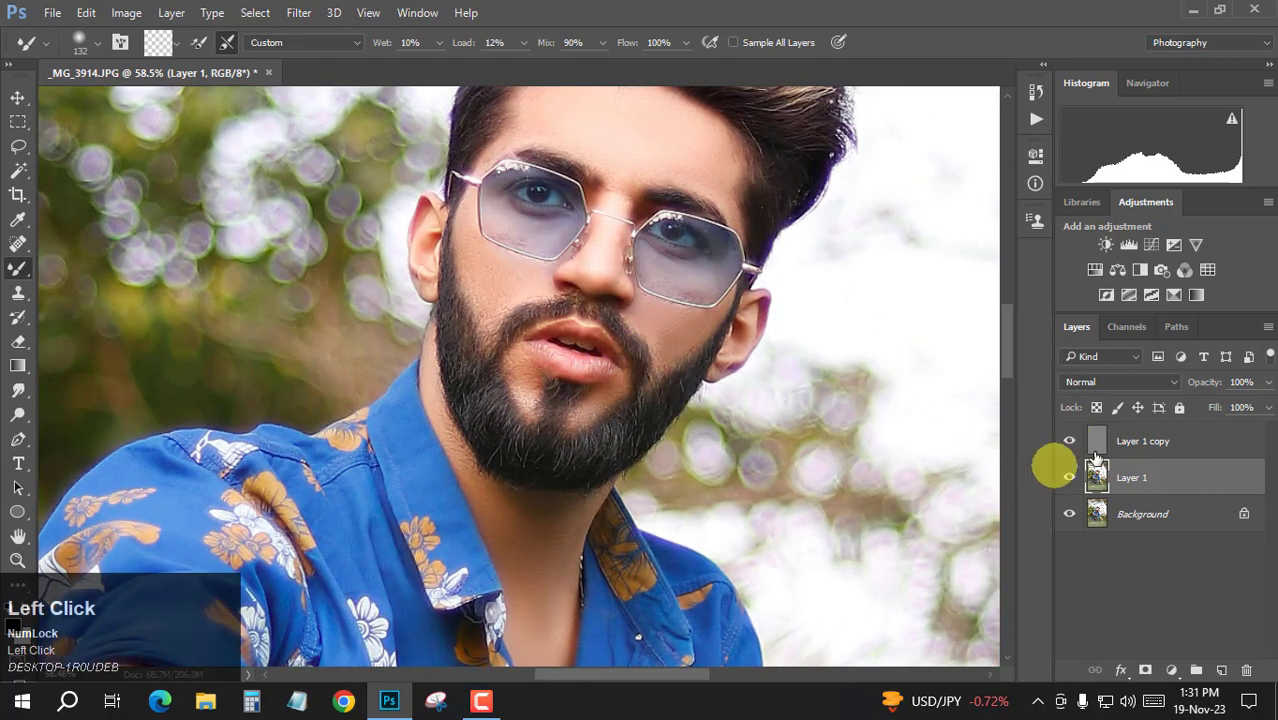
pyautogui.click(1160, 441)
pyautogui.scroll(-3, 612, 332)
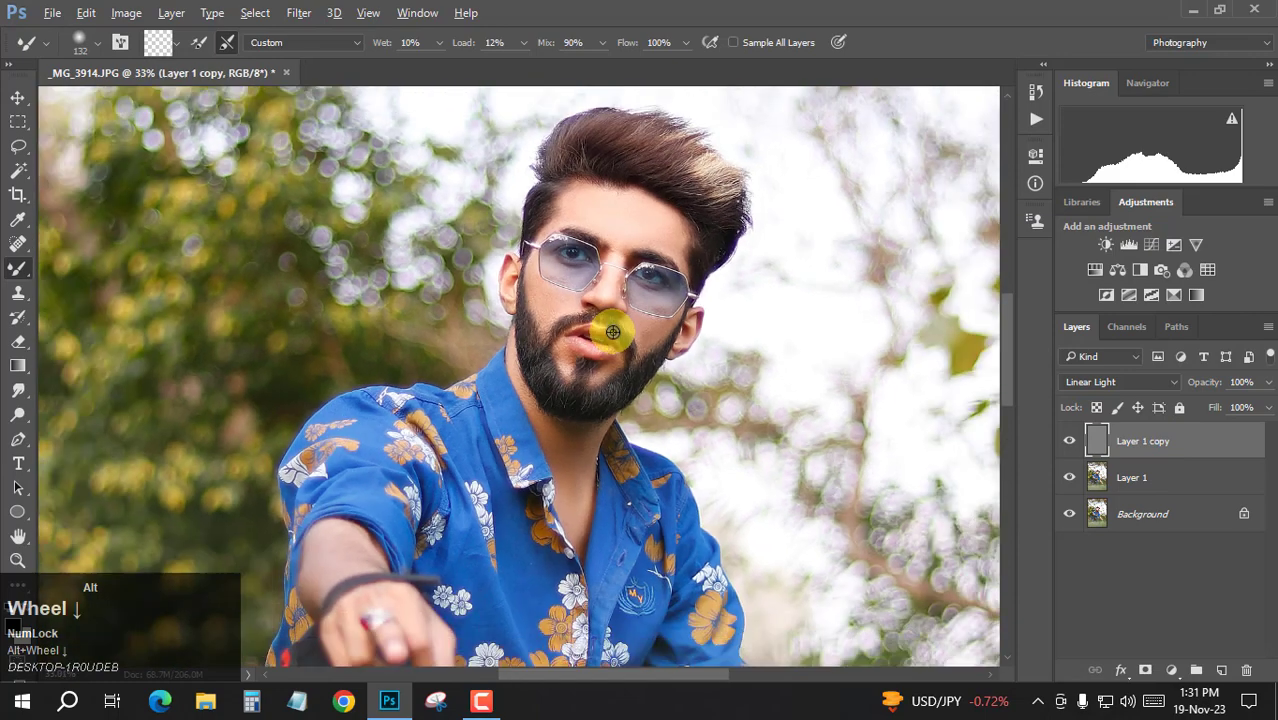
# Examine the smoothed skin on the whole figure and on the face
pyautogui.scroll(-4, 612, 332)
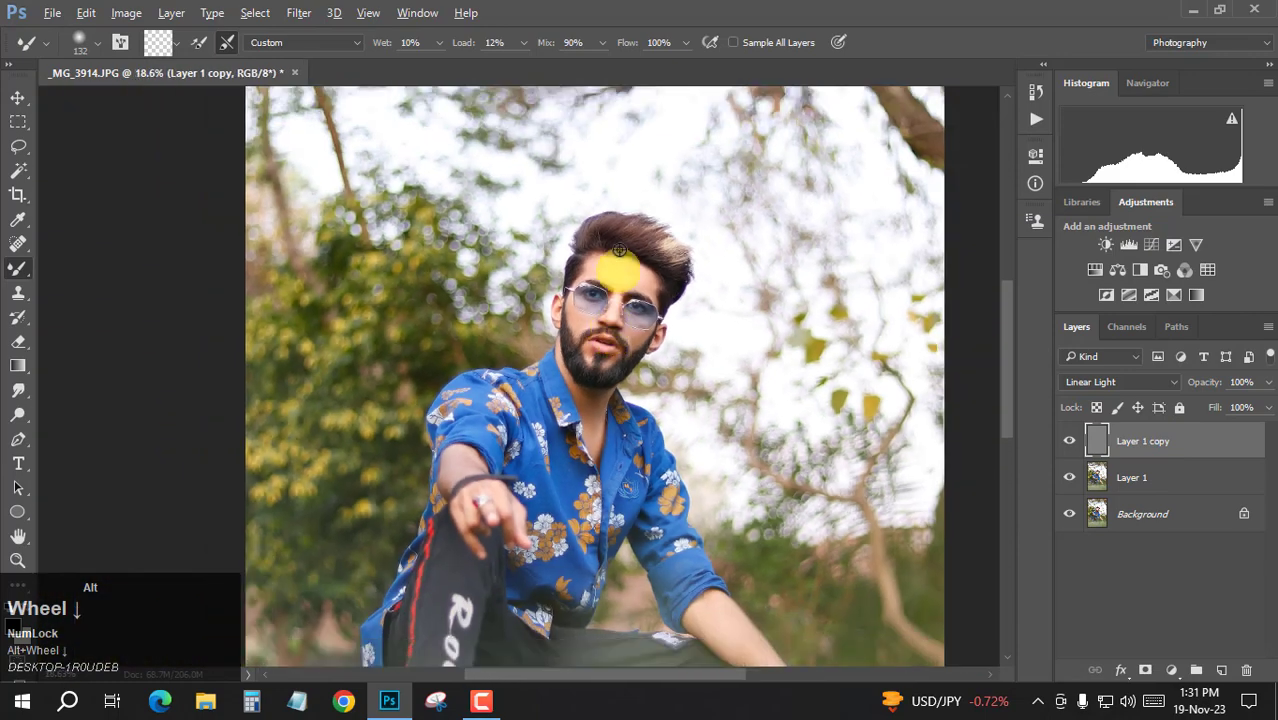
pyautogui.scroll(2, 620, 250)
pyautogui.scroll(-4, 613, 277)
pyautogui.scroll(1, 613, 371)
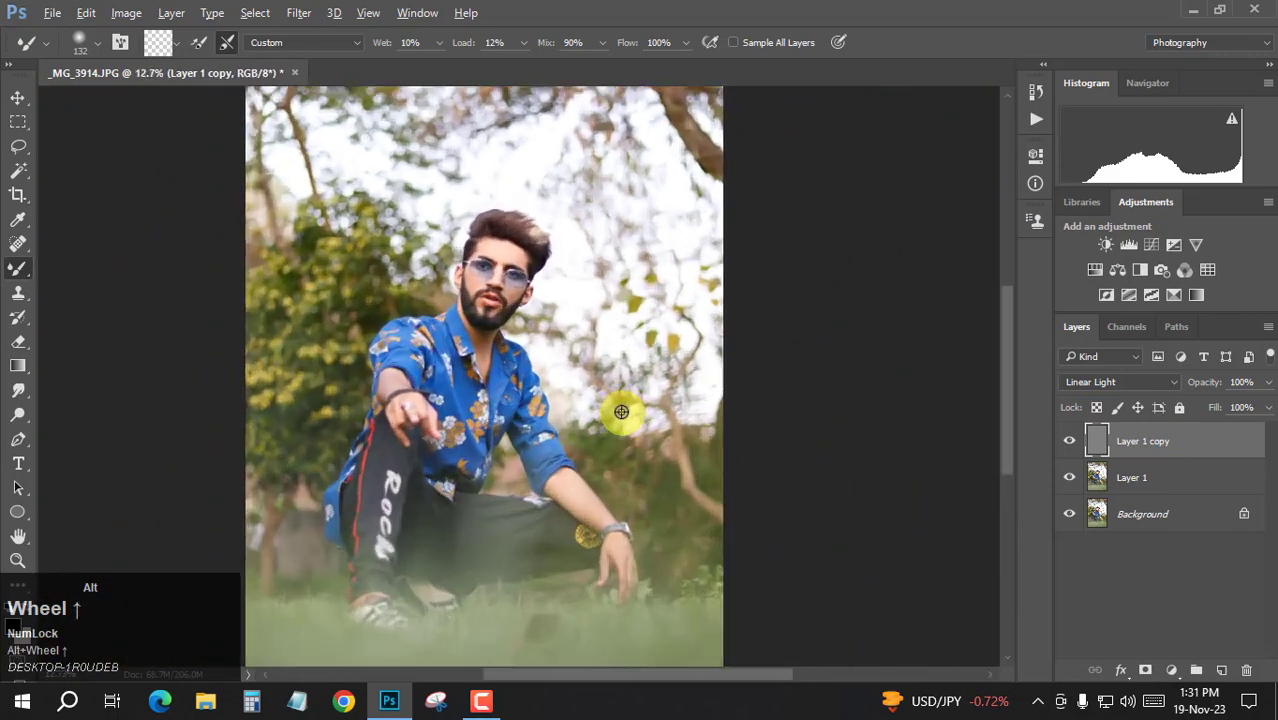
pyautogui.scroll(5, 470, 214)
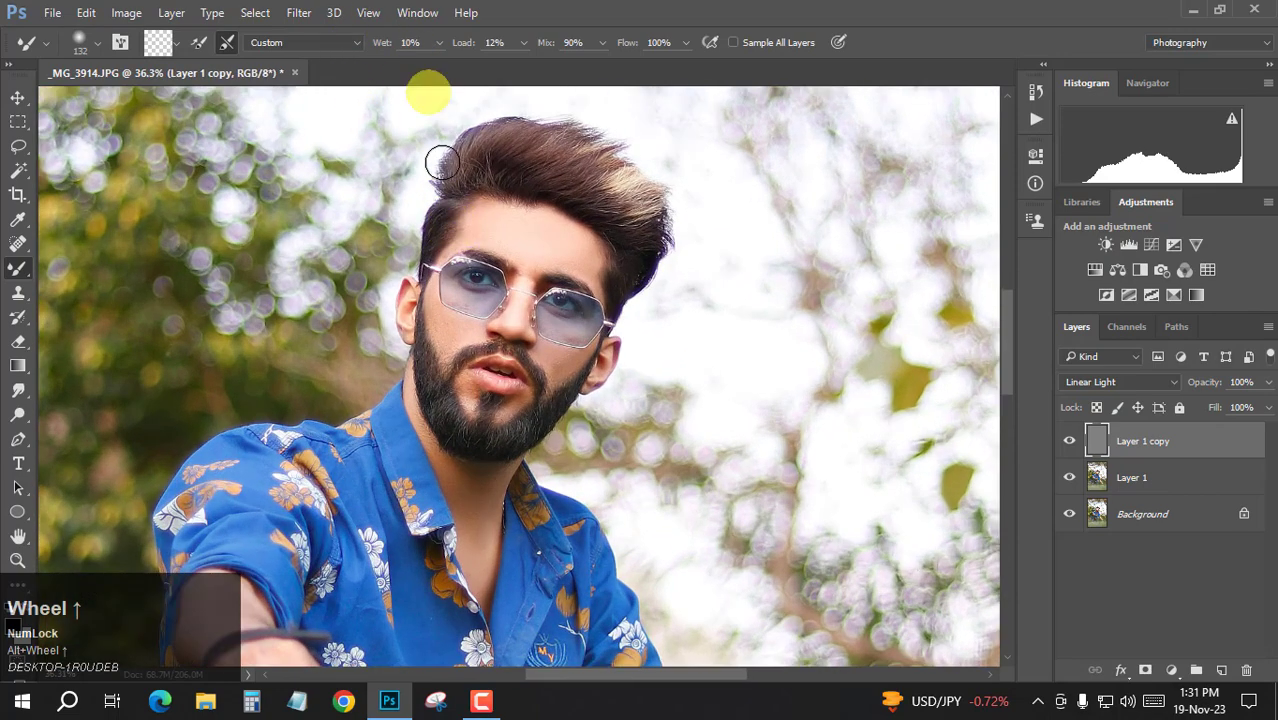
pyautogui.click(299, 13)
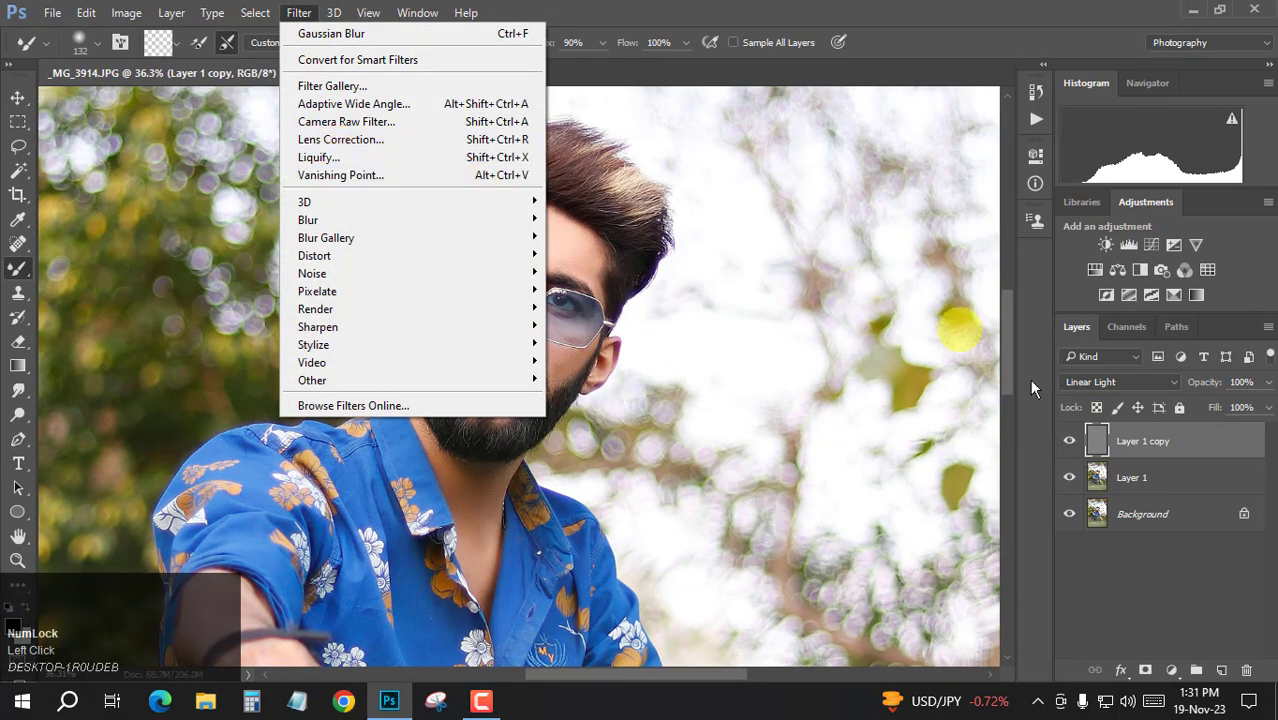
# Merge the Layer 1 copy texture layer into Layer 1 and duplicate the merged layer
pyautogui.click(1093, 479)
pyautogui.click(1103, 443)
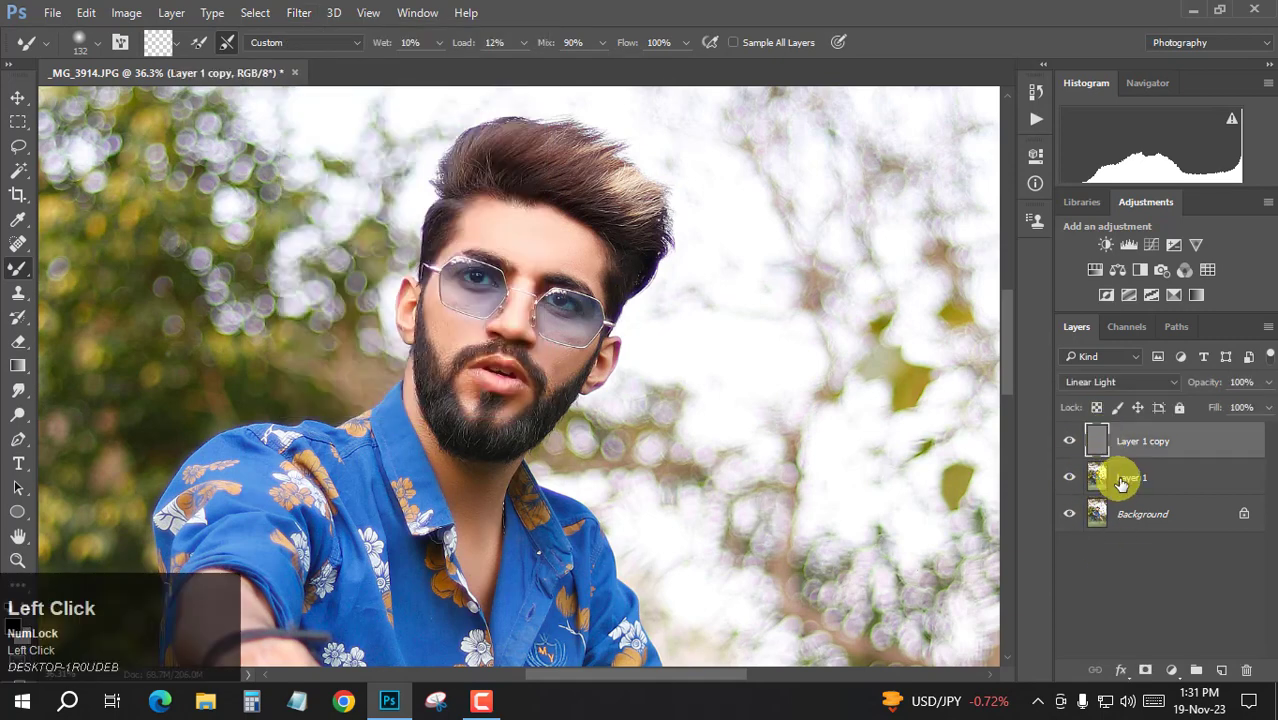
pyautogui.hotkey('ctrl', 'e')
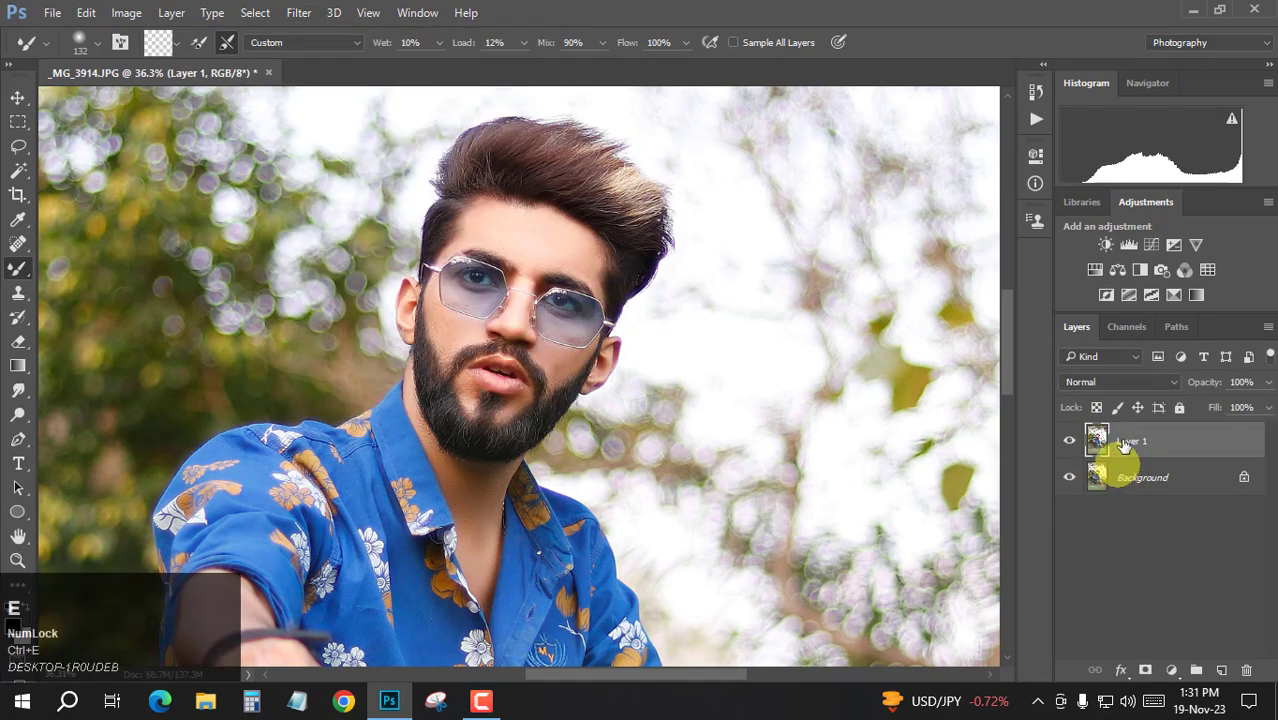
pyautogui.hotkey('ctrl', 'j')
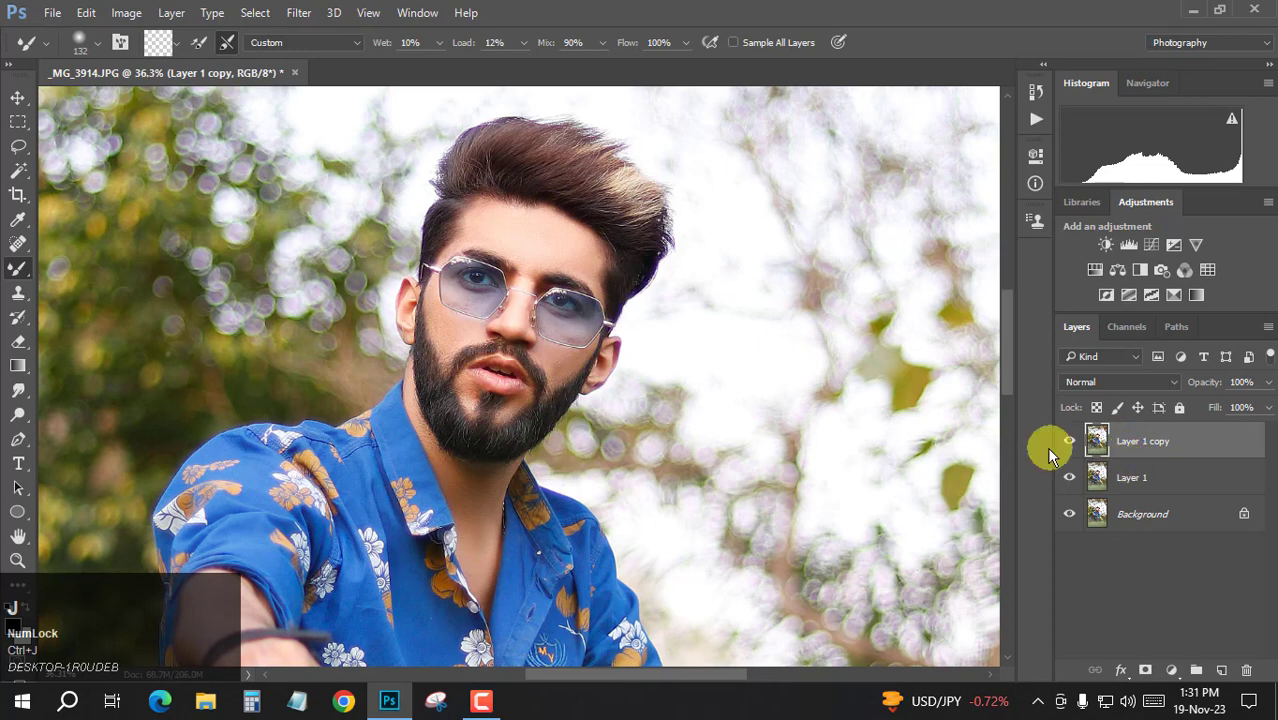
# Hide Layer 1 and the Background, and open the Liquify filter on Layer 1 copy with the Forward Warp tool
pyautogui.click(1069, 479)
pyautogui.click(1069, 513)
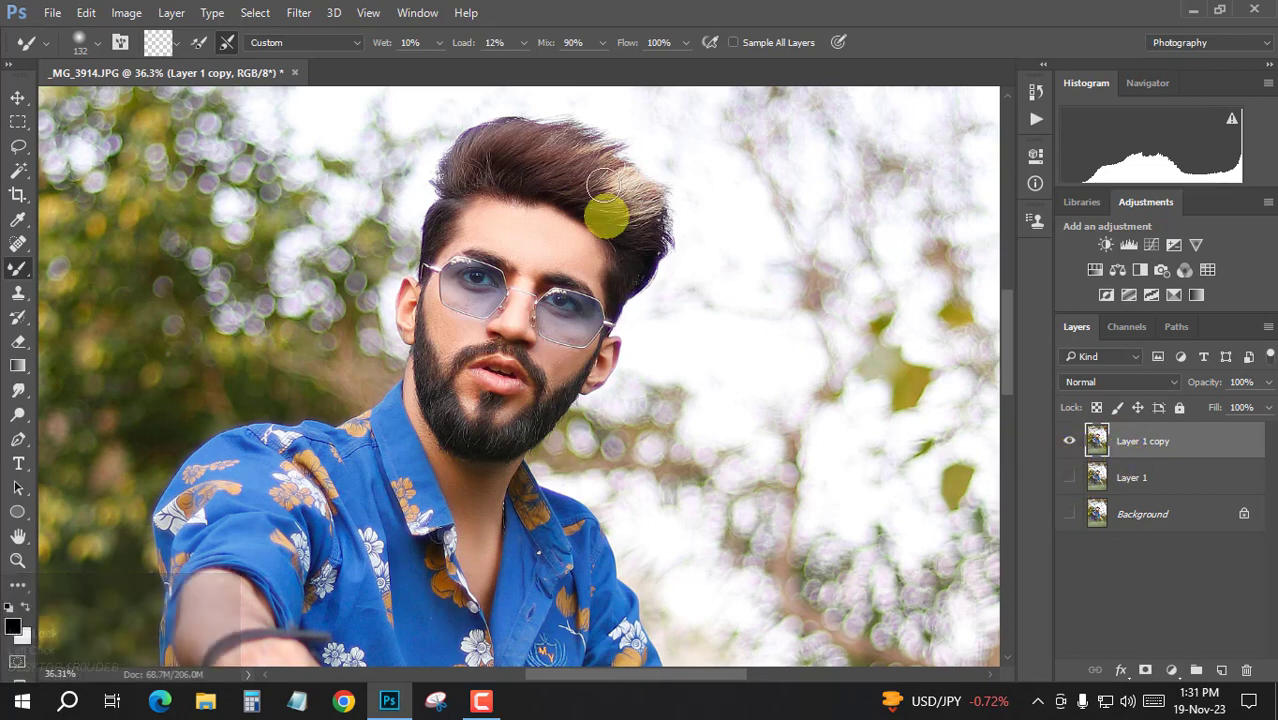
pyautogui.click(299, 13)
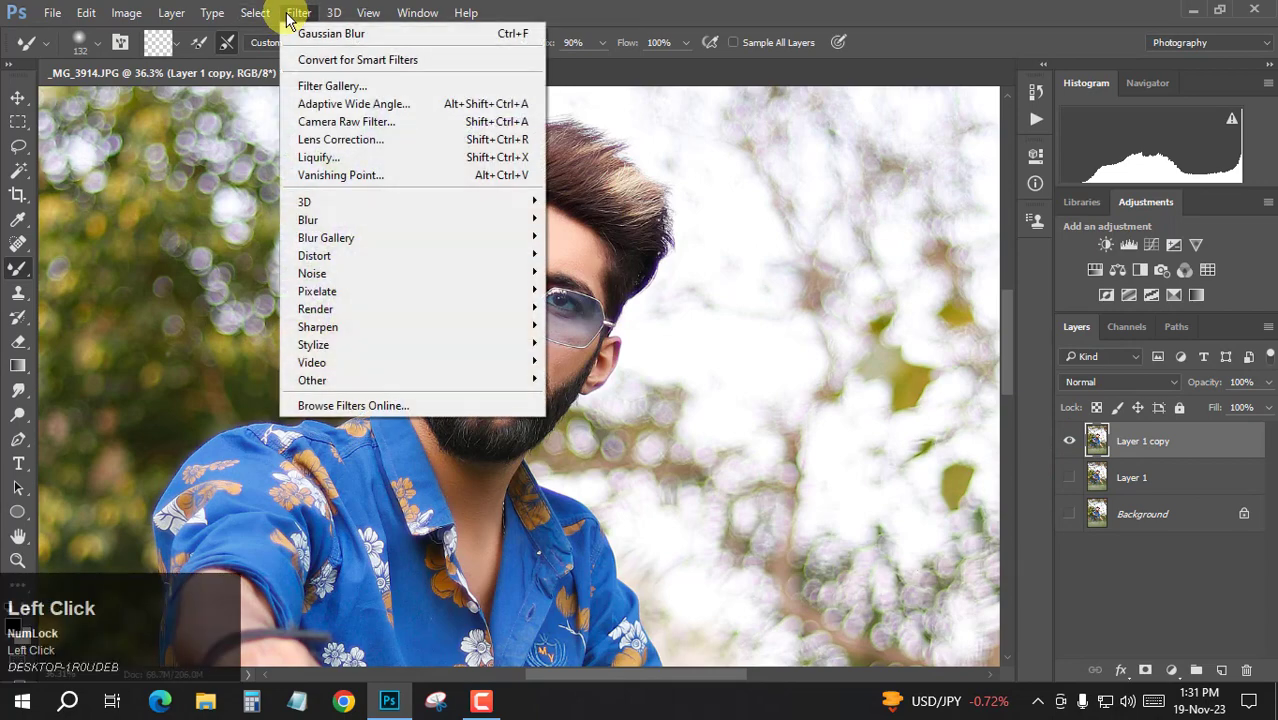
pyautogui.click(341, 158)
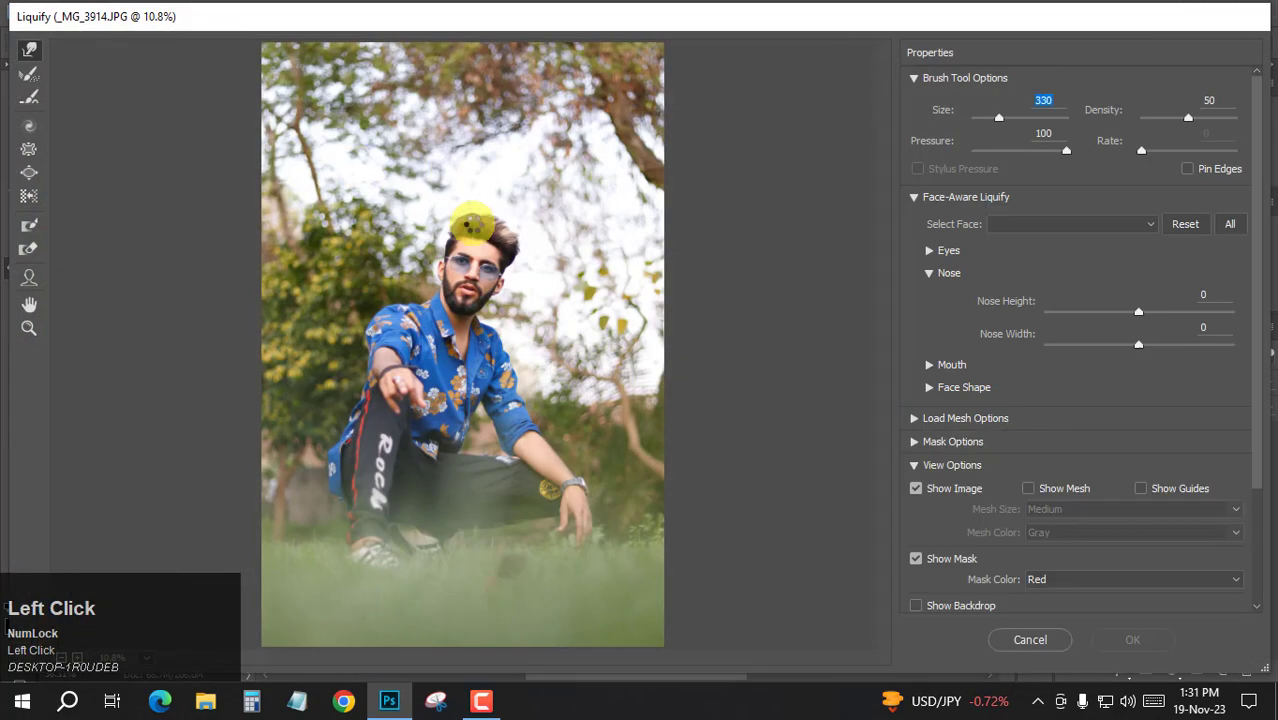
pyautogui.click(29, 50)
pyautogui.press('alt')
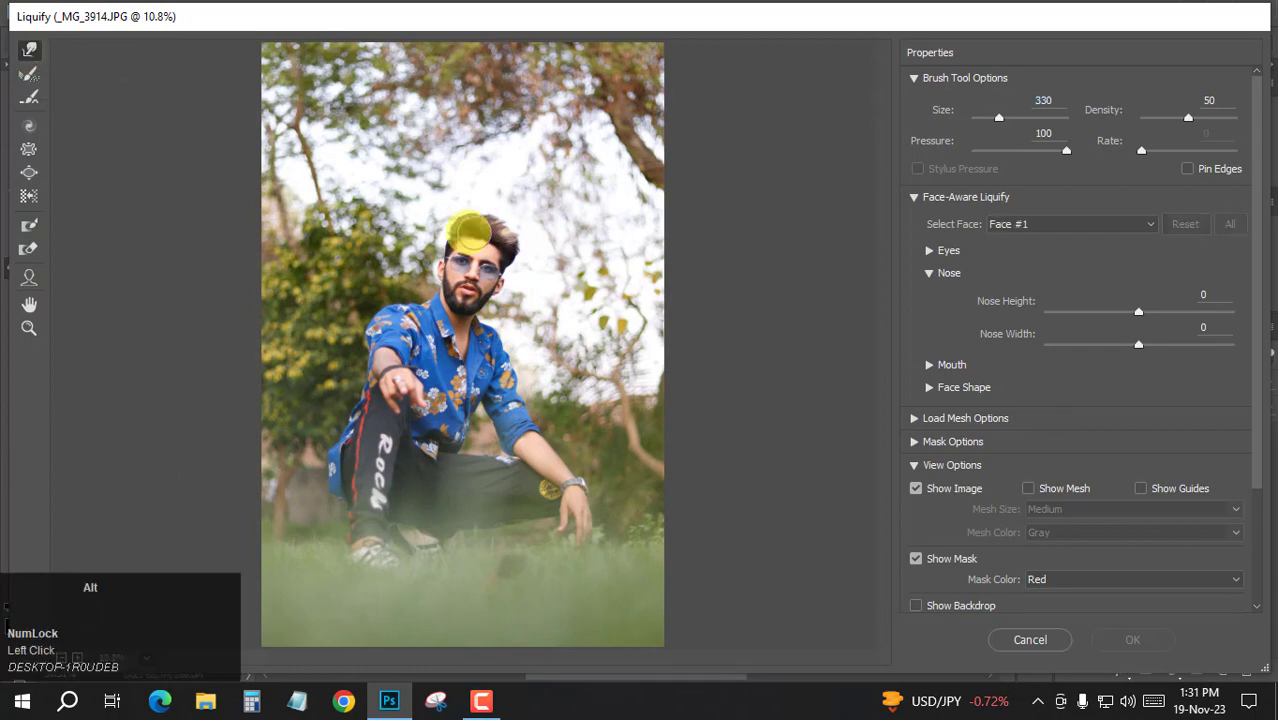
# Push the top of the man's hair upward for more volume with a Forward Warp brush of size 522
pyautogui.scroll(1, 470, 232)
pyautogui.scroll(3, 477, 140)
pyautogui.press('space')
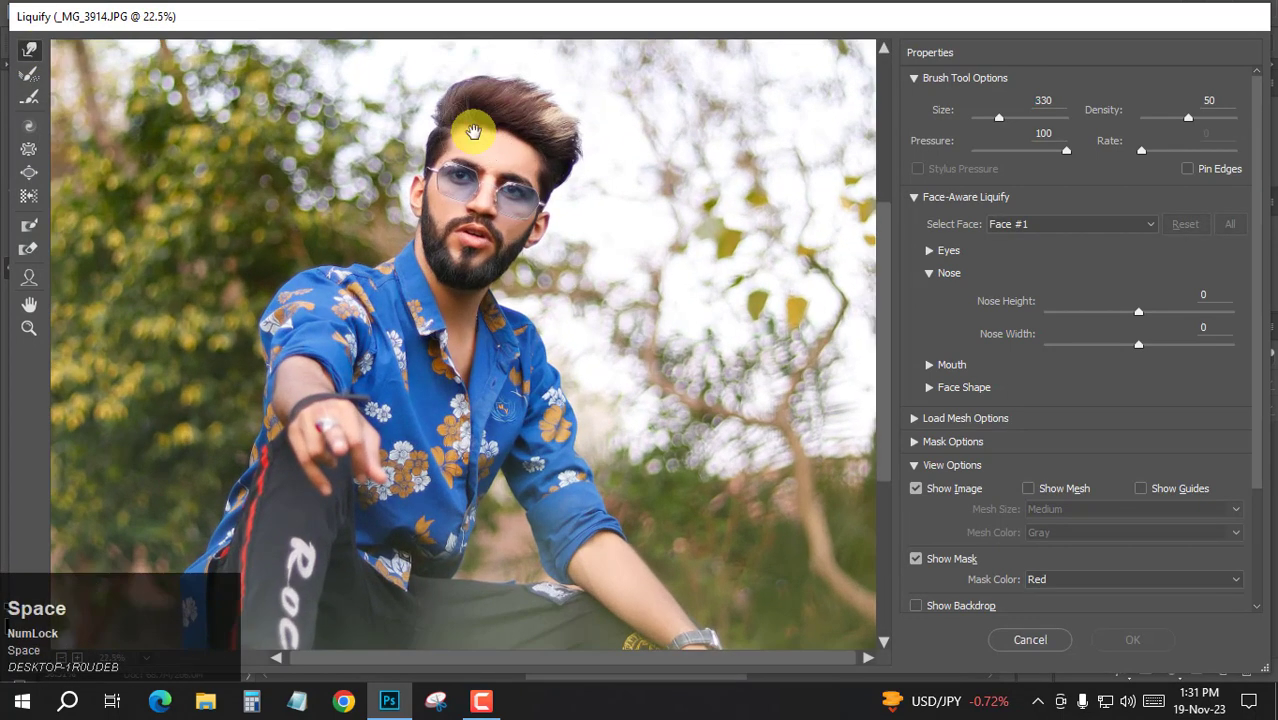
pyautogui.moveTo(474, 132); pyautogui.dragTo(465, 271)
pyautogui.scroll(1, 465, 255)
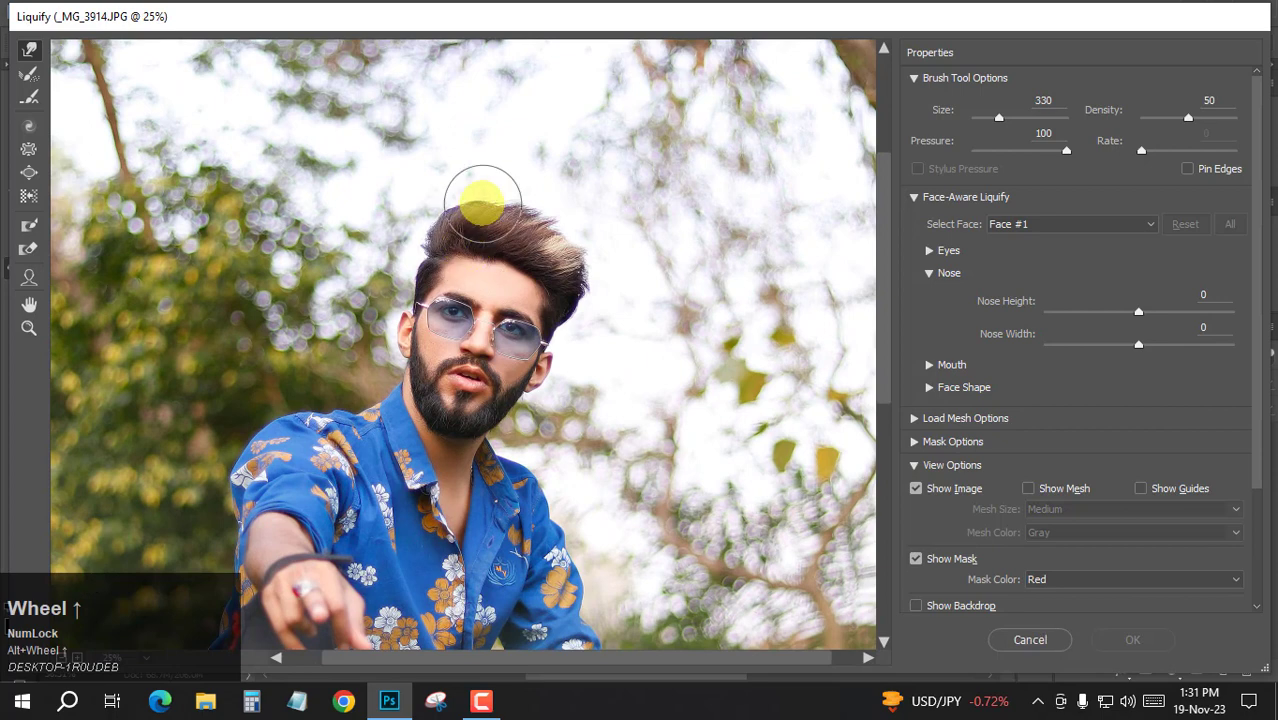
pyautogui.keyDown('alt'); pyautogui.rightClick(484, 200); pyautogui.keyUp('alt')
pyautogui.moveTo(478, 206)
pyautogui.mouseDown()
pyautogui.moveTo(525, 205)
pyautogui.moveTo(487, 181)
pyautogui.mouseUp()
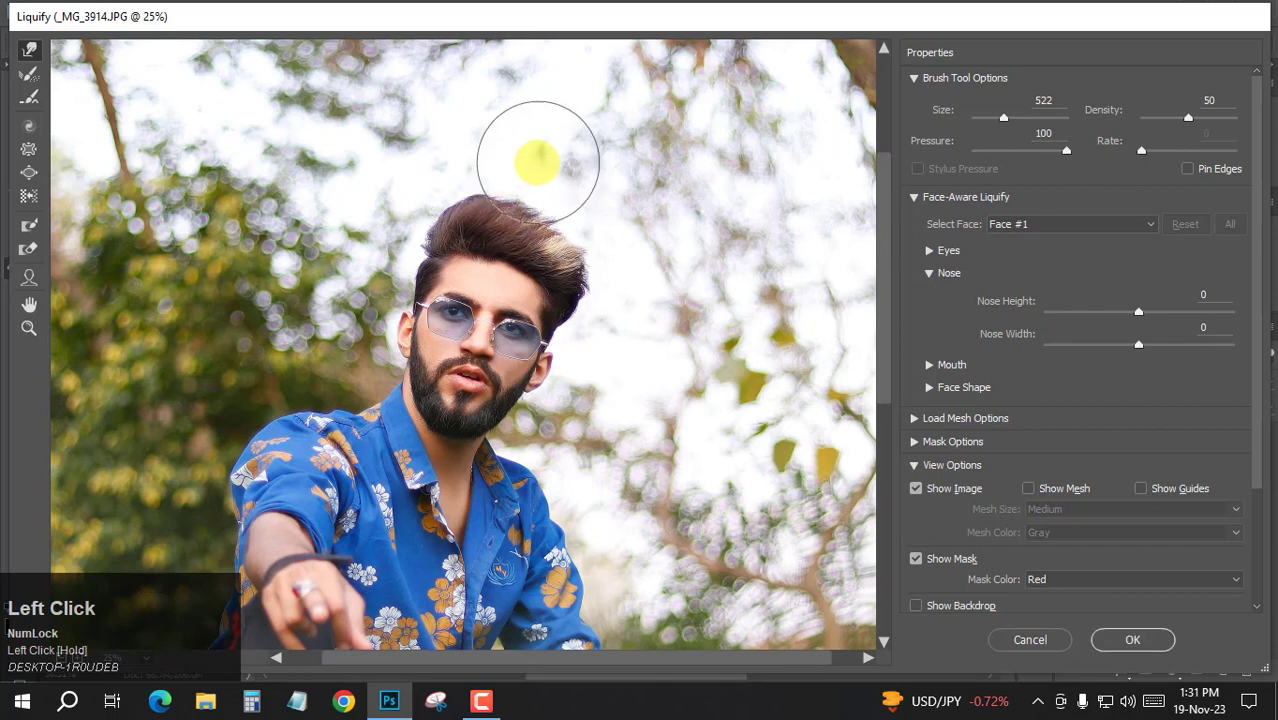
# Refine the raised hair outline with a Forward Warp brush of size 370 and apply the Liquify filter
pyautogui.keyDown('alt'); pyautogui.rightClick(513, 172); pyautogui.keyUp('alt')
pyautogui.moveTo(500, 182)
pyautogui.mouseDown()
pyautogui.moveTo(564, 191)
pyautogui.moveTo(601, 254)
pyautogui.moveTo(571, 254)
pyautogui.moveTo(583, 246)
pyautogui.moveTo(558, 234)
pyautogui.moveTo(558, 217)
pyautogui.moveTo(590, 236)
pyautogui.moveTo(615, 278)
pyautogui.moveTo(460, 209)
pyautogui.moveTo(443, 227)
pyautogui.moveTo(519, 200)
pyautogui.mouseUp()
pyautogui.scroll(-3, 519, 200)
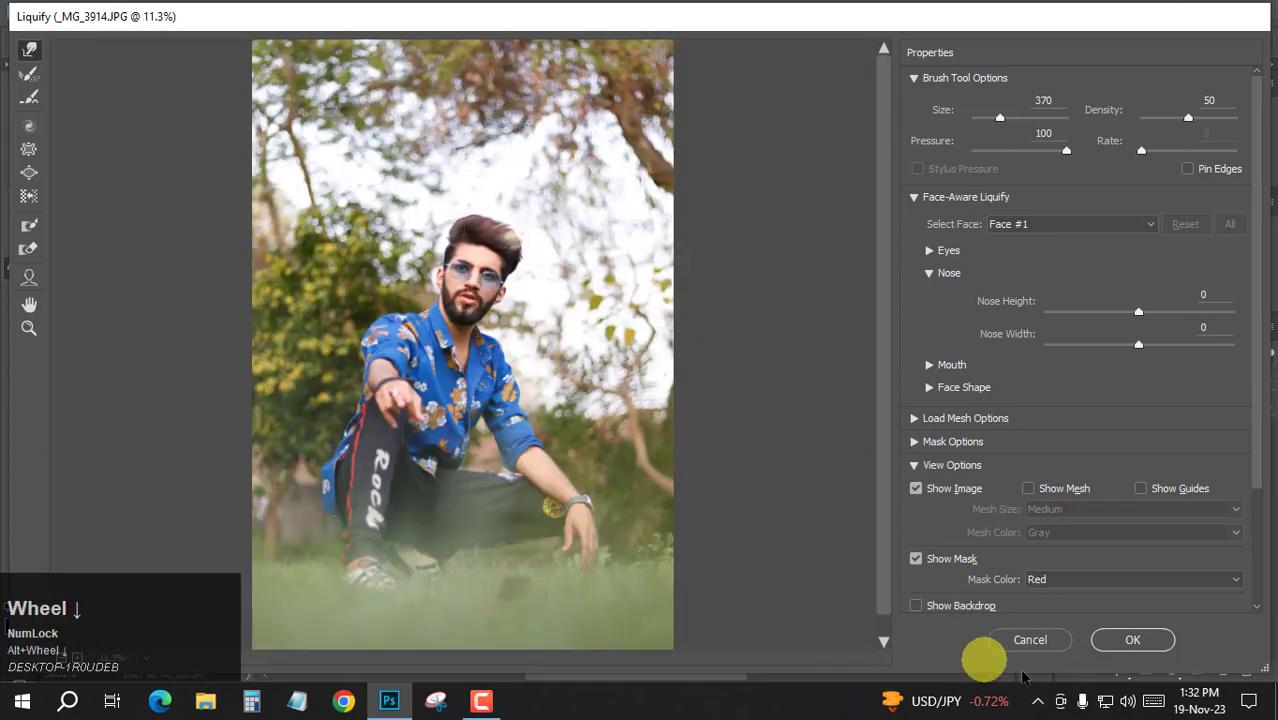
pyautogui.click(1130, 641)
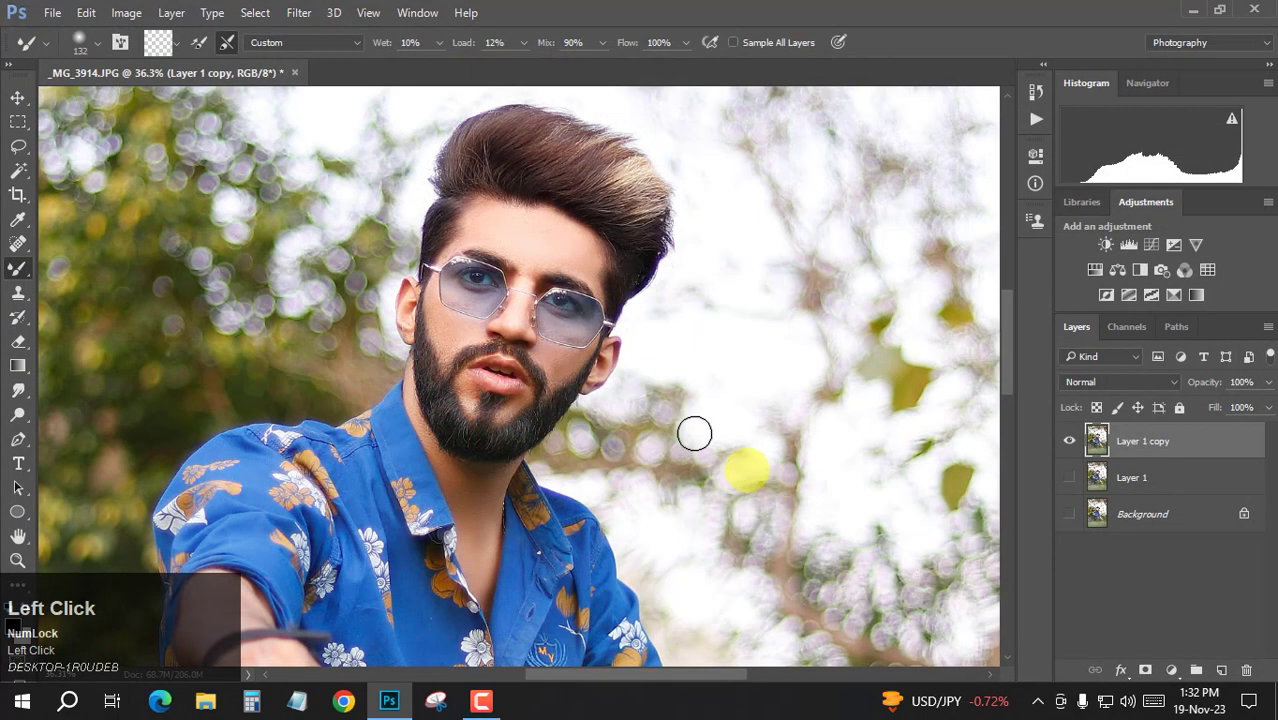
# Show Layer 1 again and toggle Layer 1 copy off and on to compare the hair before and after Liquify
pyautogui.scroll(-1, 697, 415)
pyautogui.keyDown('alt'); pyautogui.scroll(-1, 784, 400); pyautogui.keyUp('alt')
pyautogui.click(1070, 479)
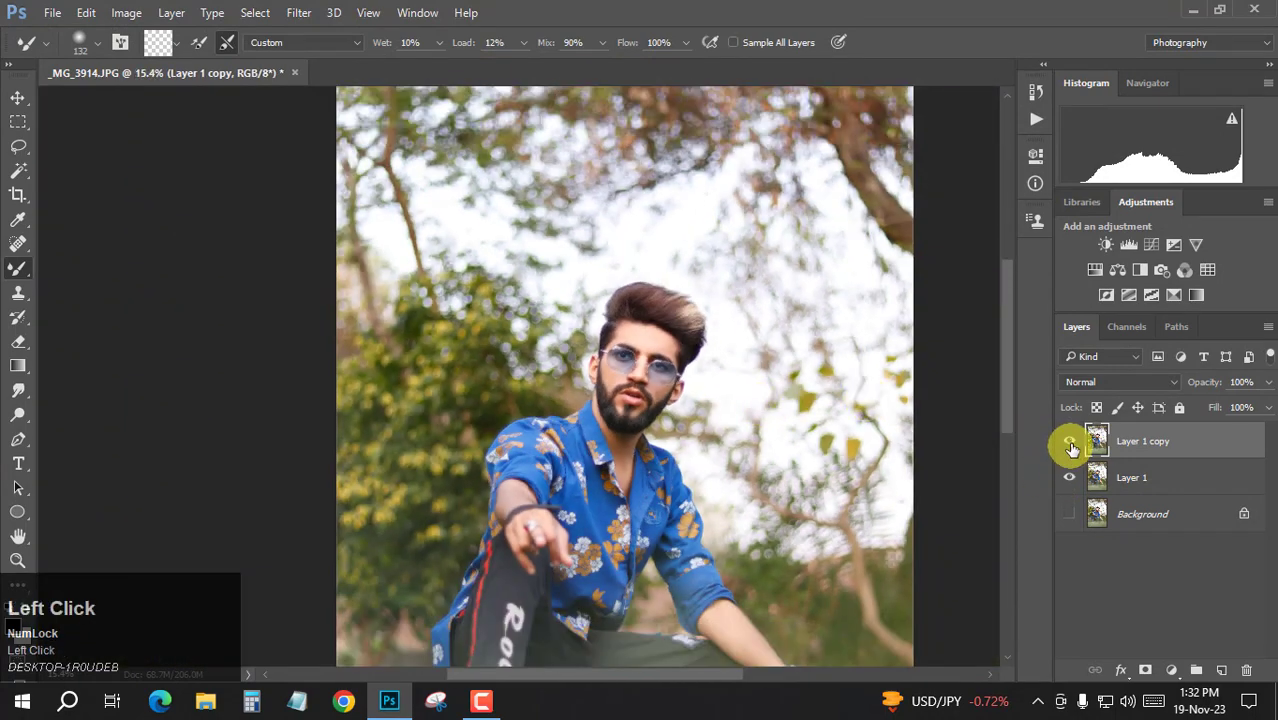
pyautogui.click(1066, 442)
pyautogui.click(1066, 442)
pyautogui.keyDown('alt'); pyautogui.scroll(-2, 781, 398); pyautogui.keyUp('alt')
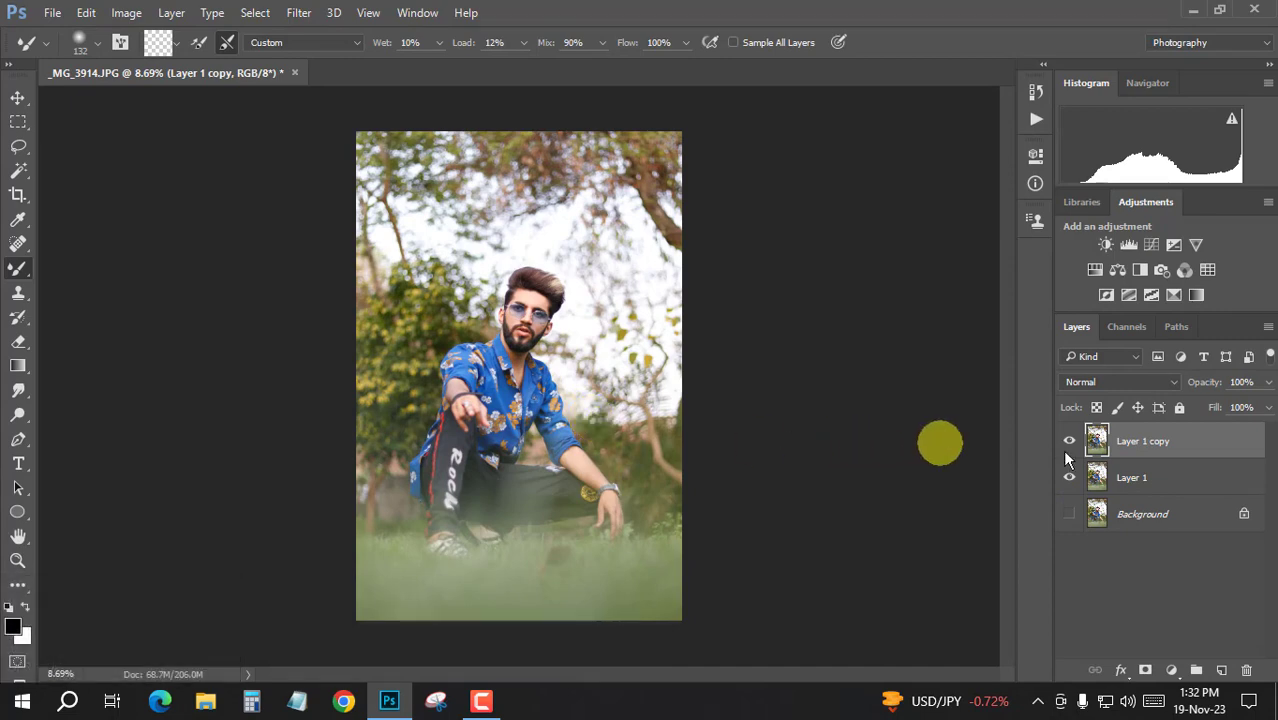
# Merge Layer 1 copy down into Layer 1 and make the Background layer visible again
pyautogui.press('ctrl')
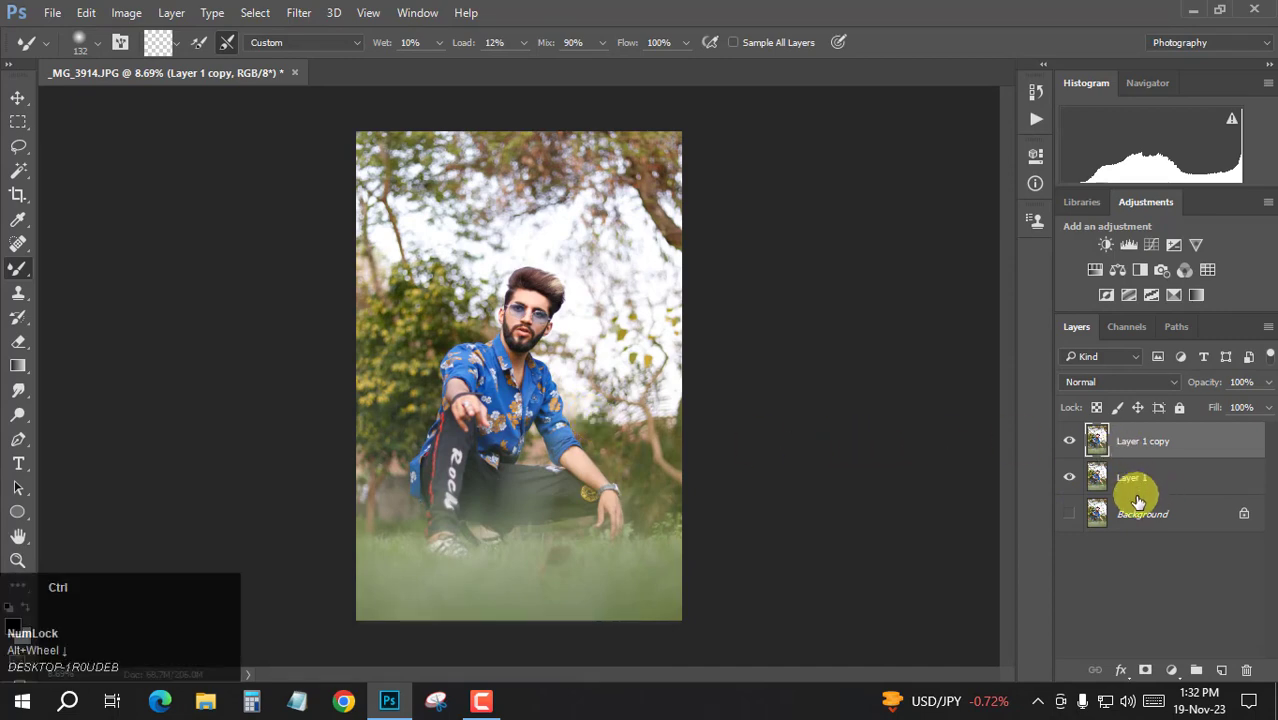
pyautogui.hotkey('ctrl', 'e')
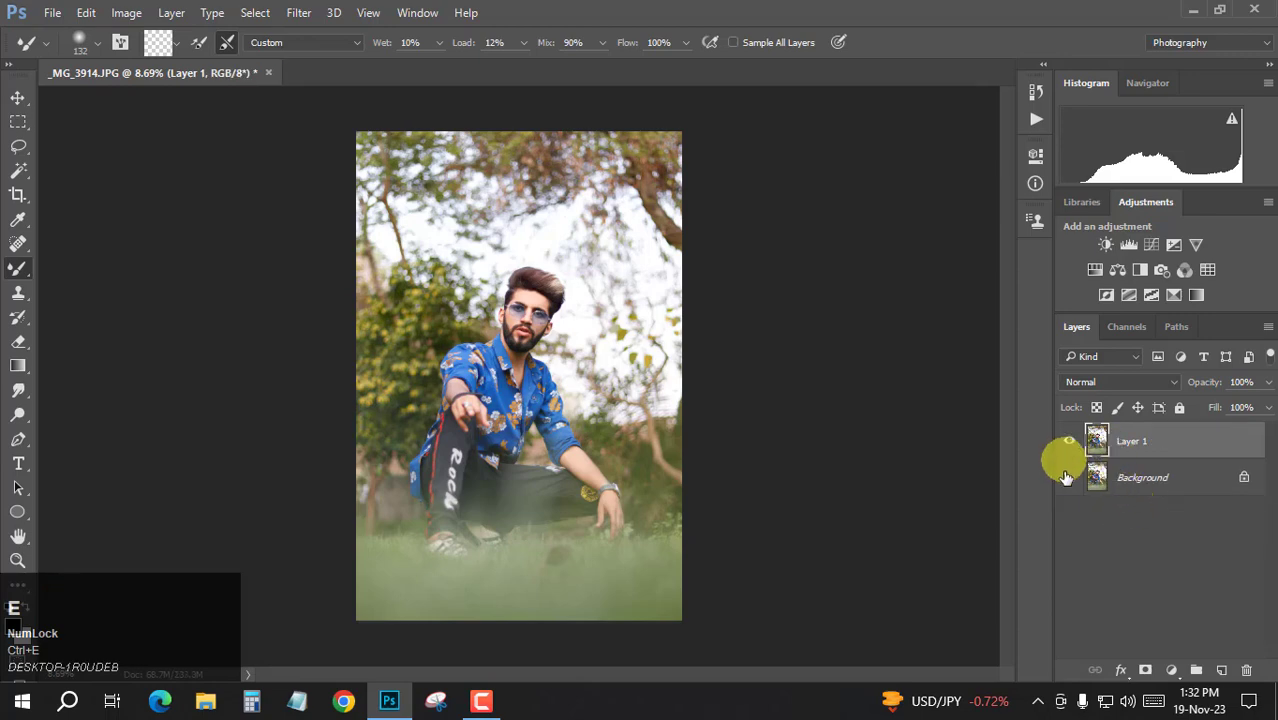
pyautogui.click(1069, 477)
# Duplicate Layer 1 and open the Camera Raw Filter's Basic adjustments on the copy
pyautogui.hotkey('ctrl', 'j')
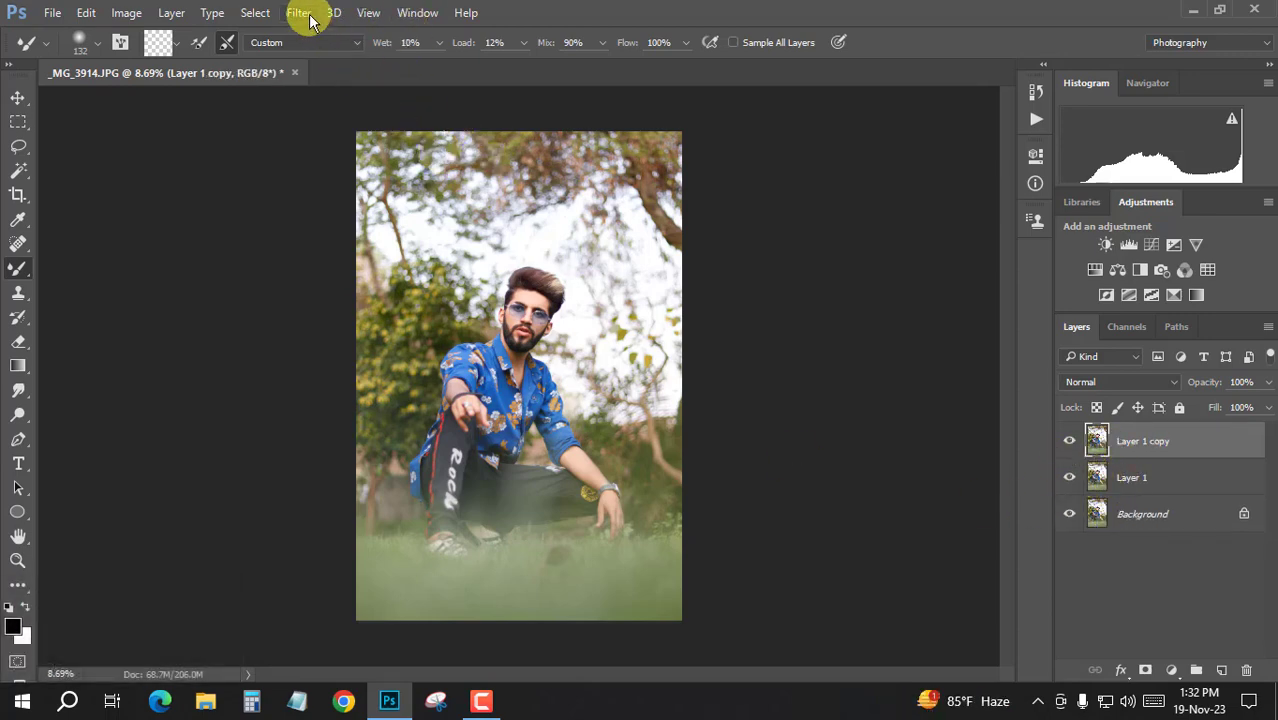
pyautogui.hotkey('ctrl', 'shift', 'a')
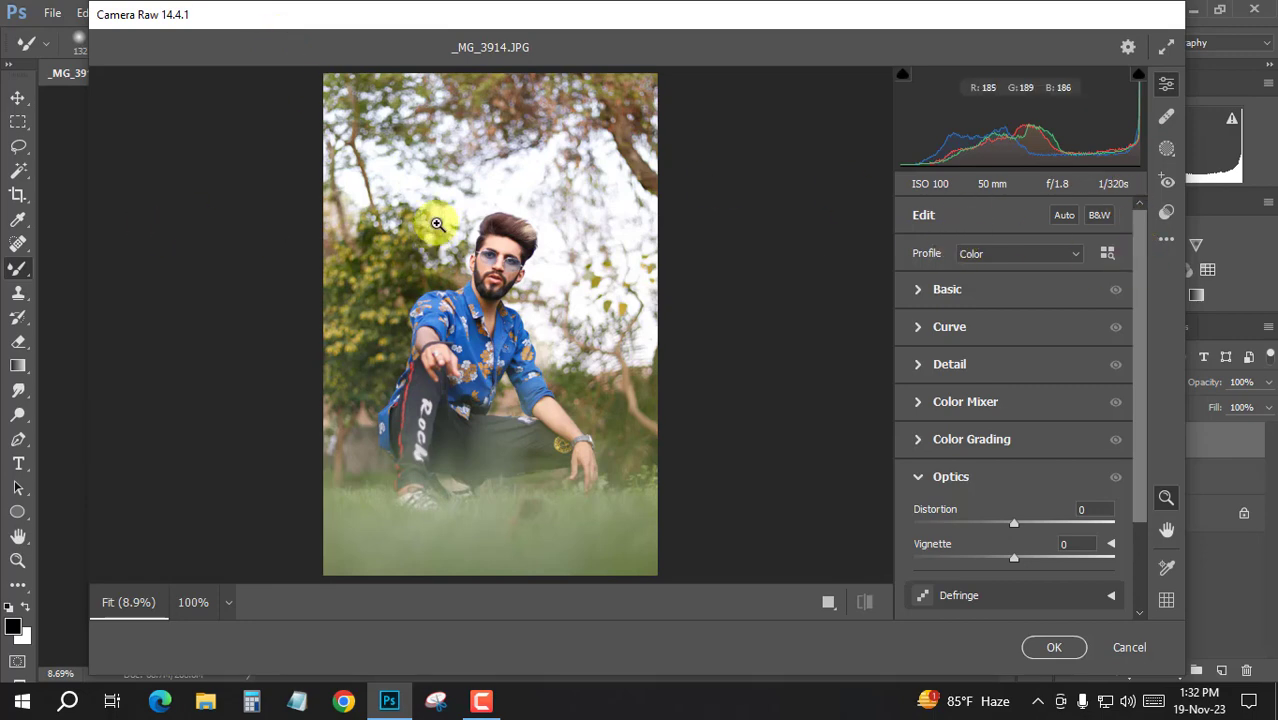
pyautogui.click(918, 288)
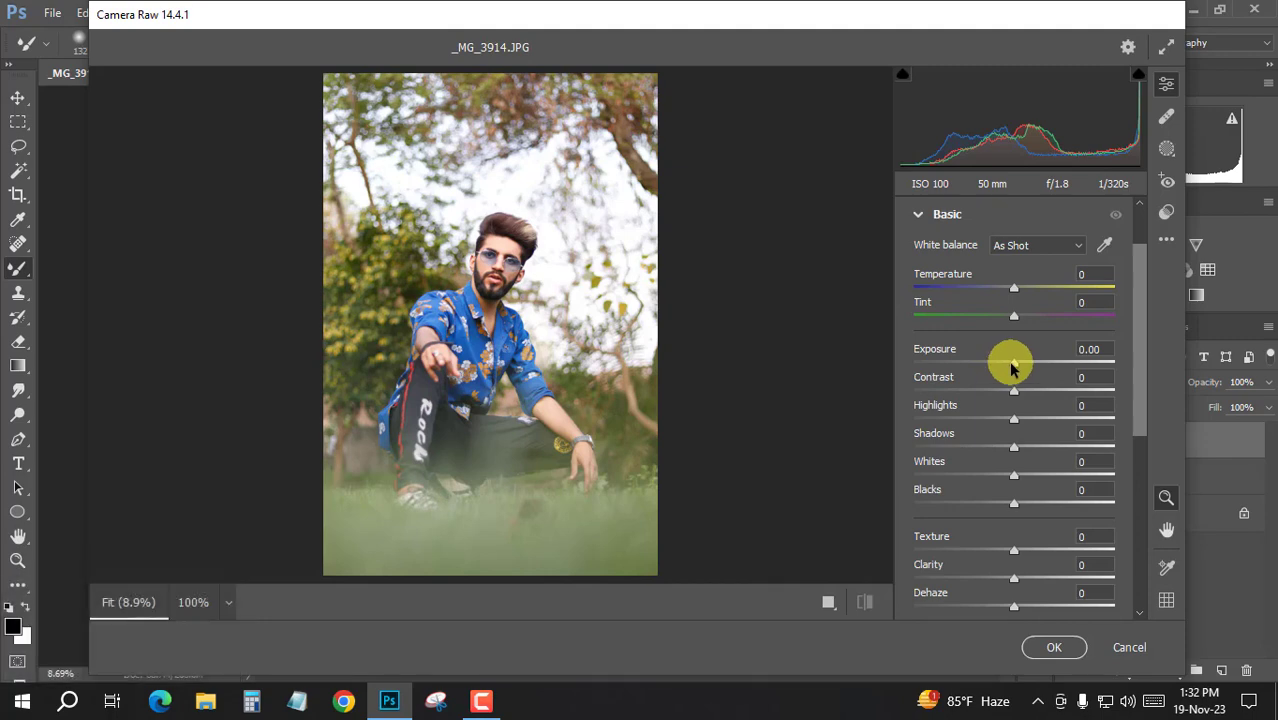
# Adjust the Camera Raw tones to Highlights -75, Shadows +25, Whites +8 and Blacks -23
pyautogui.moveTo(978, 417); pyautogui.dragTo(938, 423)
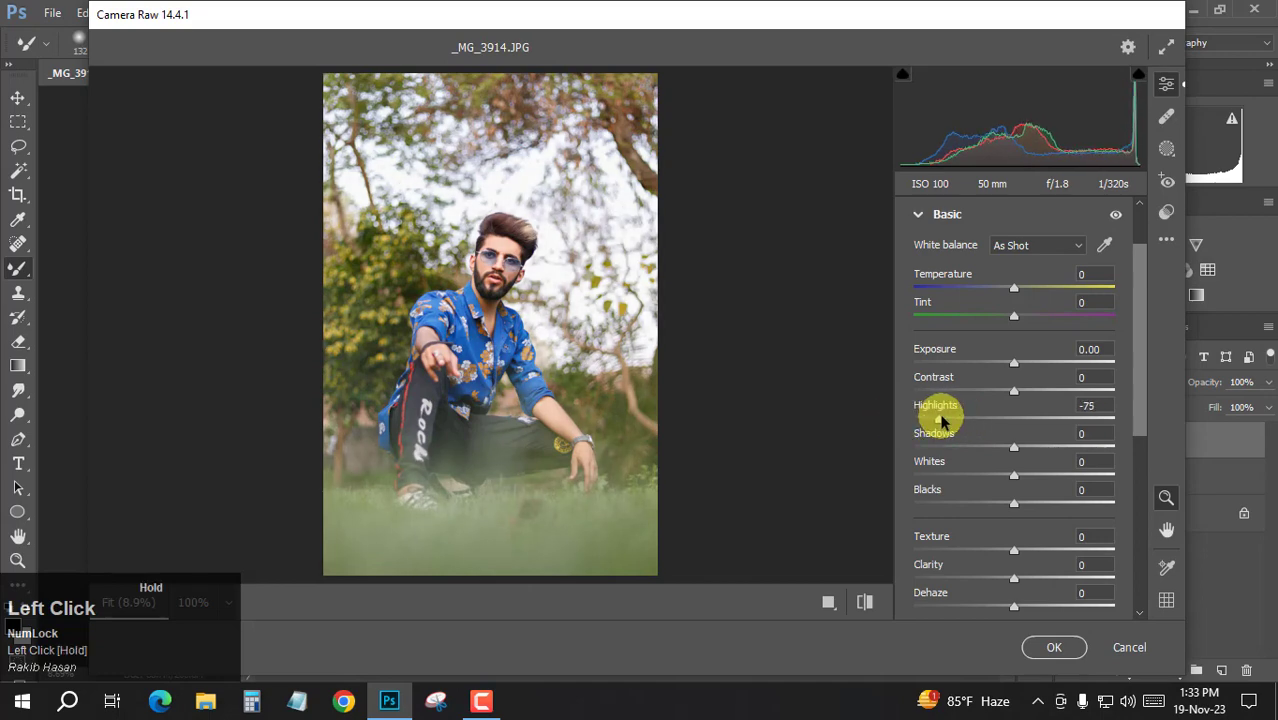
pyautogui.click(1022, 449)
pyautogui.moveTo(1030, 449); pyautogui.dragTo(1040, 453)
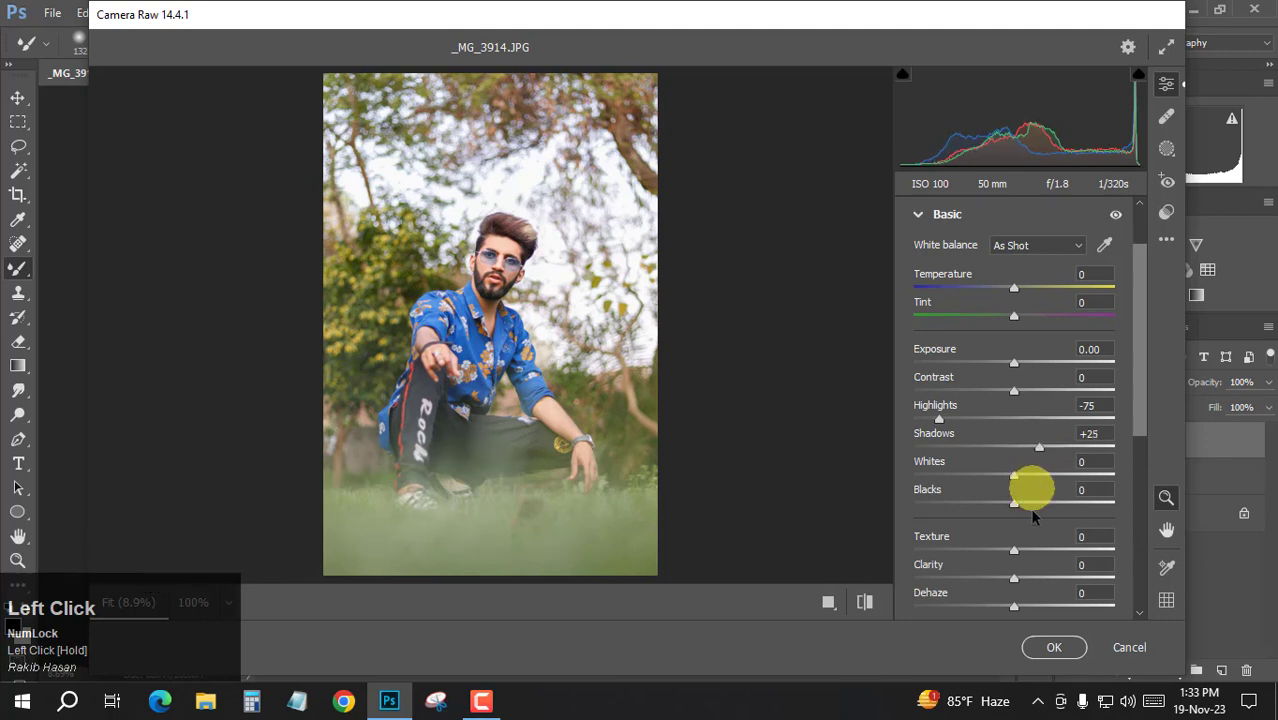
pyautogui.click(1018, 476)
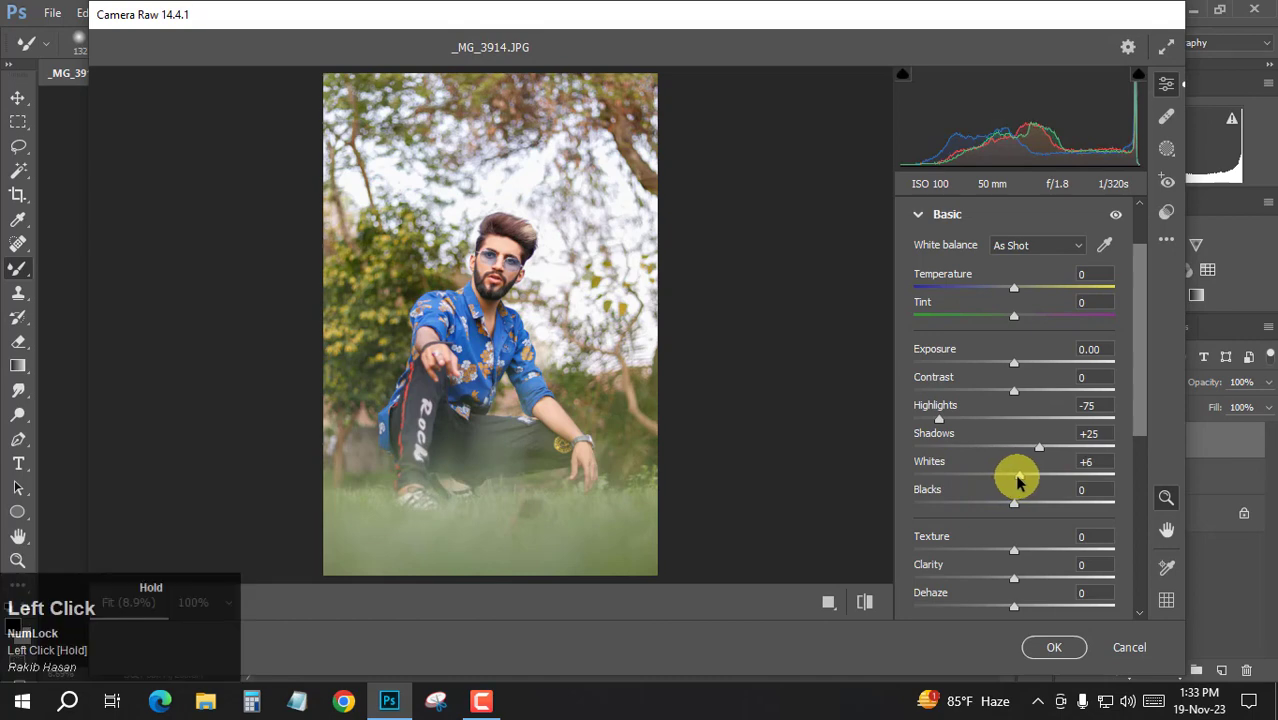
pyautogui.moveTo(1013, 505); pyautogui.dragTo(1006, 510)
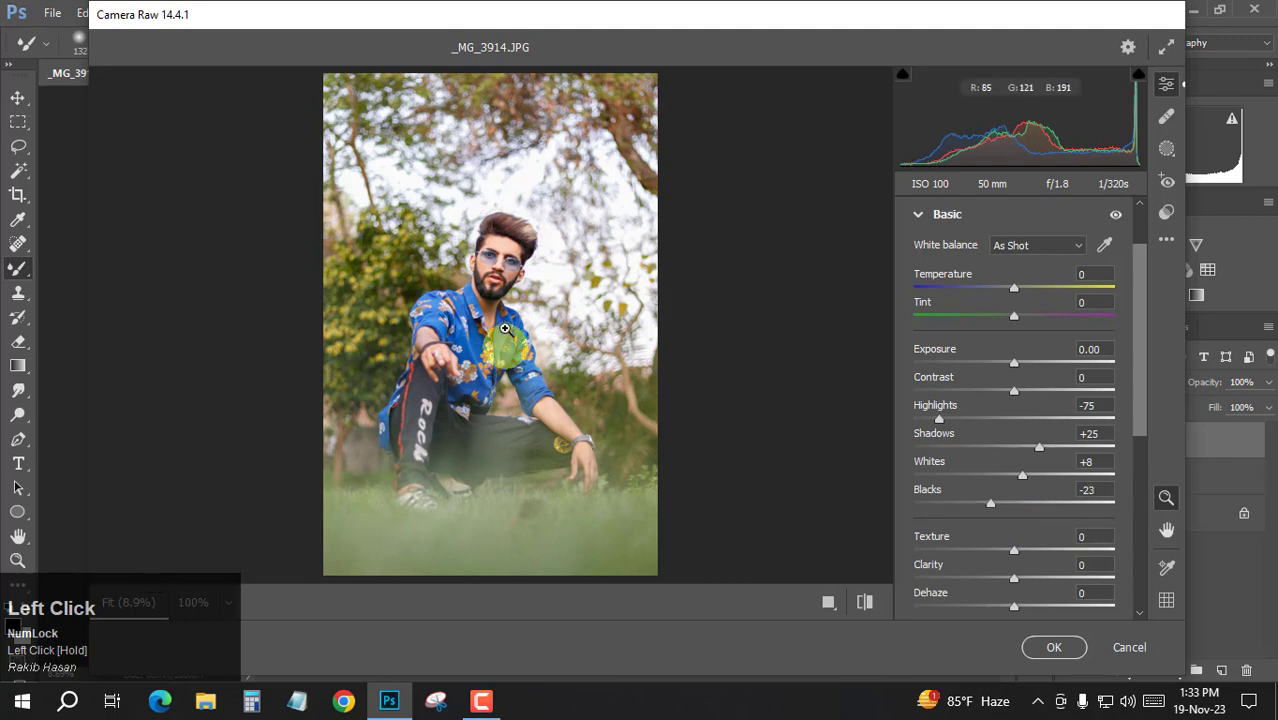
# Examine the tonal adjustments around the face and shirt up close in the Camera Raw preview
pyautogui.click(479, 284)
pyautogui.click(479, 284)
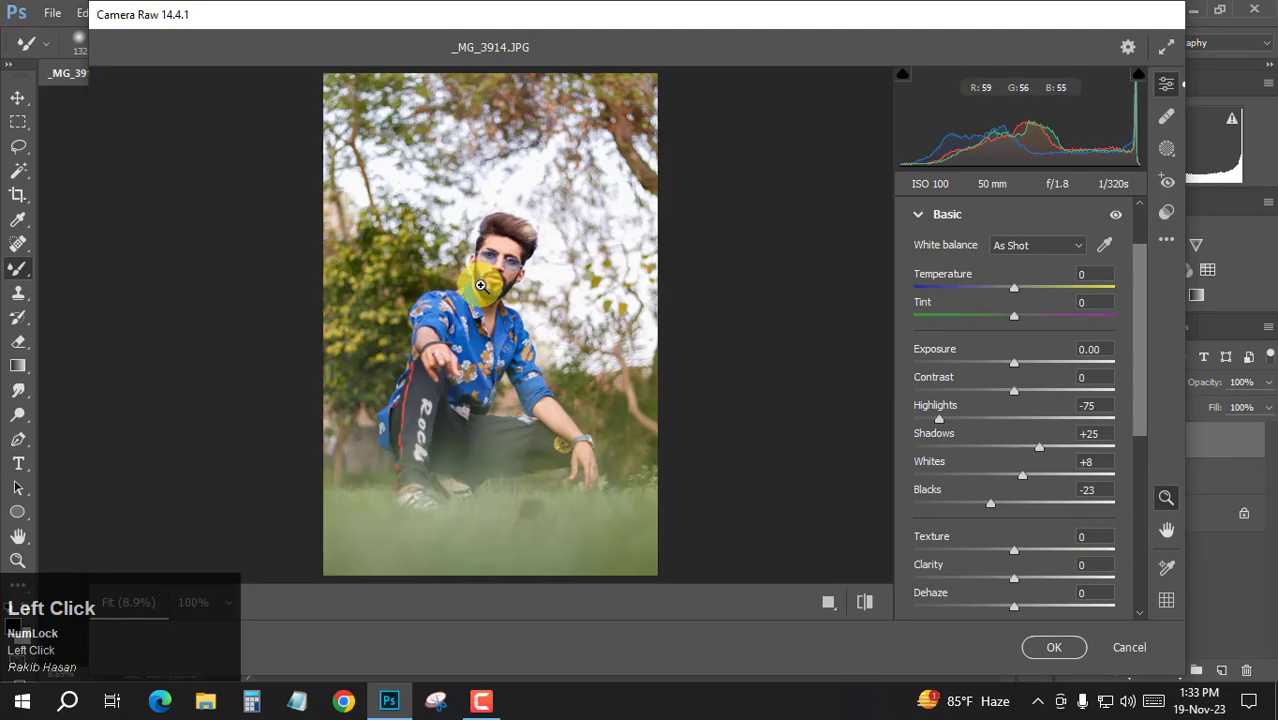
pyautogui.keyDown('alt'); pyautogui.scroll(4, 480, 286); pyautogui.keyUp('alt')
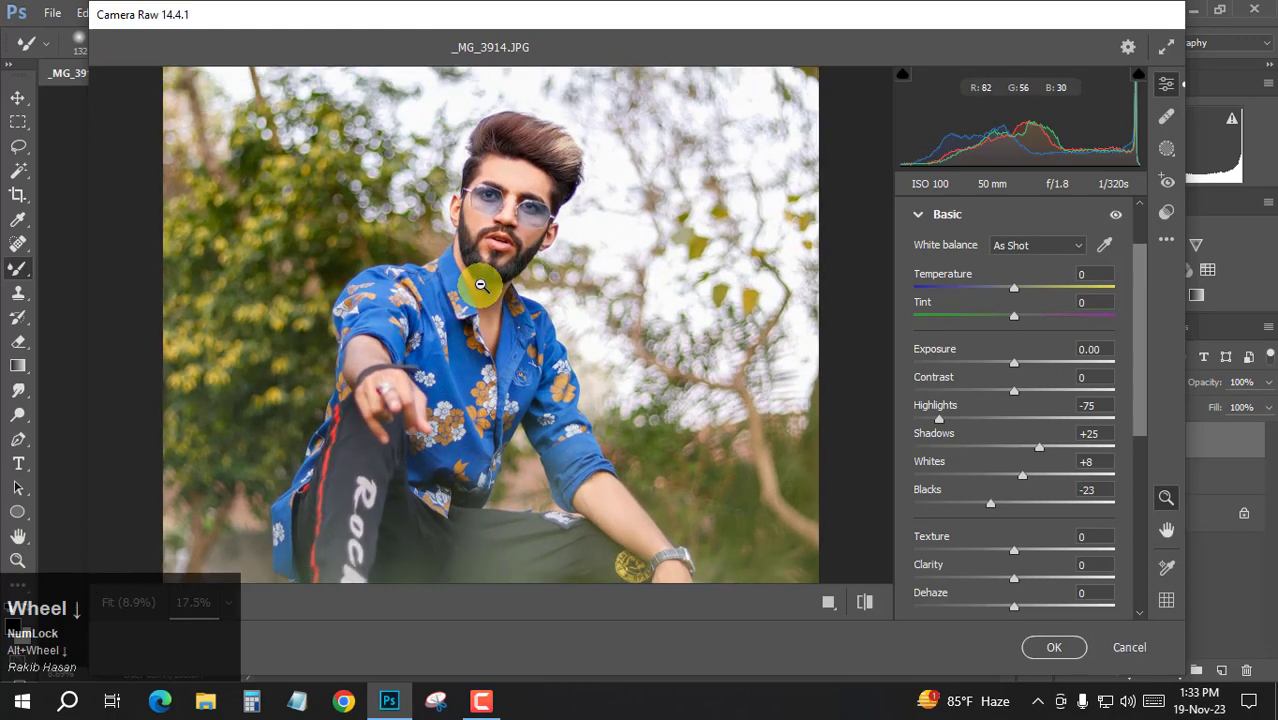
pyautogui.click(479, 259)
pyautogui.click(479, 259)
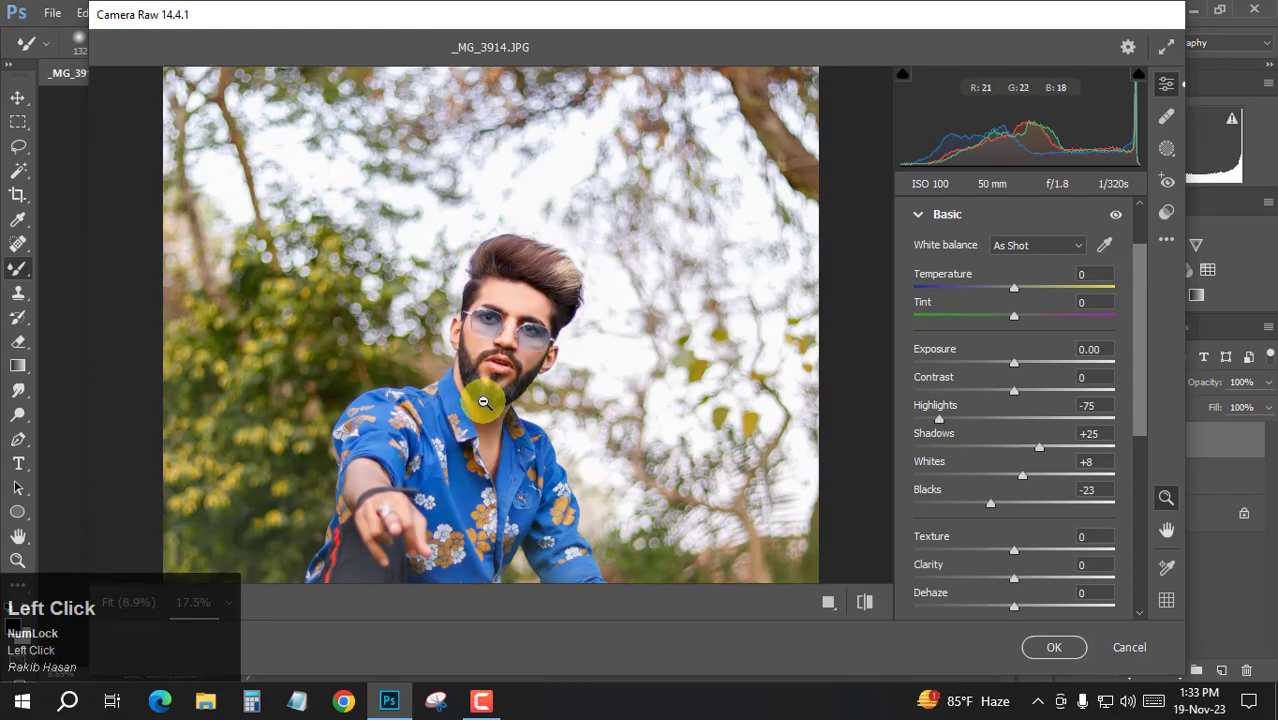
pyautogui.click(485, 399)
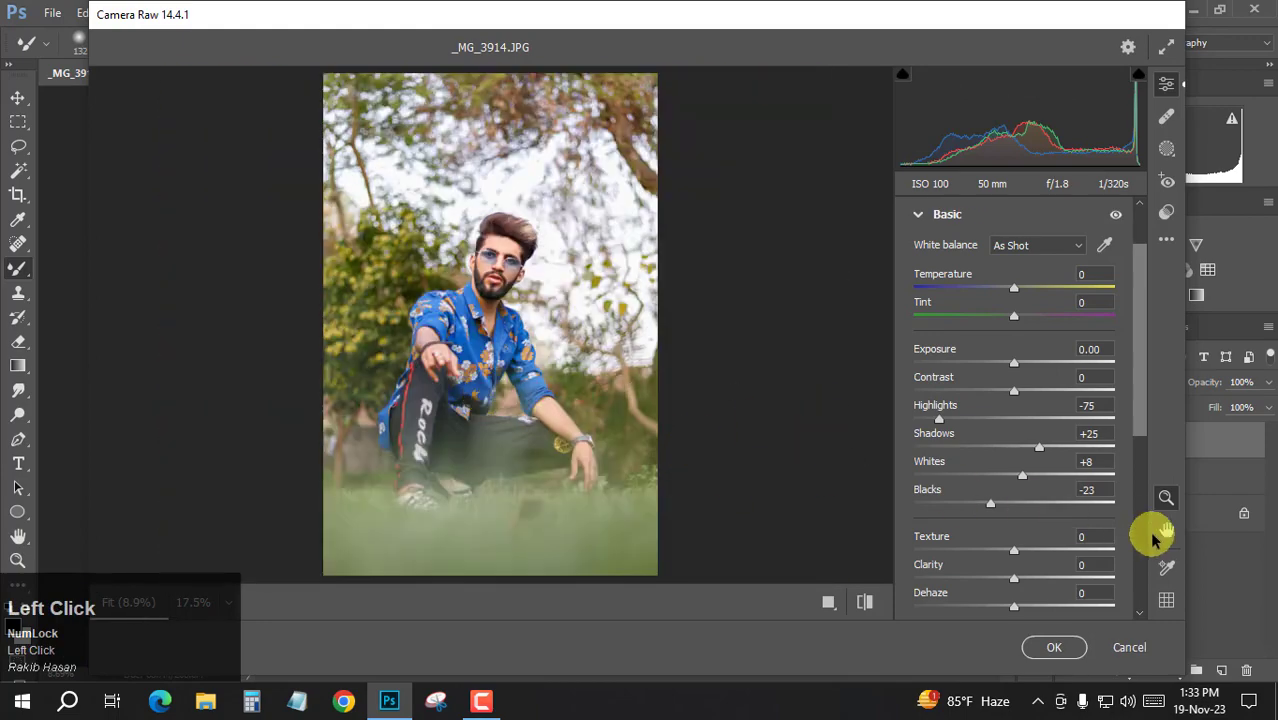
# In the Color Mixer, set the orange Saturation to -14 and Luminance to +14 to brighten the skin
pyautogui.scroll(-5, 1050, 479)
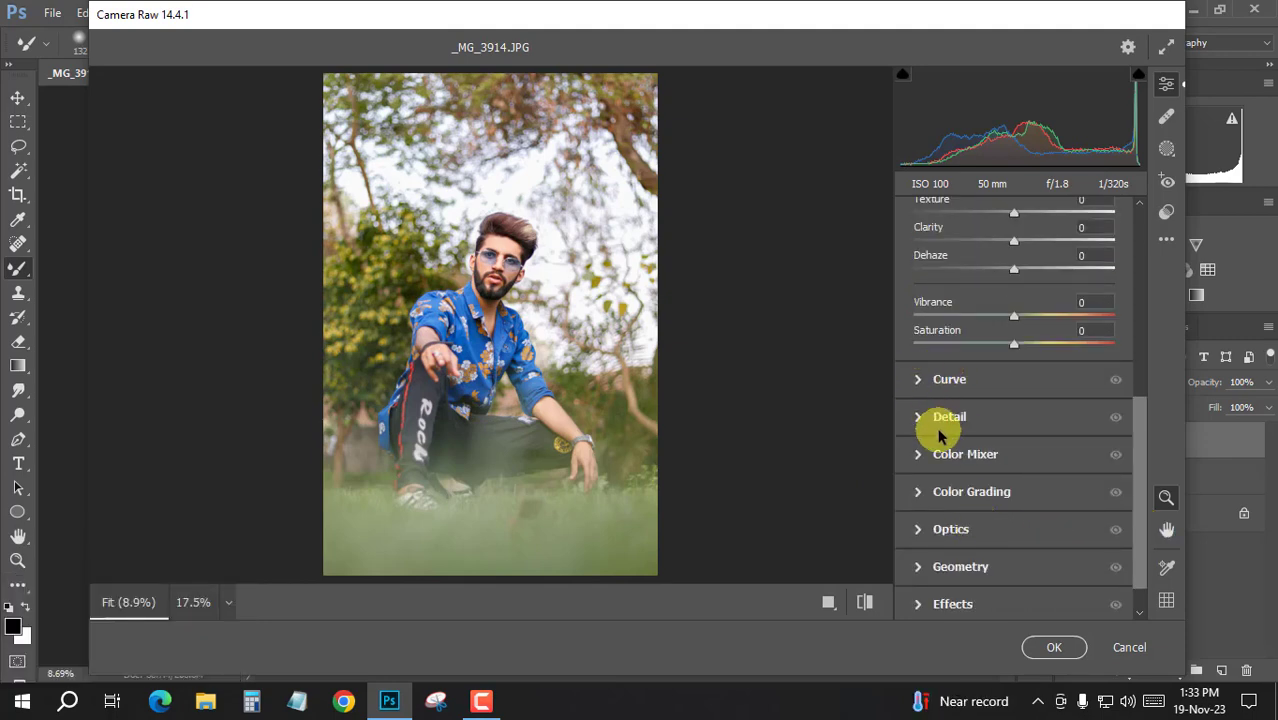
pyautogui.click(920, 454)
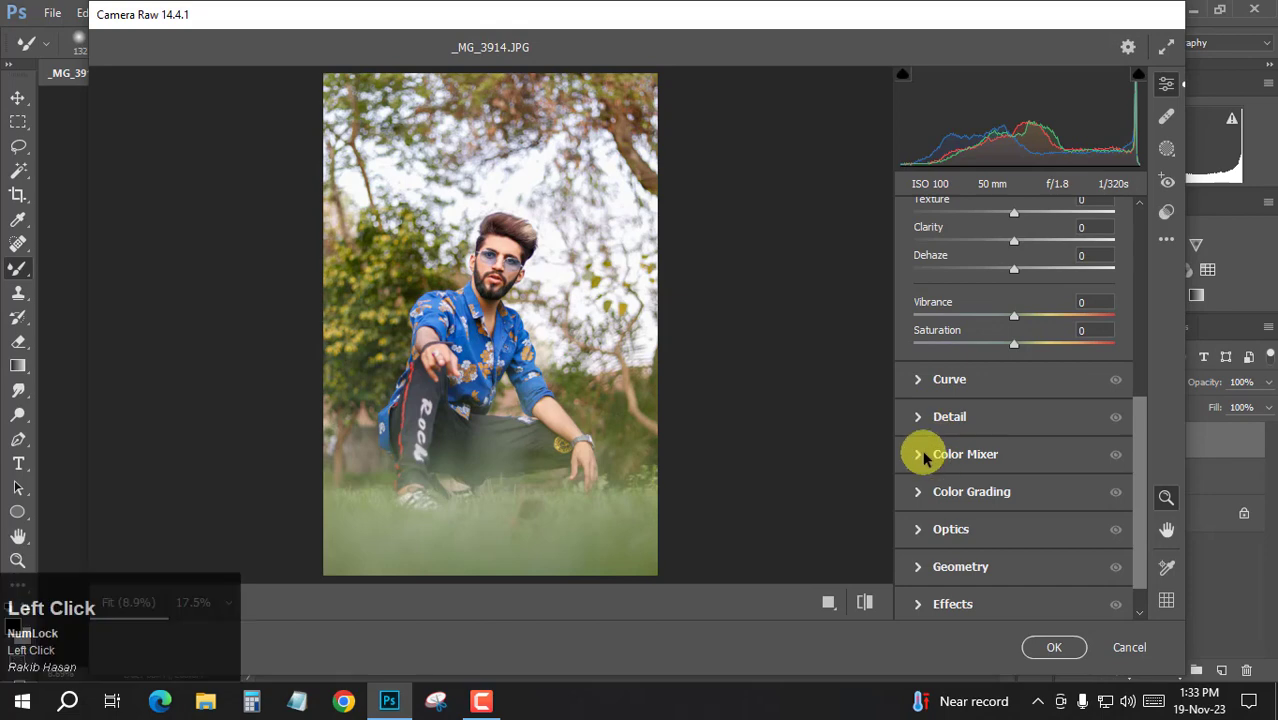
pyautogui.scroll(-2, 1050, 472)
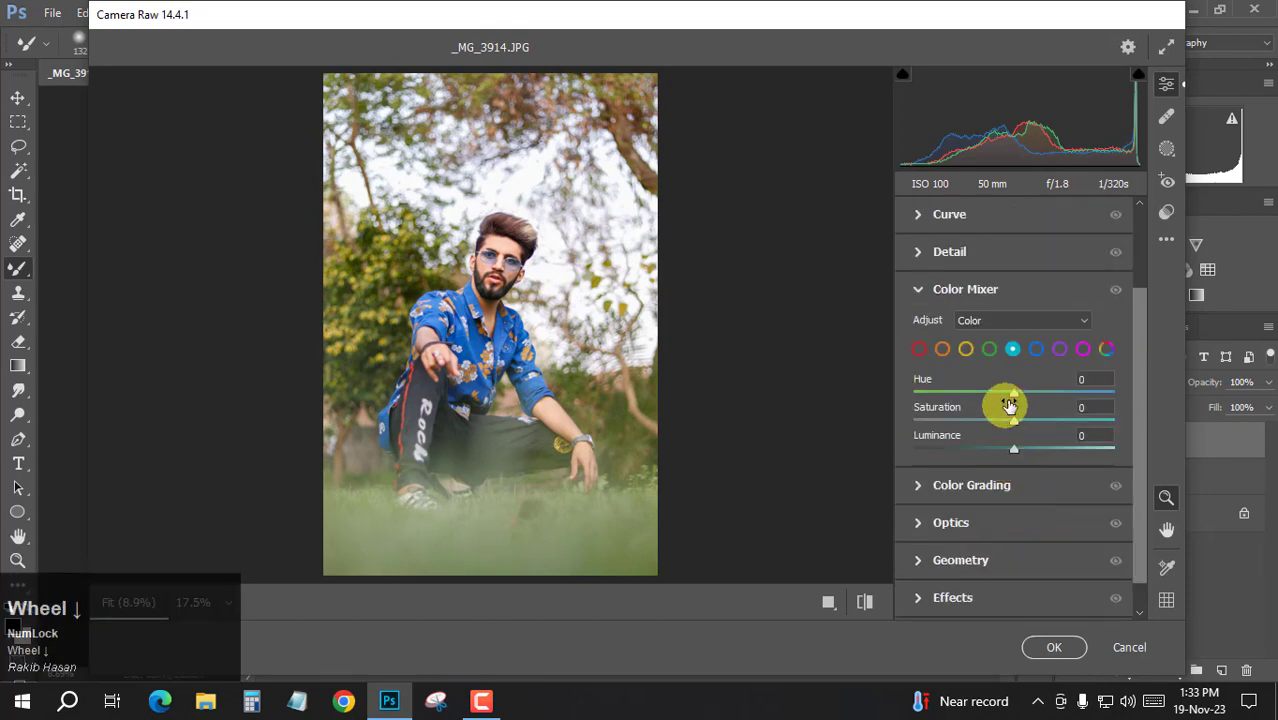
pyautogui.click(942, 348)
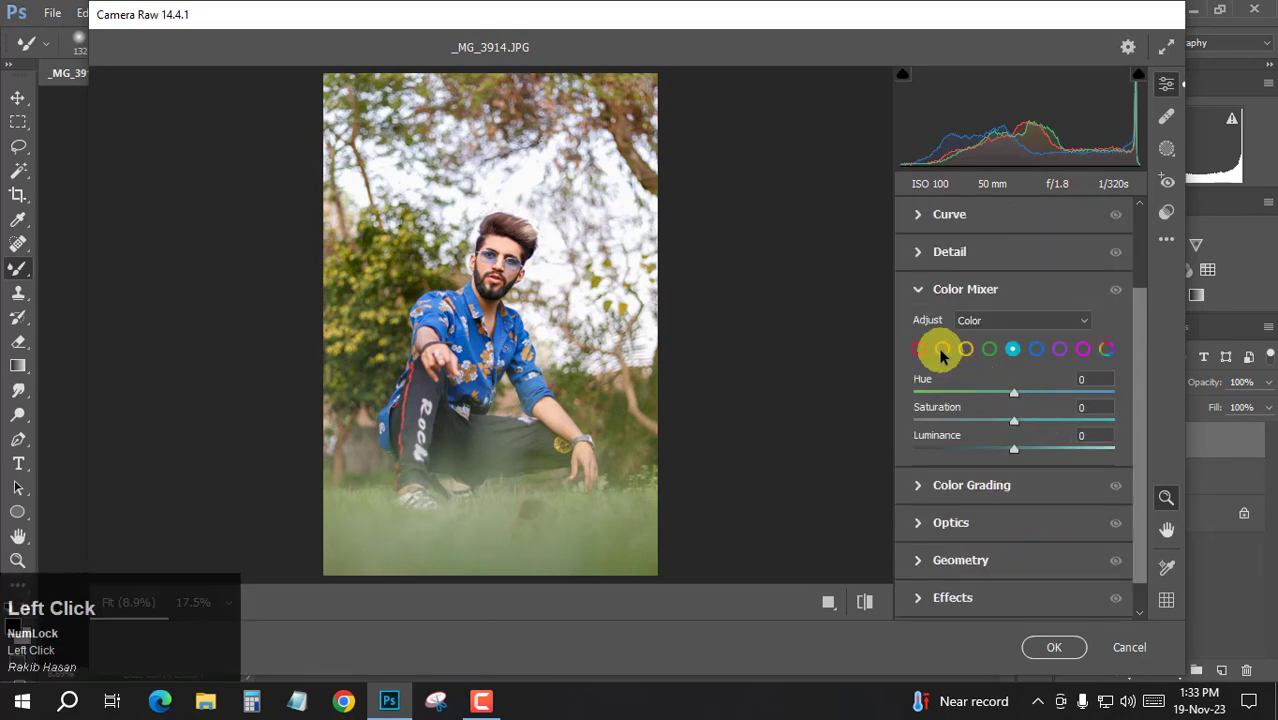
pyautogui.click(485, 276)
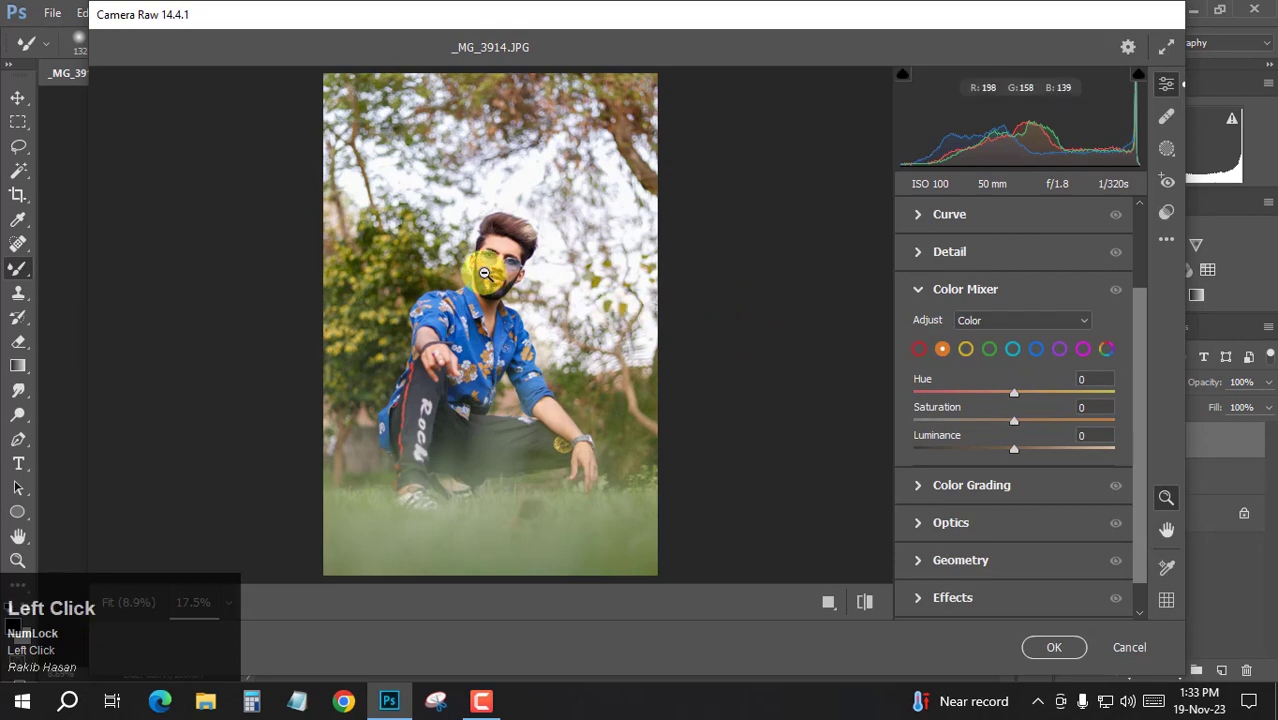
pyautogui.click(1016, 424)
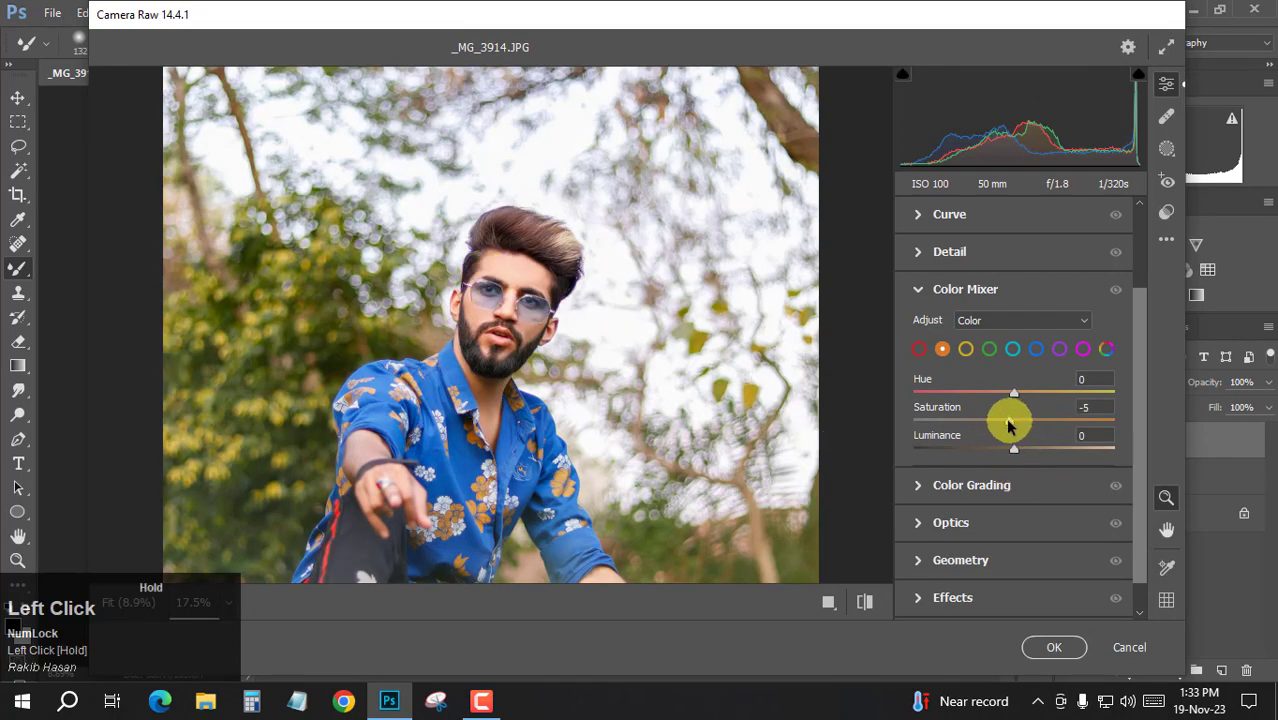
pyautogui.moveTo(1008, 425); pyautogui.dragTo(990, 427)
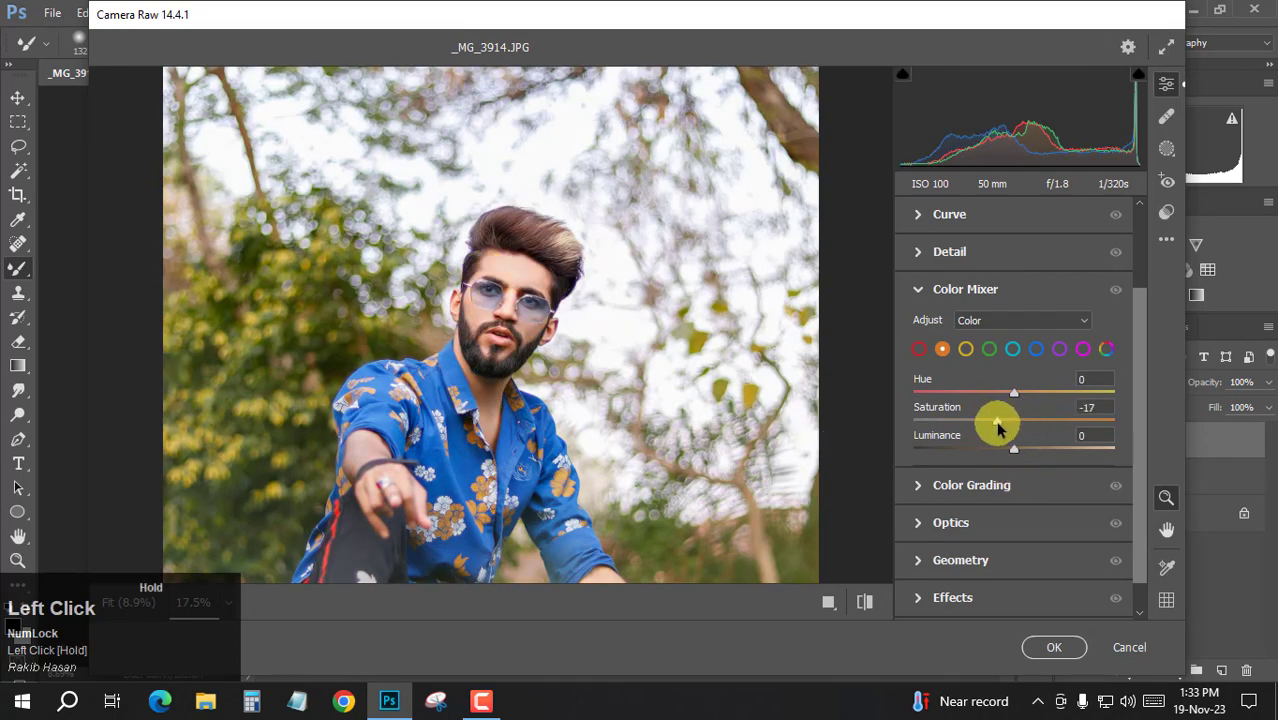
pyautogui.click(1014, 452)
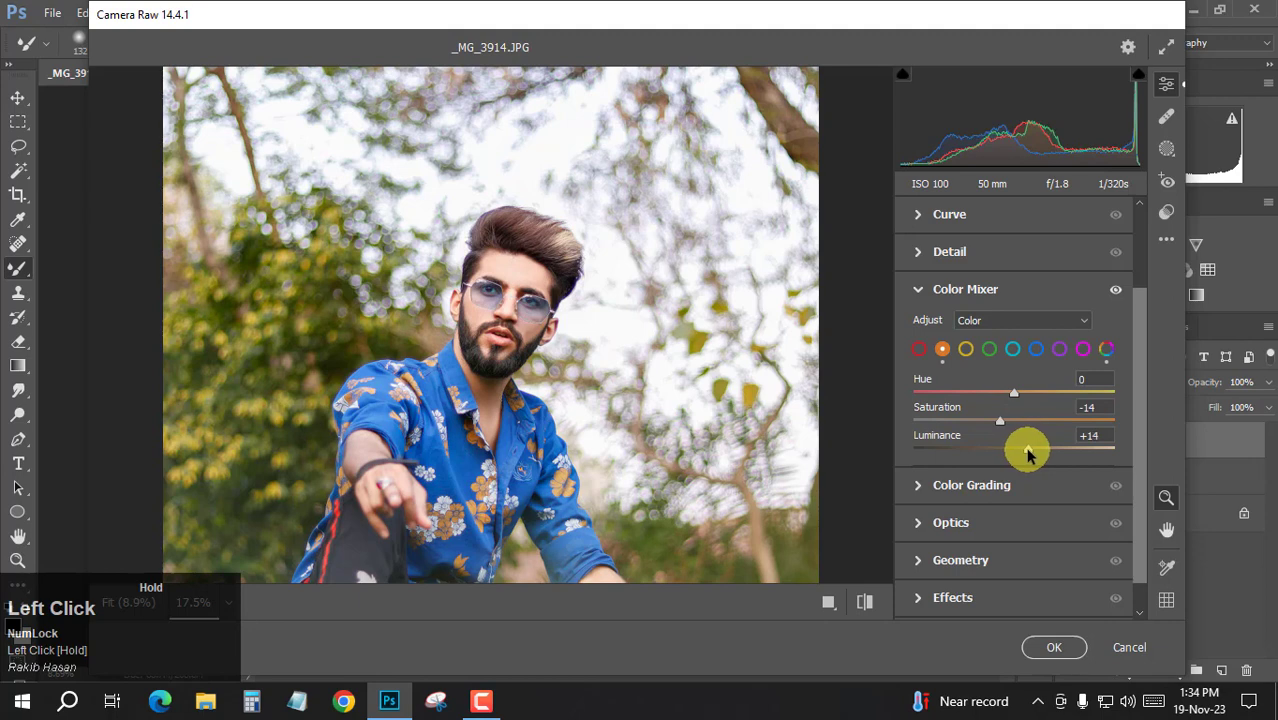
pyautogui.moveTo(1027, 455); pyautogui.dragTo(1028, 455)
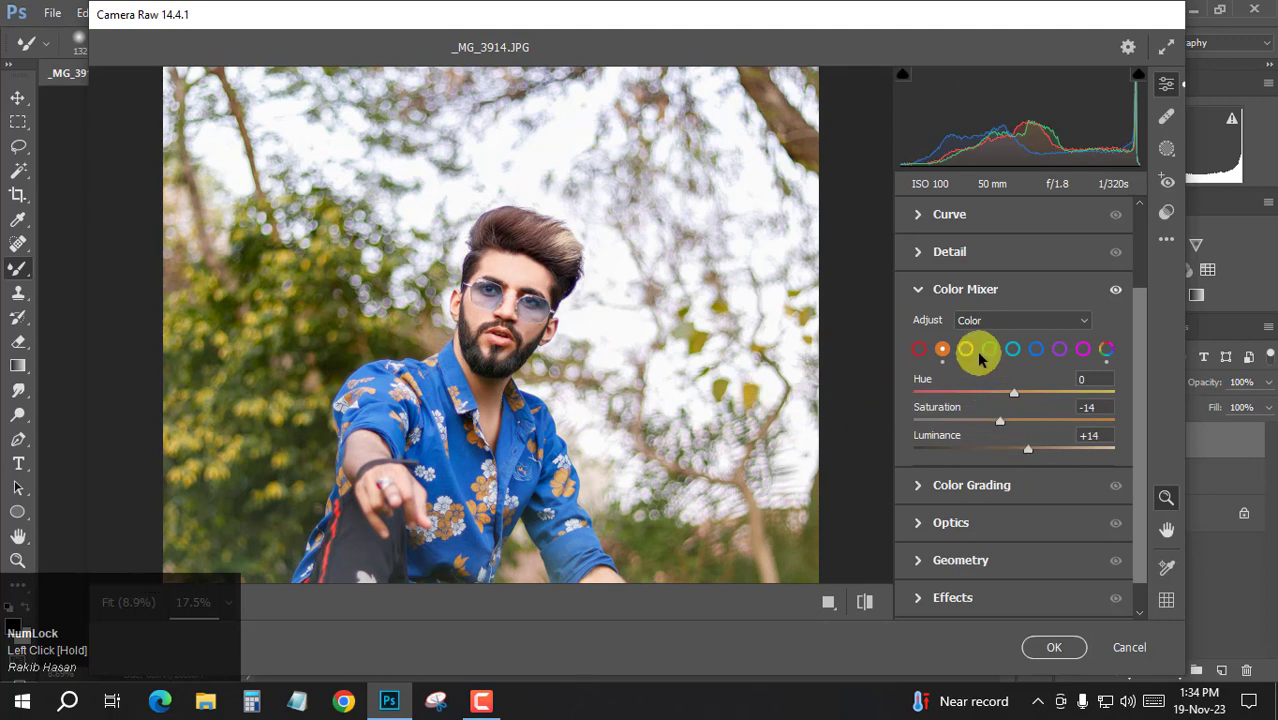
# Shift the reds in the Color Mixer to Hue -11 and Saturation +10
pyautogui.click(919, 349)
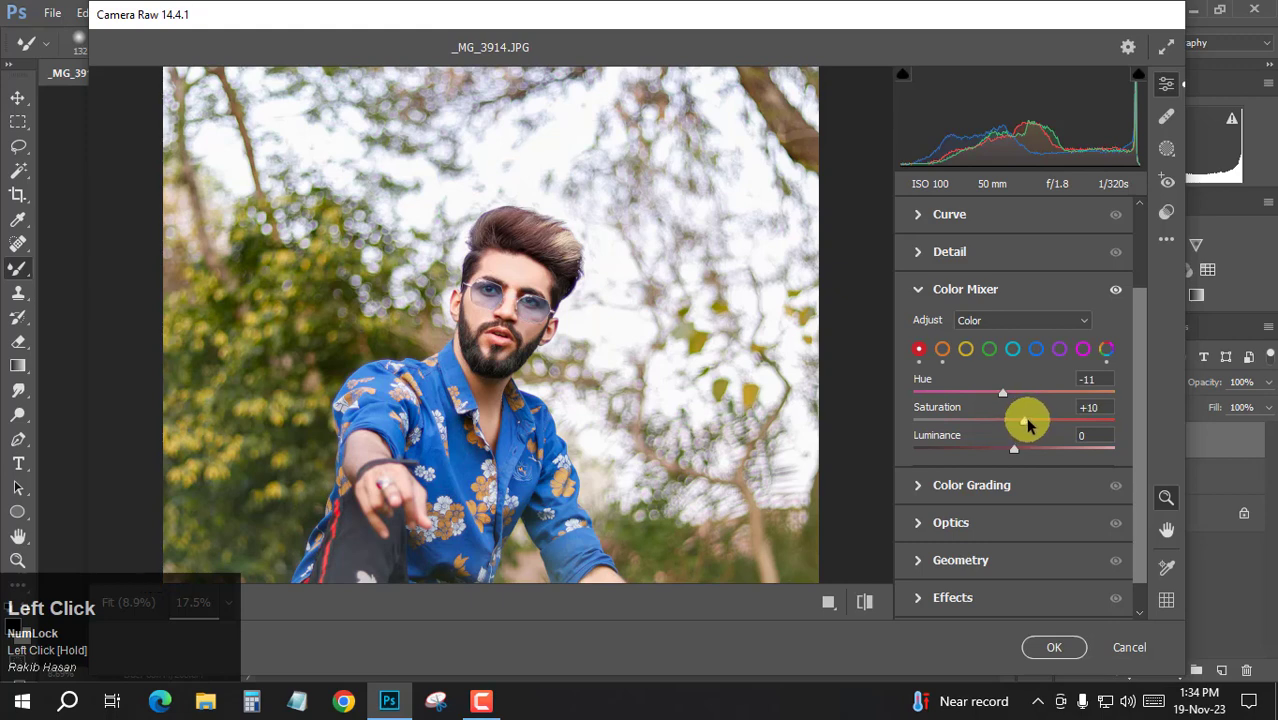
pyautogui.moveTo(1028, 424); pyautogui.dragTo(1027, 432)
pyautogui.click(1019, 449)
# Set the greens' Hue to -100 in the Color Mixer and raise their Saturation strongly
pyautogui.click(966, 349)
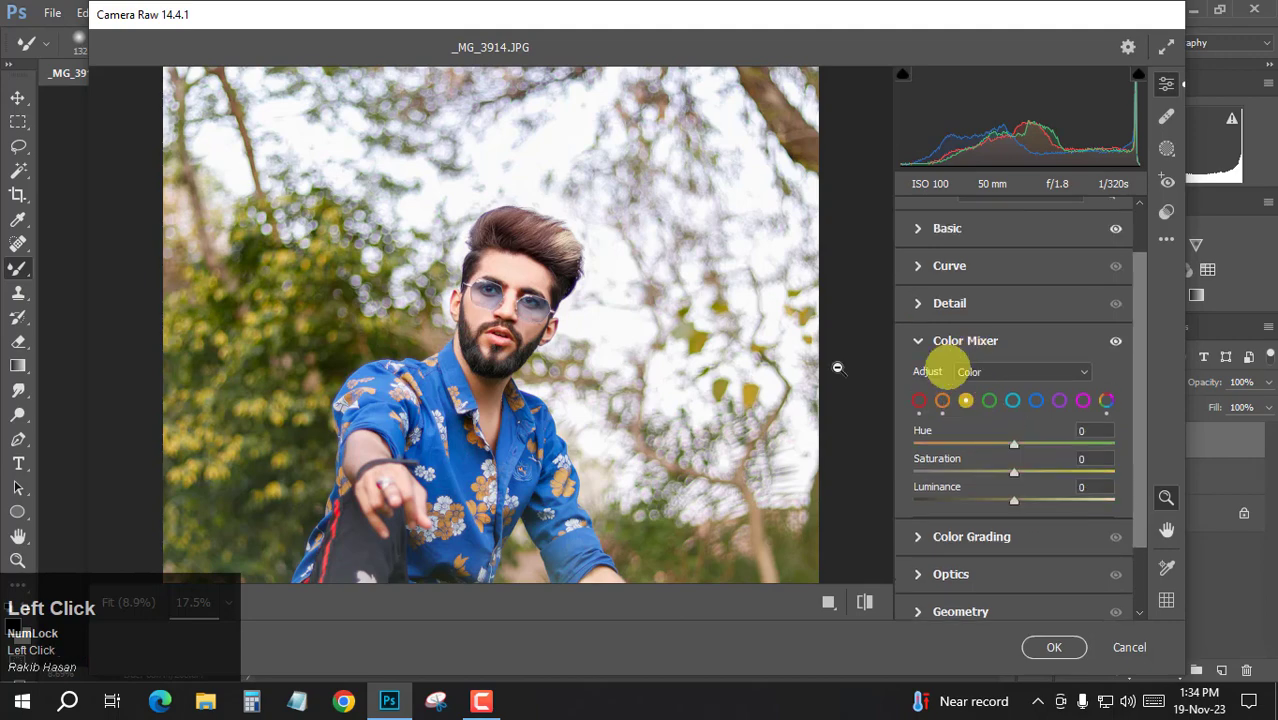
pyautogui.scroll(-2, 553, 309)
pyautogui.scroll(2, 553, 309)
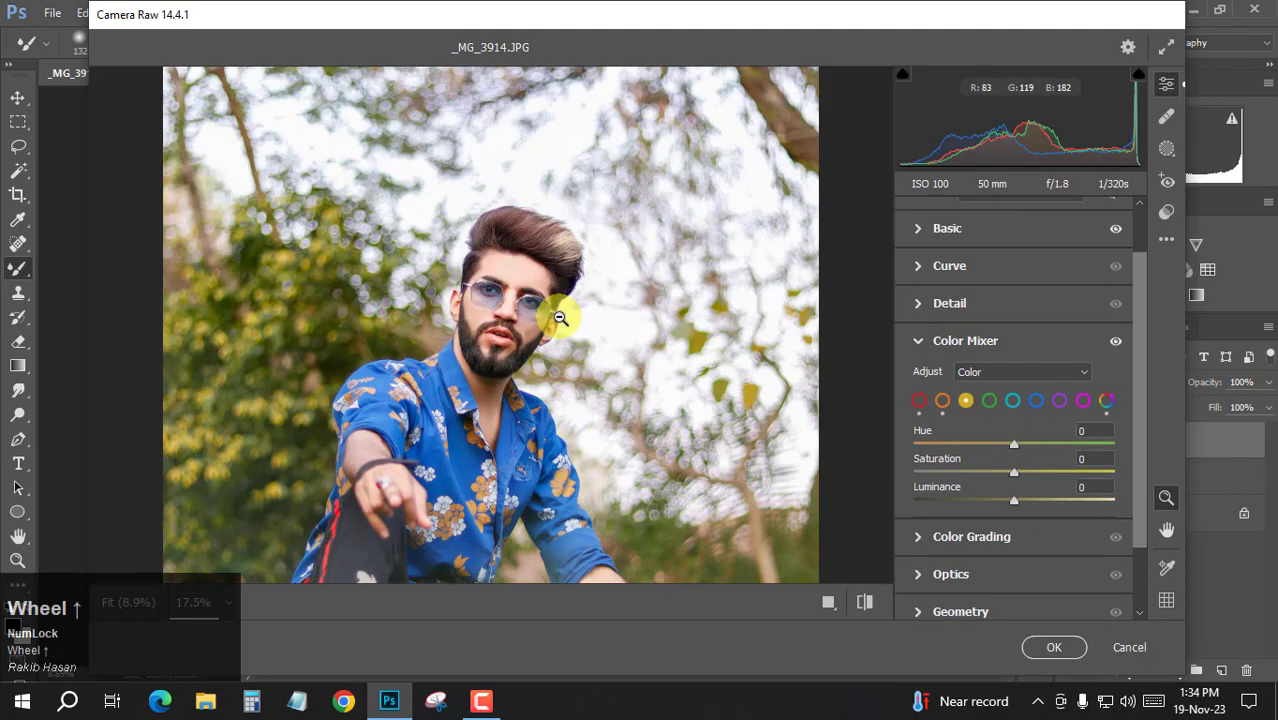
pyautogui.click(992, 401)
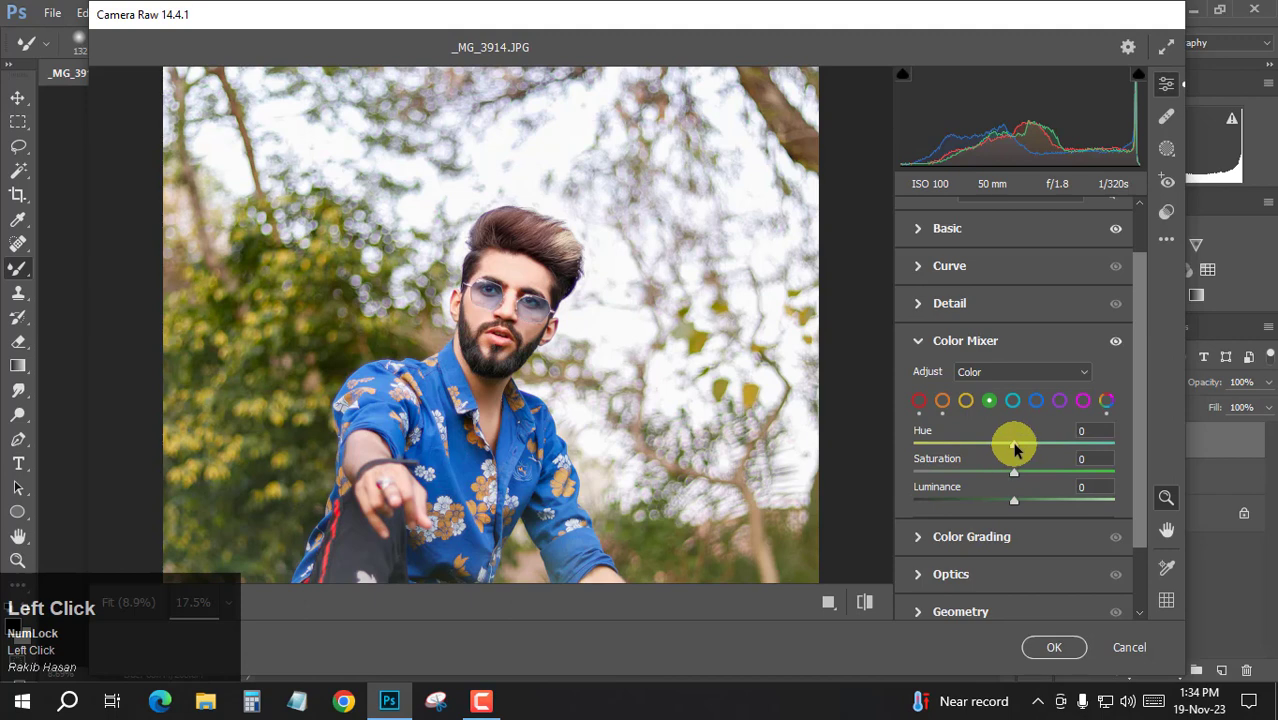
pyautogui.moveTo(1014, 448); pyautogui.dragTo(836, 445)
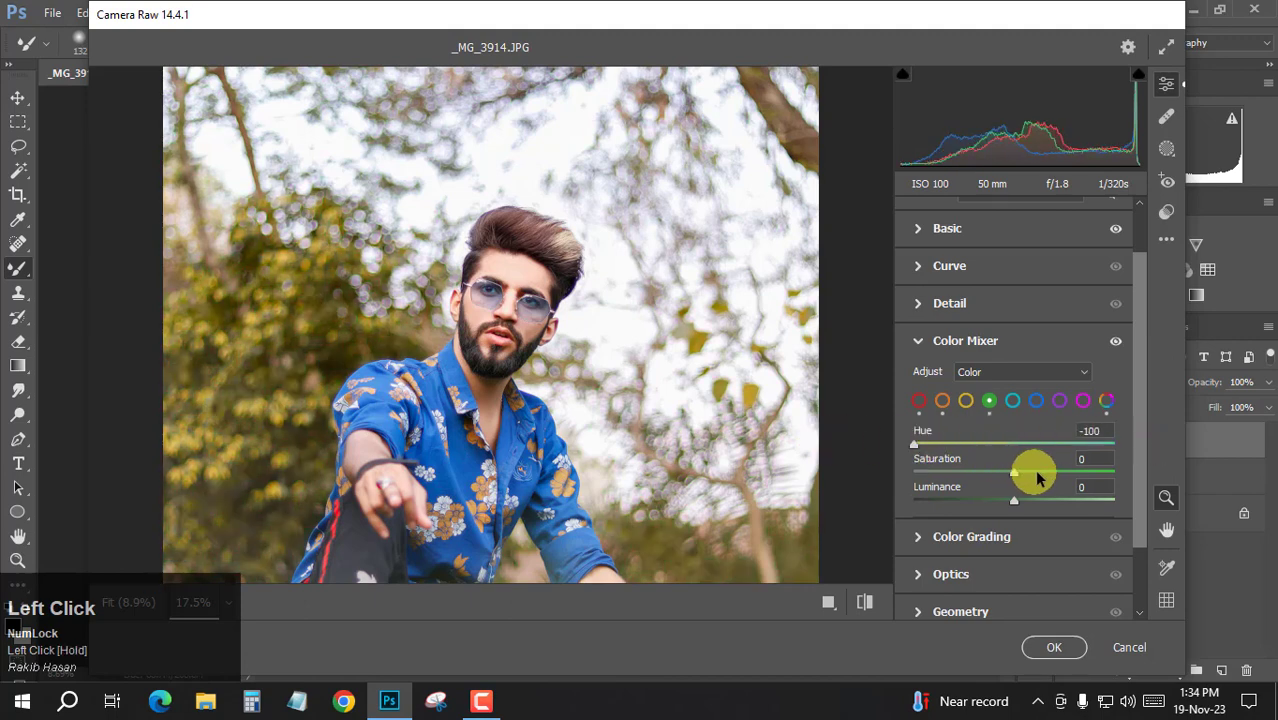
pyautogui.moveTo(1037, 479); pyautogui.dragTo(1133, 471)
# Shift the yellows in the Color Mixer to Hue -26 and Saturation +55 for golden foliage
pyautogui.click(966, 400)
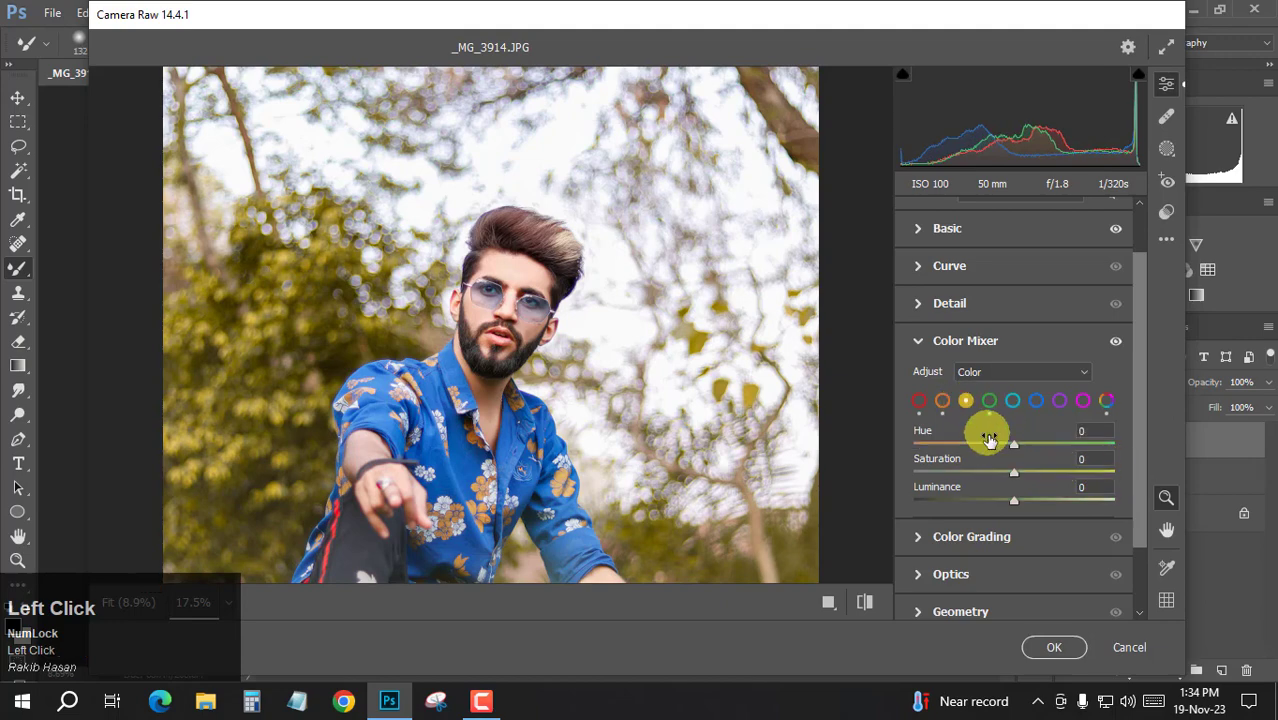
pyautogui.moveTo(989, 440); pyautogui.dragTo(966, 442)
pyautogui.keyDown('alt'); pyautogui.scroll(-1, 582, 404); pyautogui.keyUp('alt')
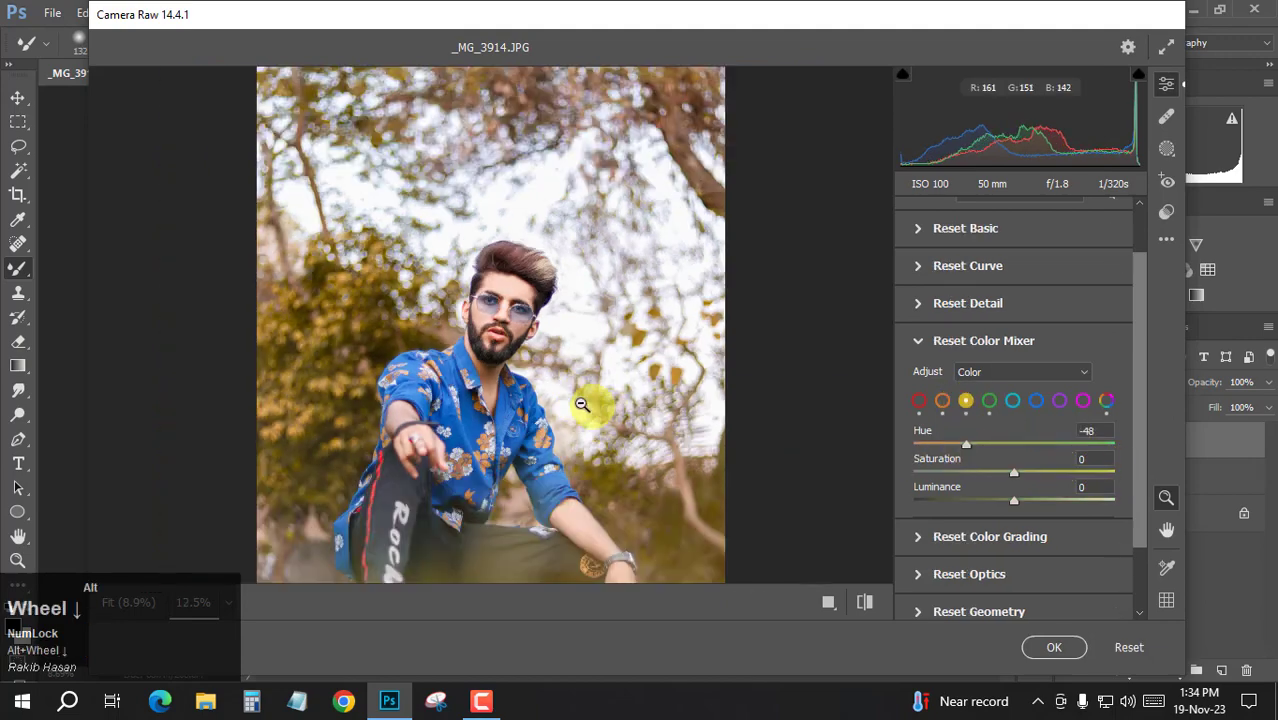
pyautogui.keyDown('alt'); pyautogui.scroll(-1, 548, 405); pyautogui.keyUp('alt')
pyautogui.scroll(-1, 548, 405)
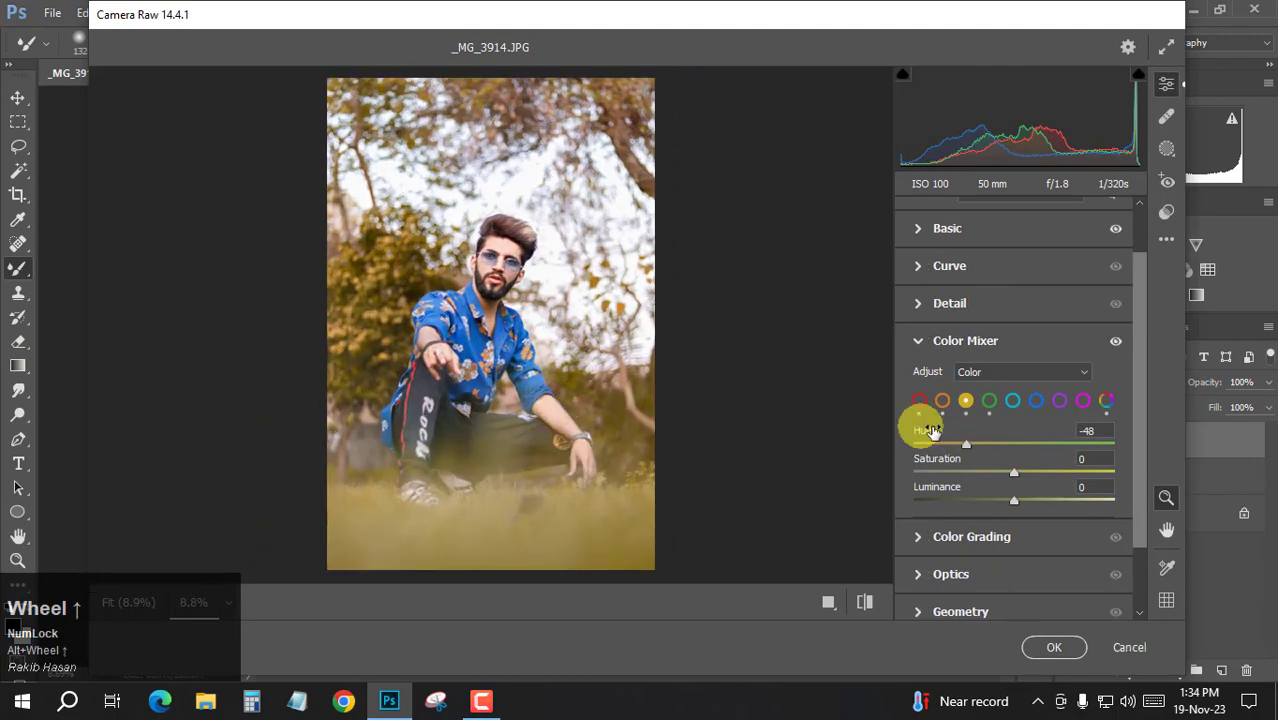
pyautogui.moveTo(968, 443); pyautogui.dragTo(1045, 474)
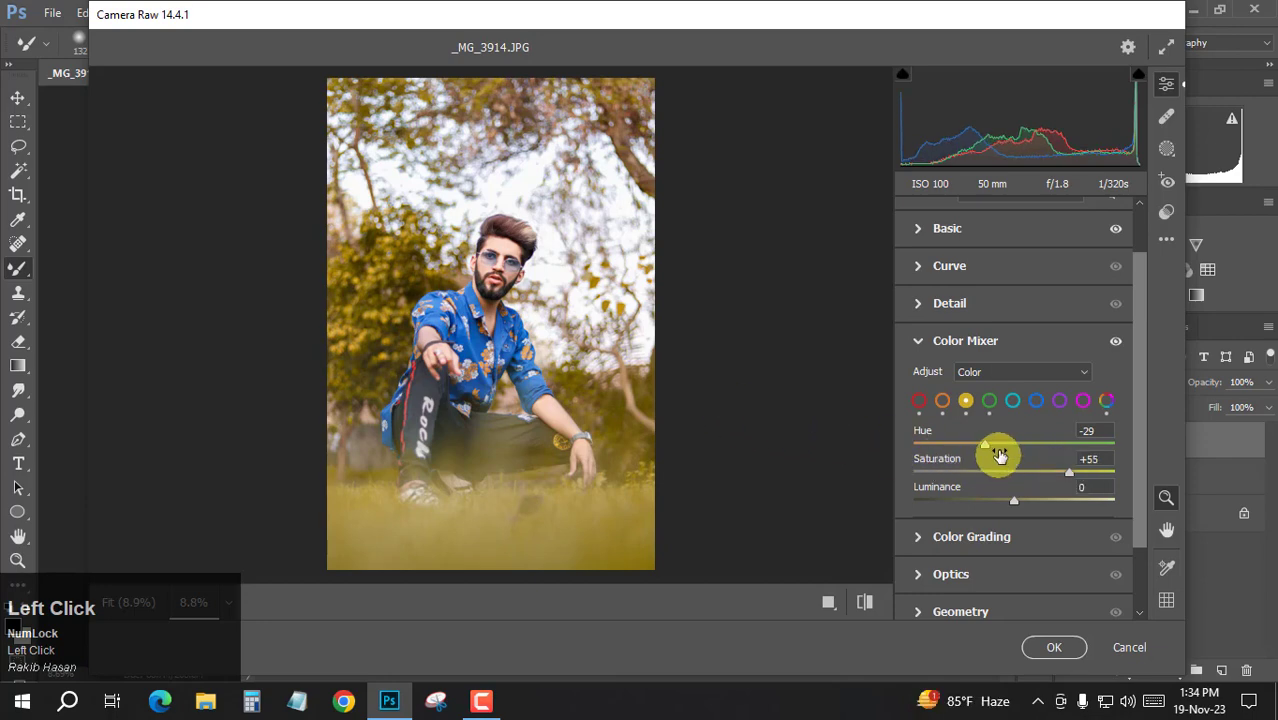
pyautogui.moveTo(988, 446); pyautogui.dragTo(988, 450)
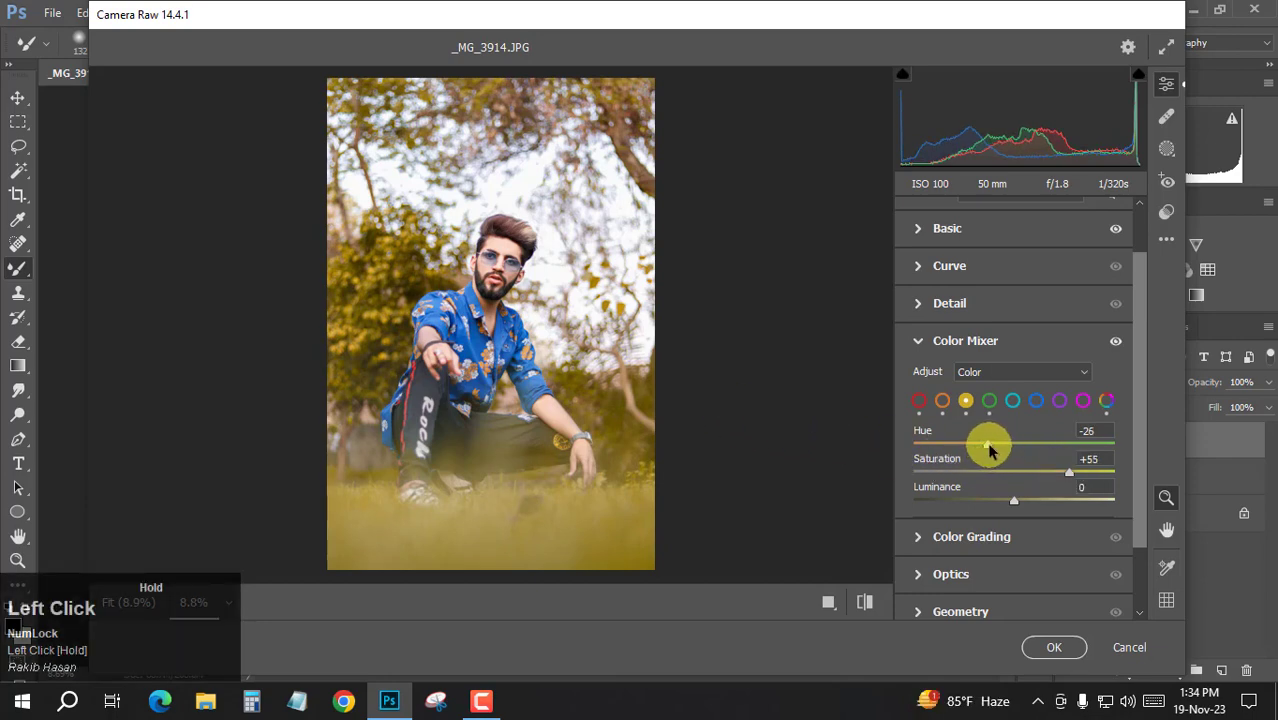
# Set the blues to Hue -18 and the aquas to Hue -17 and Saturation +12 in the Color Mixer
pyautogui.click(1034, 402)
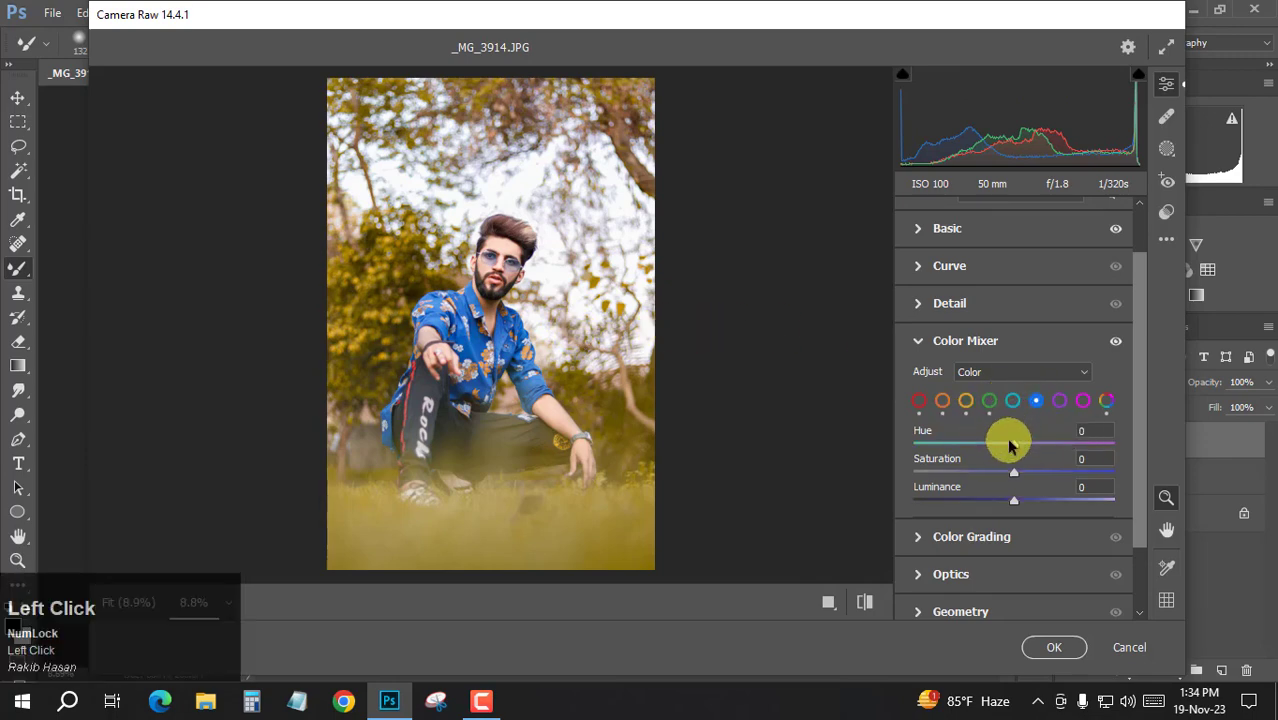
pyautogui.moveTo(1010, 446); pyautogui.dragTo(996, 452)
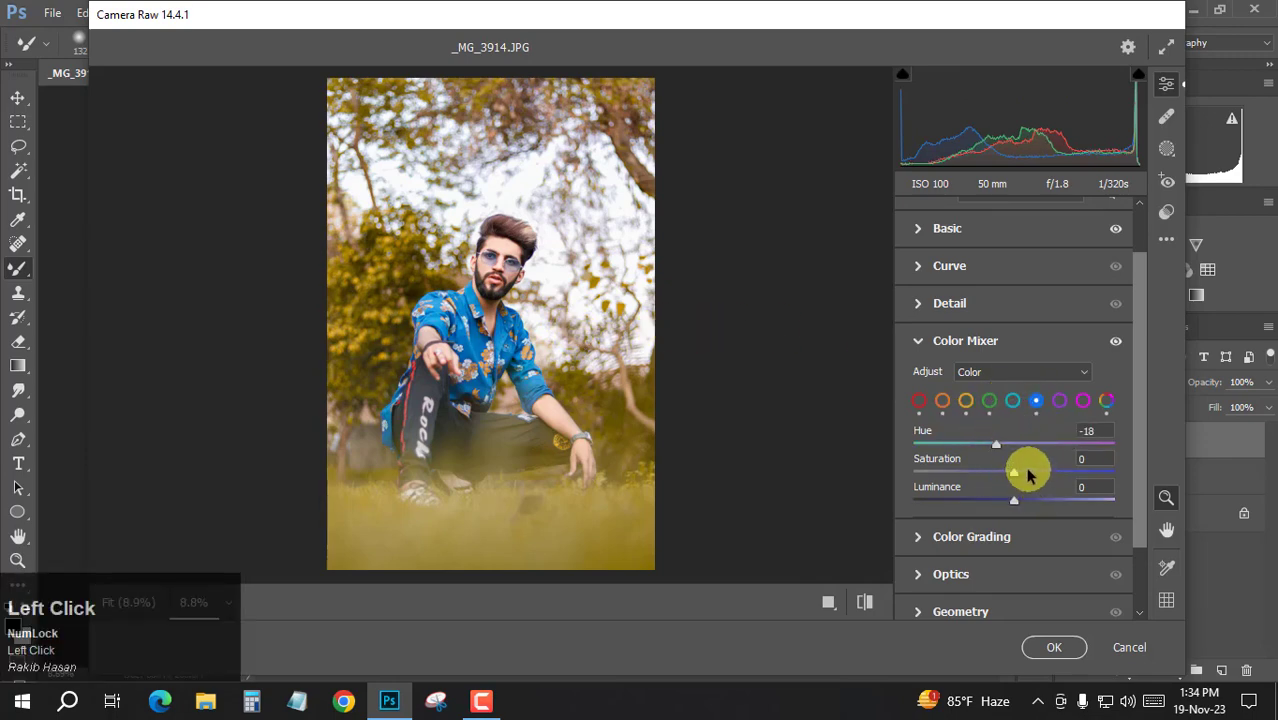
pyautogui.click(1012, 400)
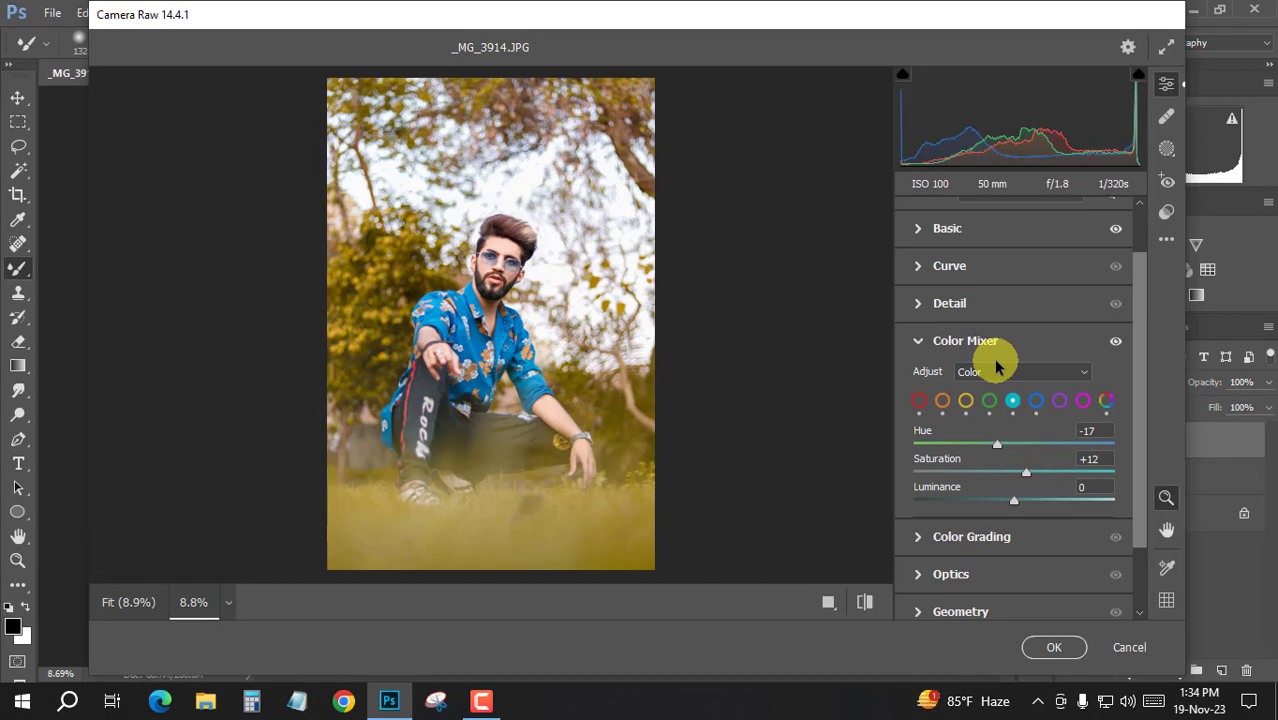
pyautogui.keyDown('alt'); pyautogui.scroll(2, 632, 217); pyautogui.keyUp('alt')
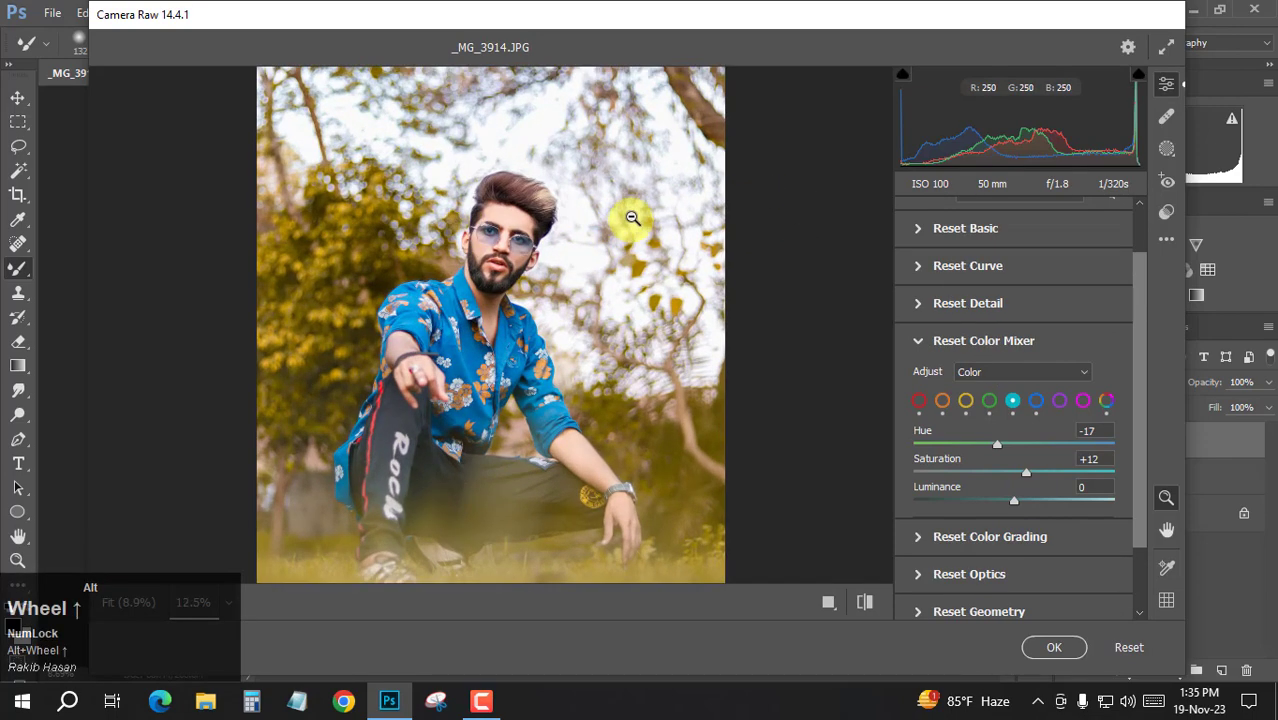
pyautogui.keyDown('alt'); pyautogui.scroll(-1, 632, 217); pyautogui.keyUp('alt')
# Calibrate the Green Primary to Hue -10 and Saturation +9, and the Blue Primary to Hue +7 and Saturation +4
pyautogui.scroll(-2, 1022, 530)
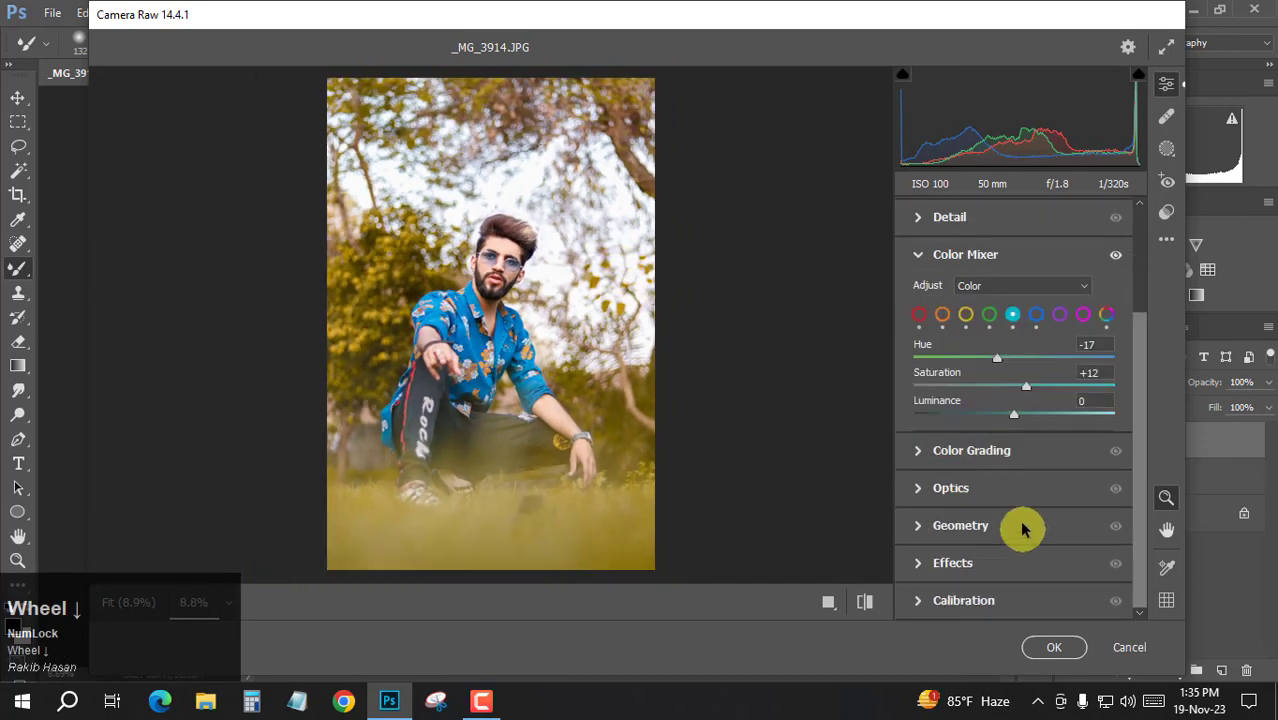
pyautogui.click(930, 600)
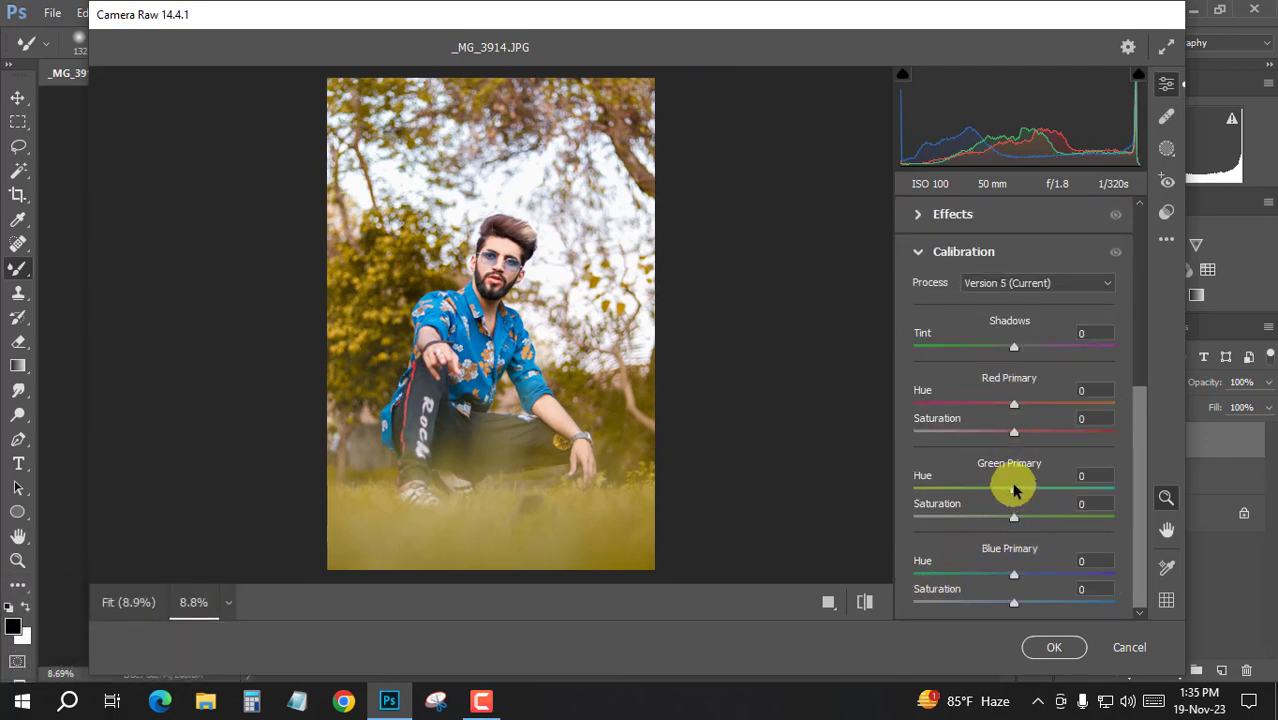
pyautogui.moveTo(1014, 490); pyautogui.dragTo(991, 505)
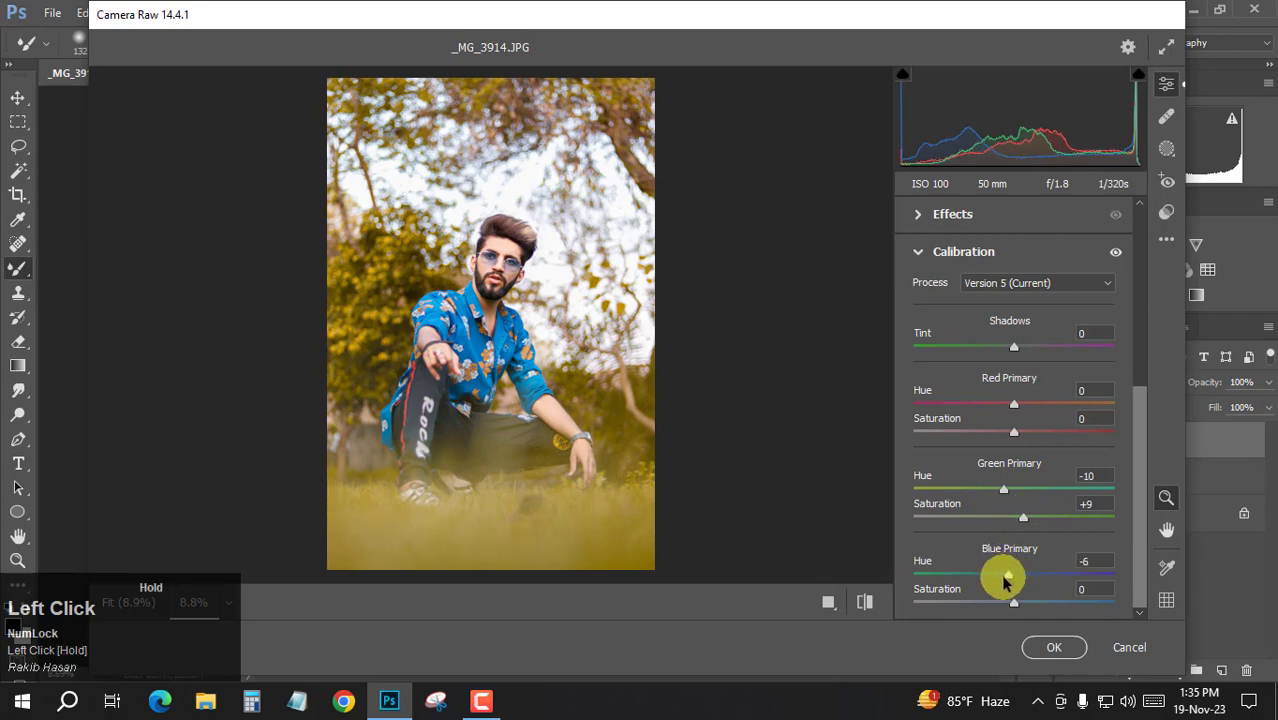
pyautogui.moveTo(1033, 576); pyautogui.dragTo(1022, 603)
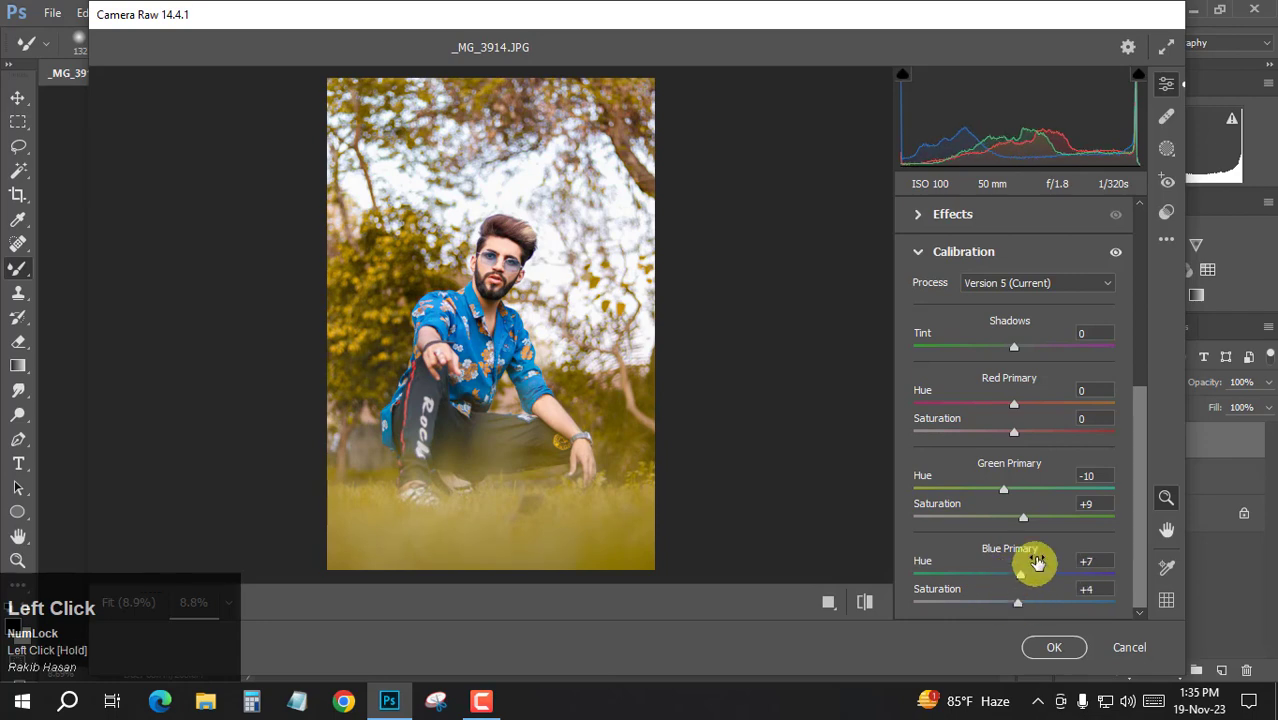
# Add a linear gradient mask from the photo's bottom edge up to the man's chest and set its Exposure to -0.75
pyautogui.scroll(1, 1057, 253)
pyautogui.scroll(5, 1057, 258)
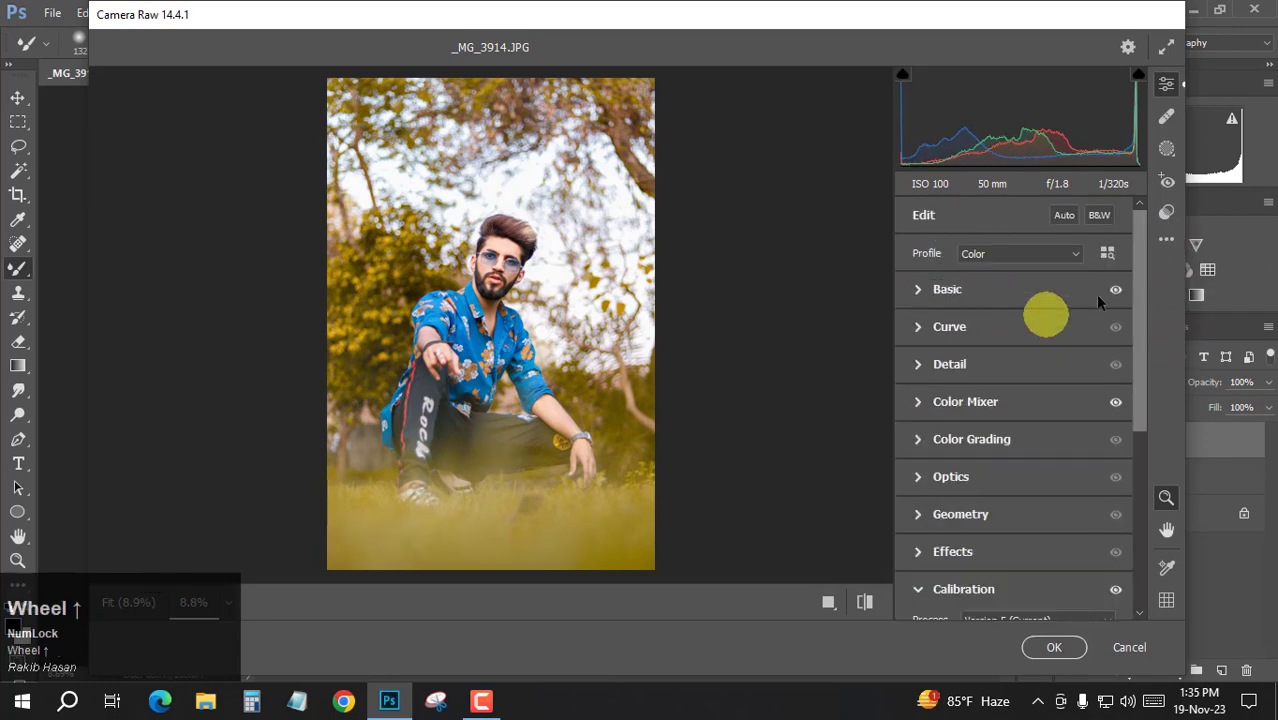
pyautogui.click(1167, 150)
pyautogui.click(503, 224)
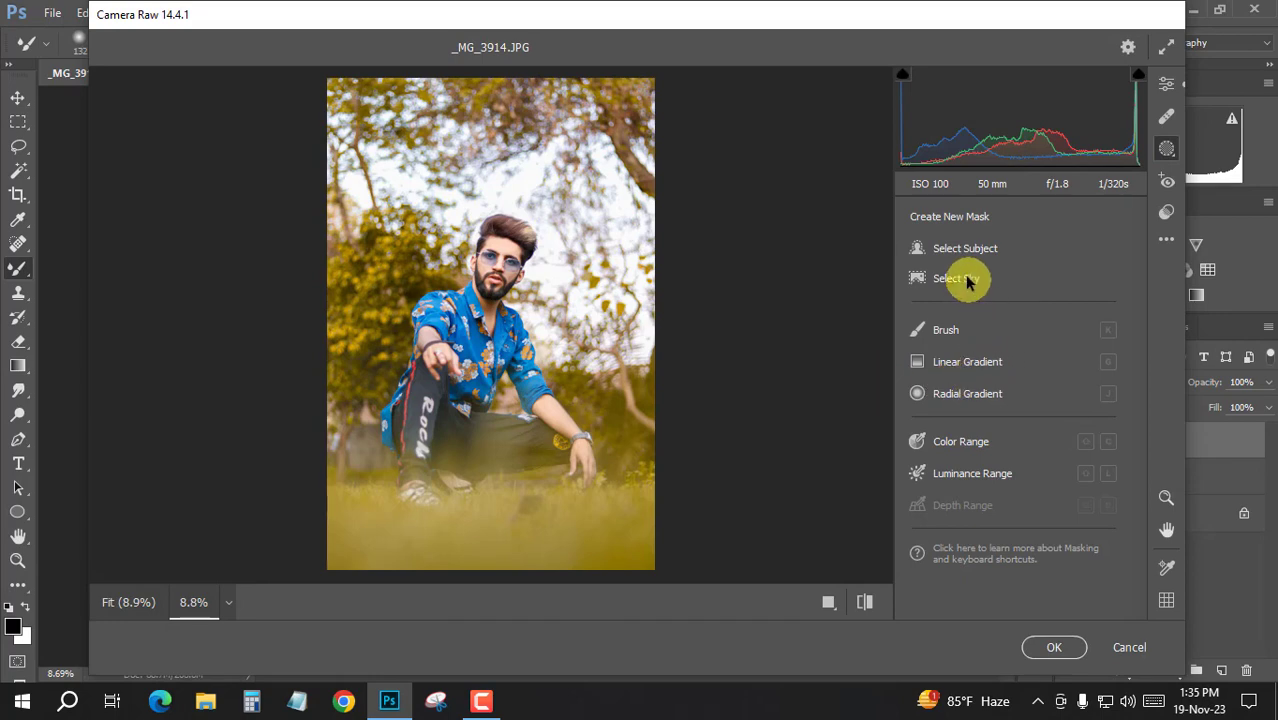
pyautogui.click(929, 362)
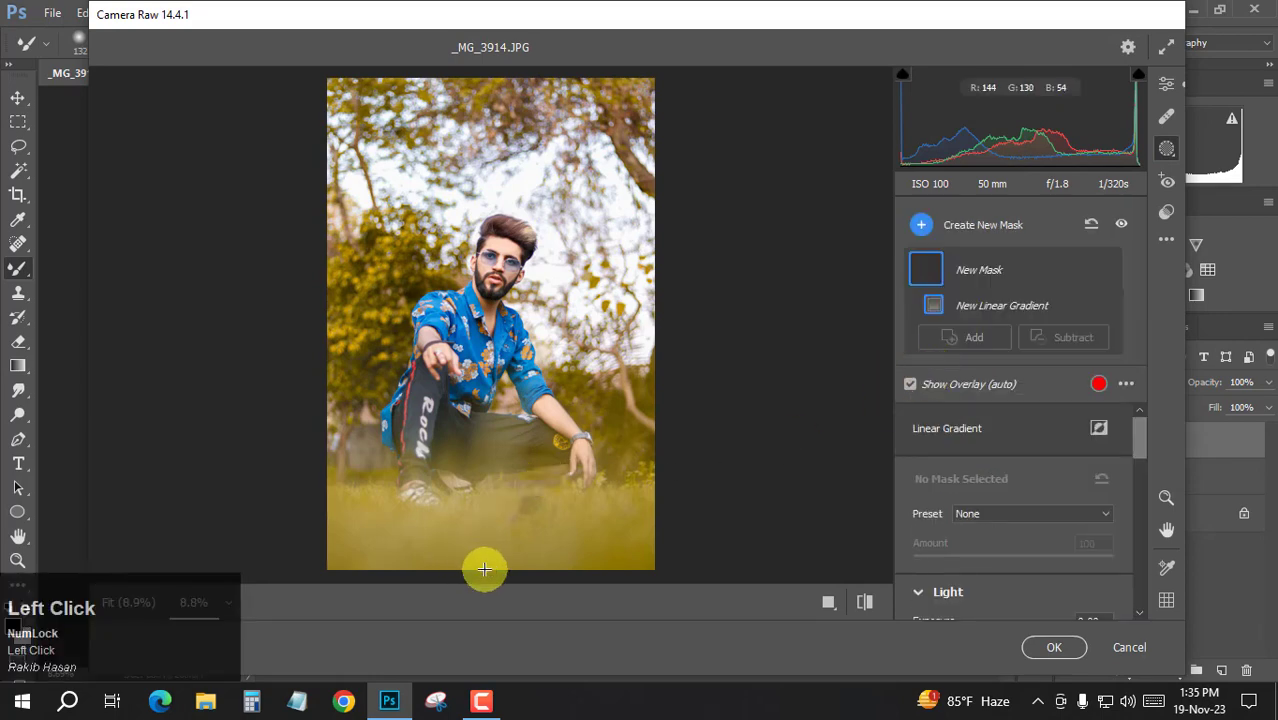
pyautogui.moveTo(475, 581); pyautogui.dragTo(477, 352)
pyautogui.scroll(-5, 1027, 485)
pyautogui.scroll(3, 979, 456)
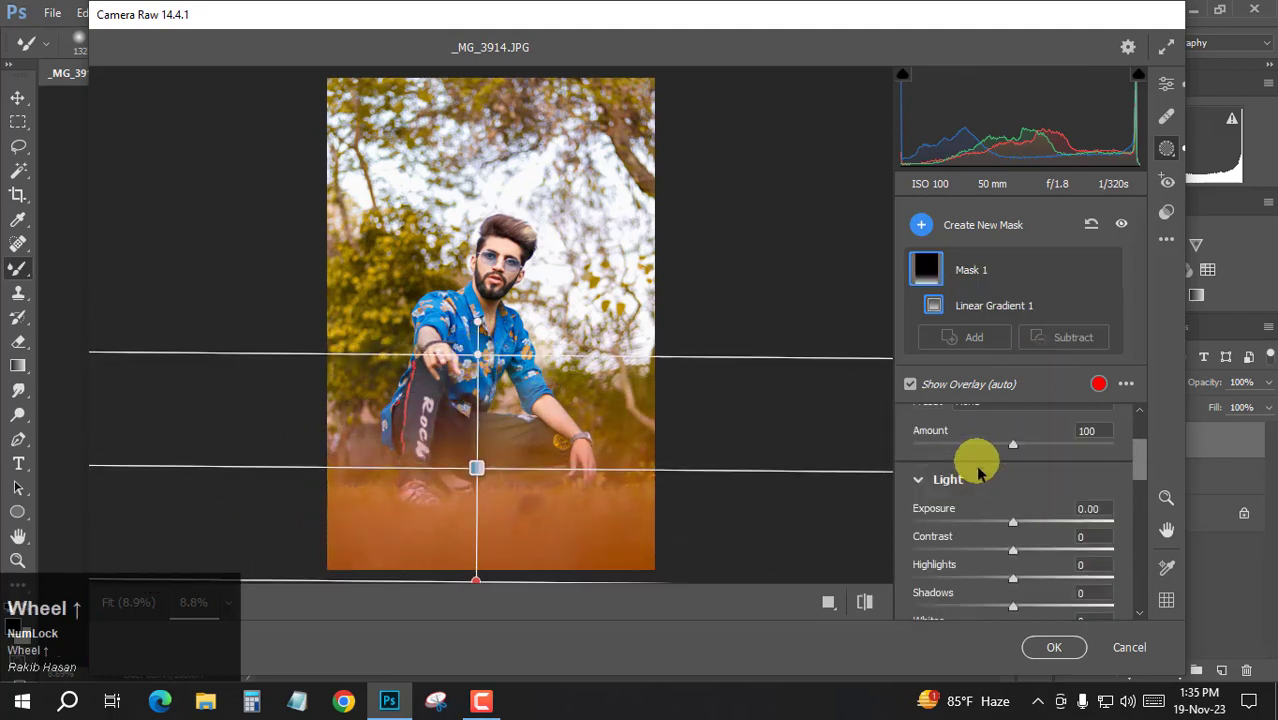
pyautogui.moveTo(1005, 518); pyautogui.dragTo(995, 522)
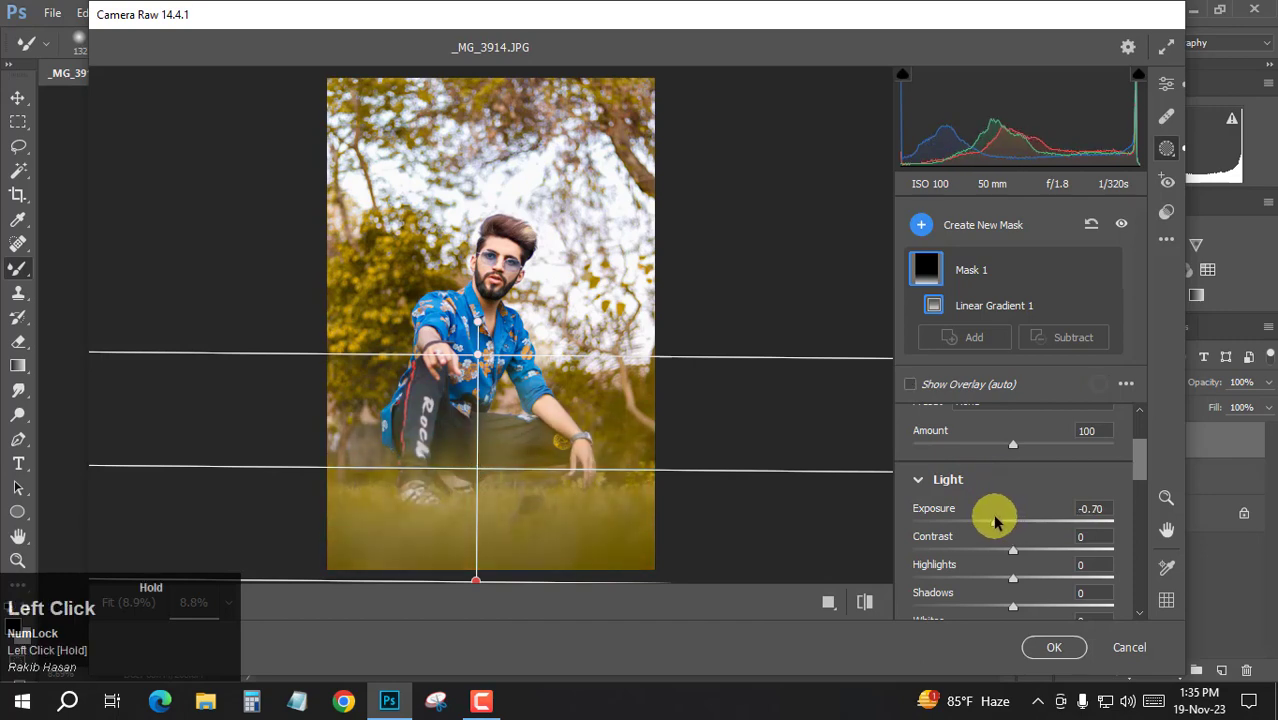
# Create a new radial gradient mask as a tall ellipse centred on the photo's upper left edge, over the trees
pyautogui.click(920, 224)
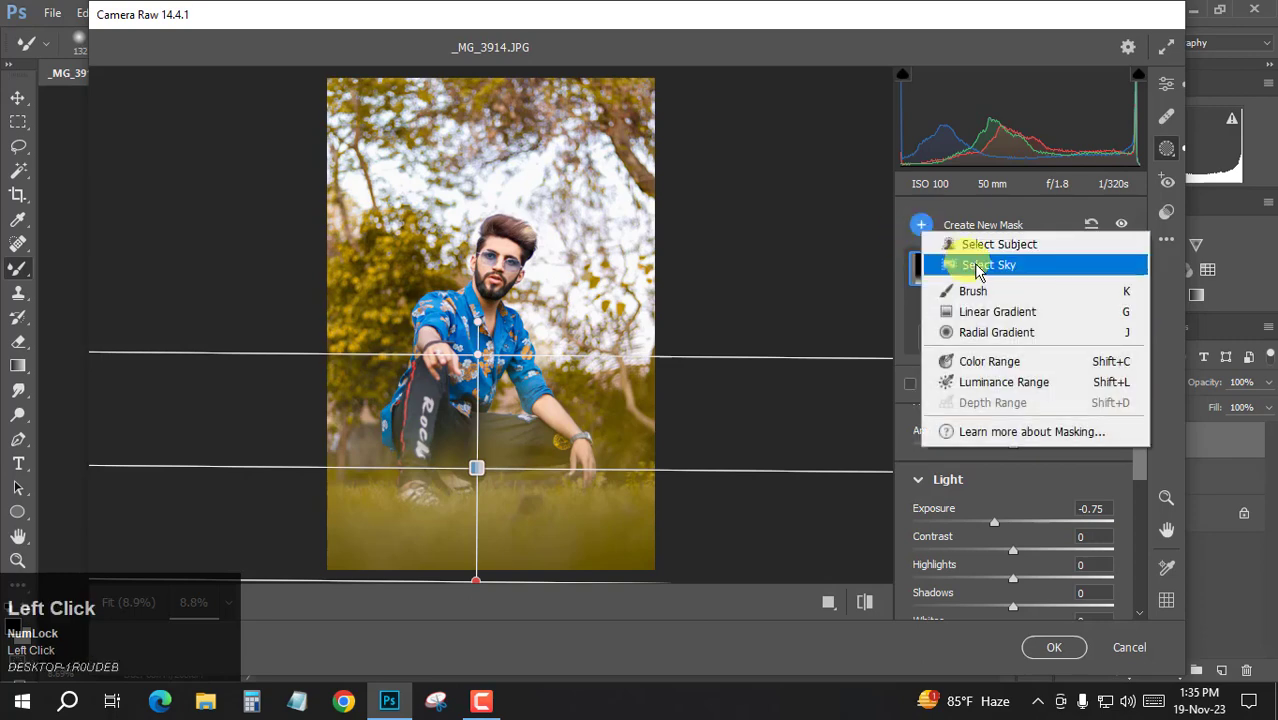
pyautogui.click(985, 334)
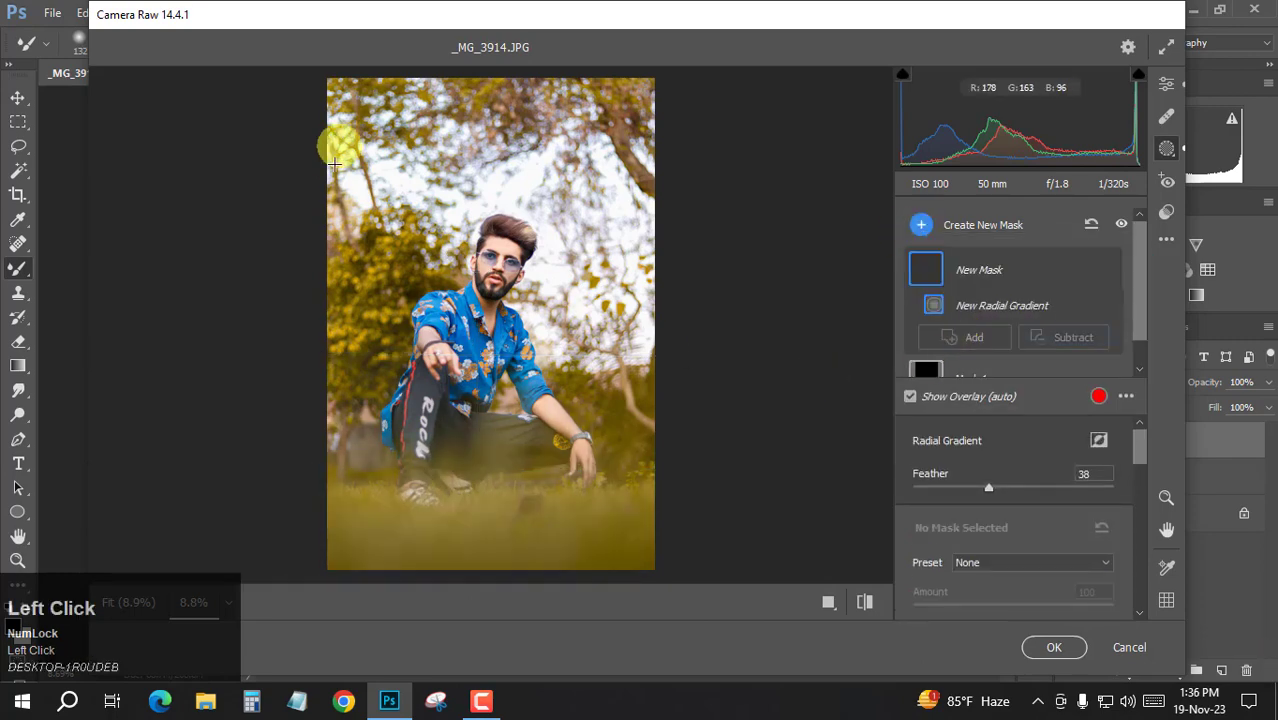
pyautogui.moveTo(331, 214); pyautogui.dragTo(430, 362)
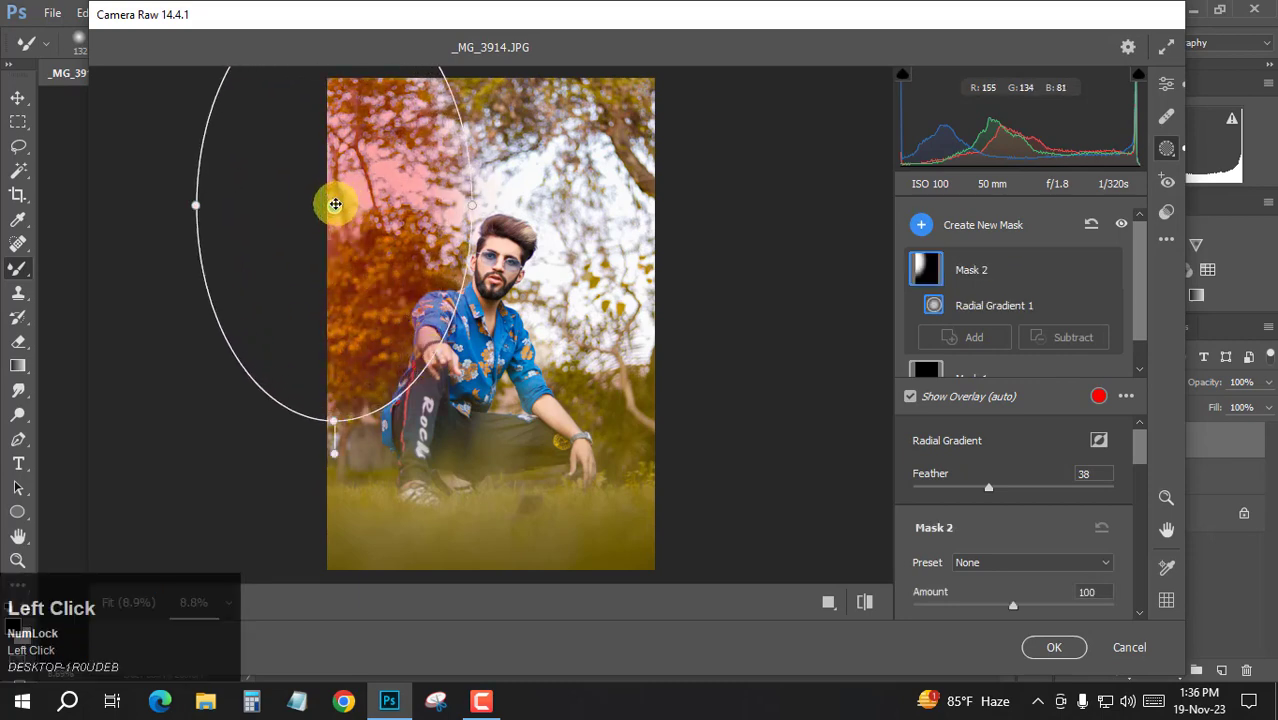
# Move the radial mask down along the photo's left edge, shorten it and narrow it to end at the man's shoulder
pyautogui.moveTo(334, 203); pyautogui.dragTo(337, 271)
pyautogui.moveTo(337, 487); pyautogui.dragTo(335, 444)
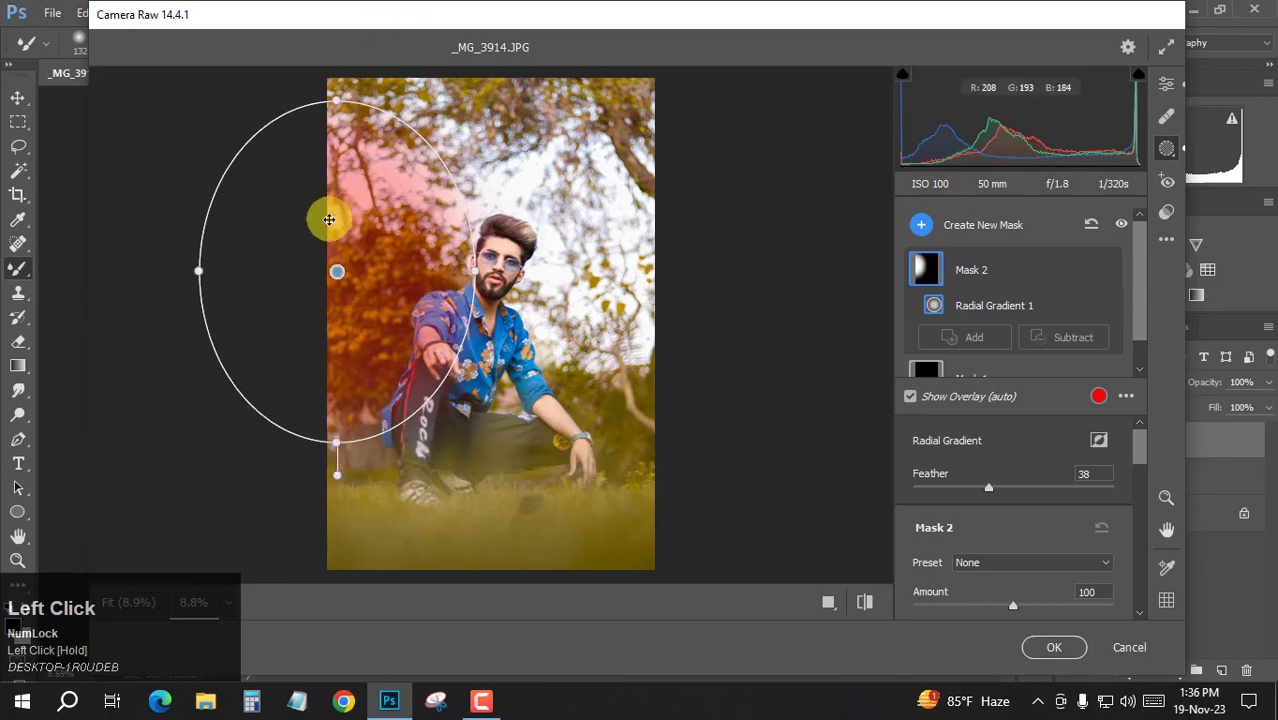
pyautogui.moveTo(337, 268); pyautogui.dragTo(326, 311)
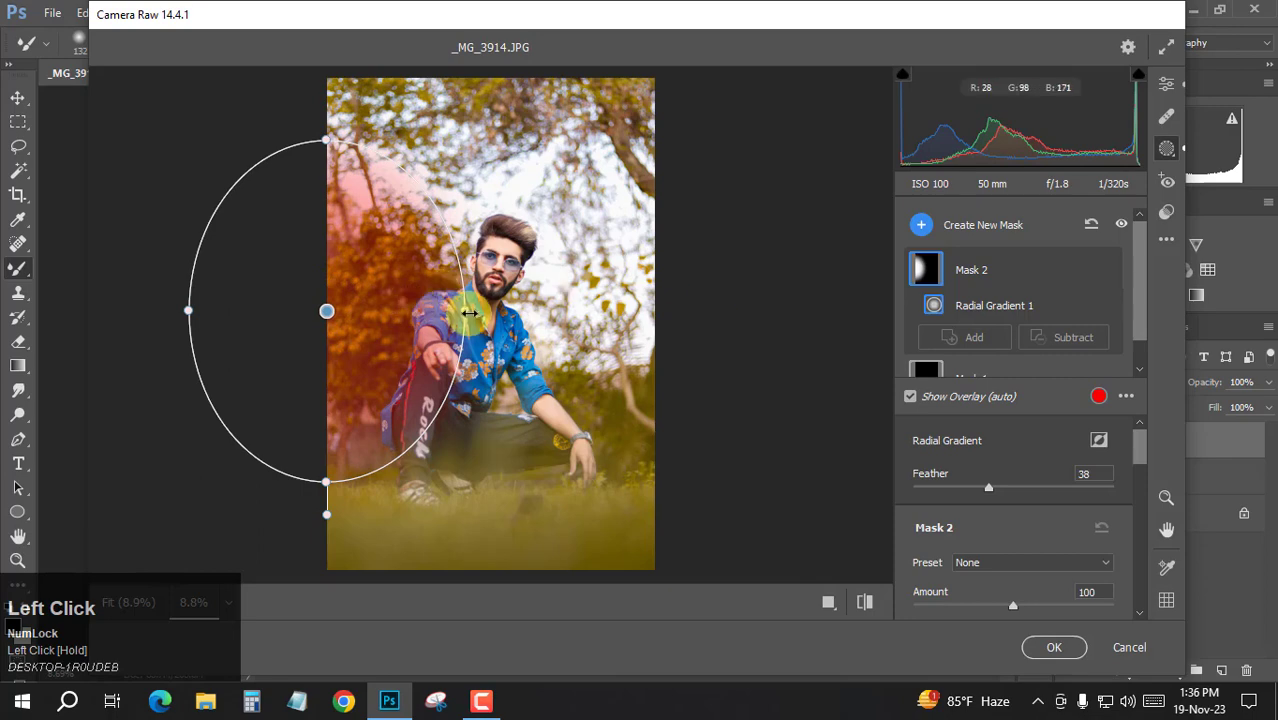
pyautogui.moveTo(463, 305); pyautogui.dragTo(437, 310)
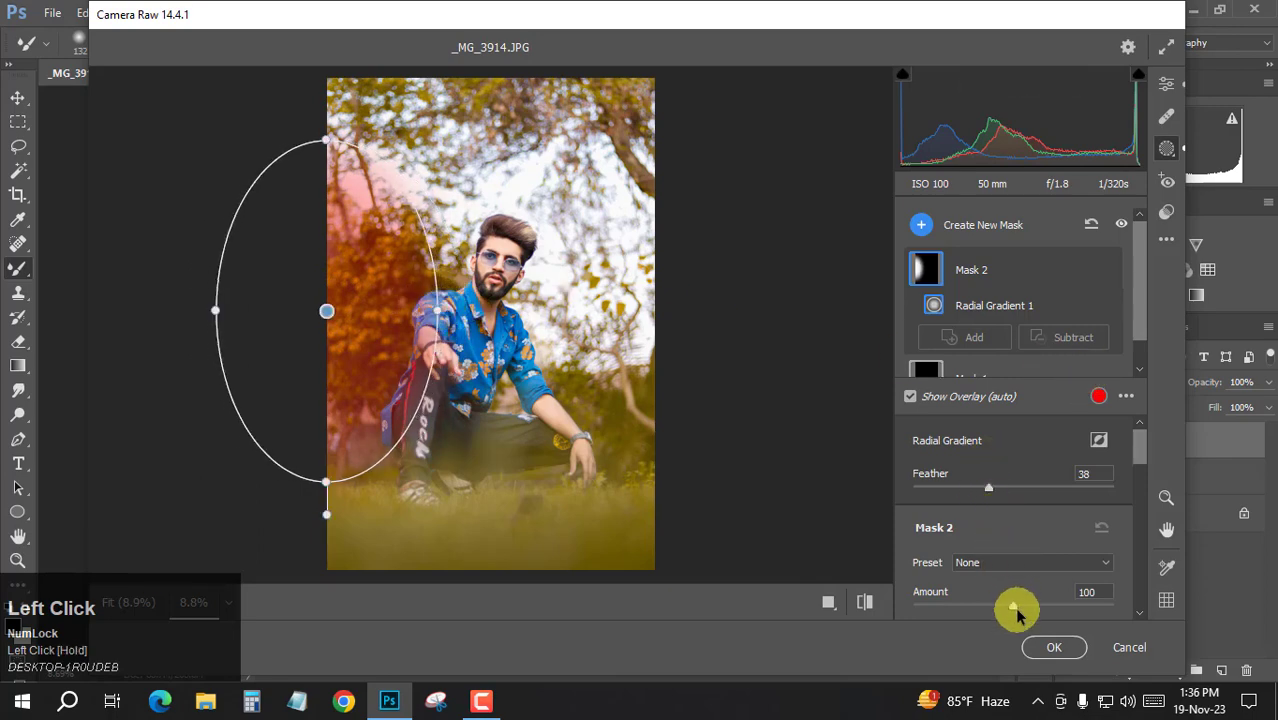
# Set the left radial mask's Exposure to -0.35
pyautogui.scroll(-2, 1012, 600)
pyautogui.moveTo(1010, 572); pyautogui.dragTo(1010, 572)
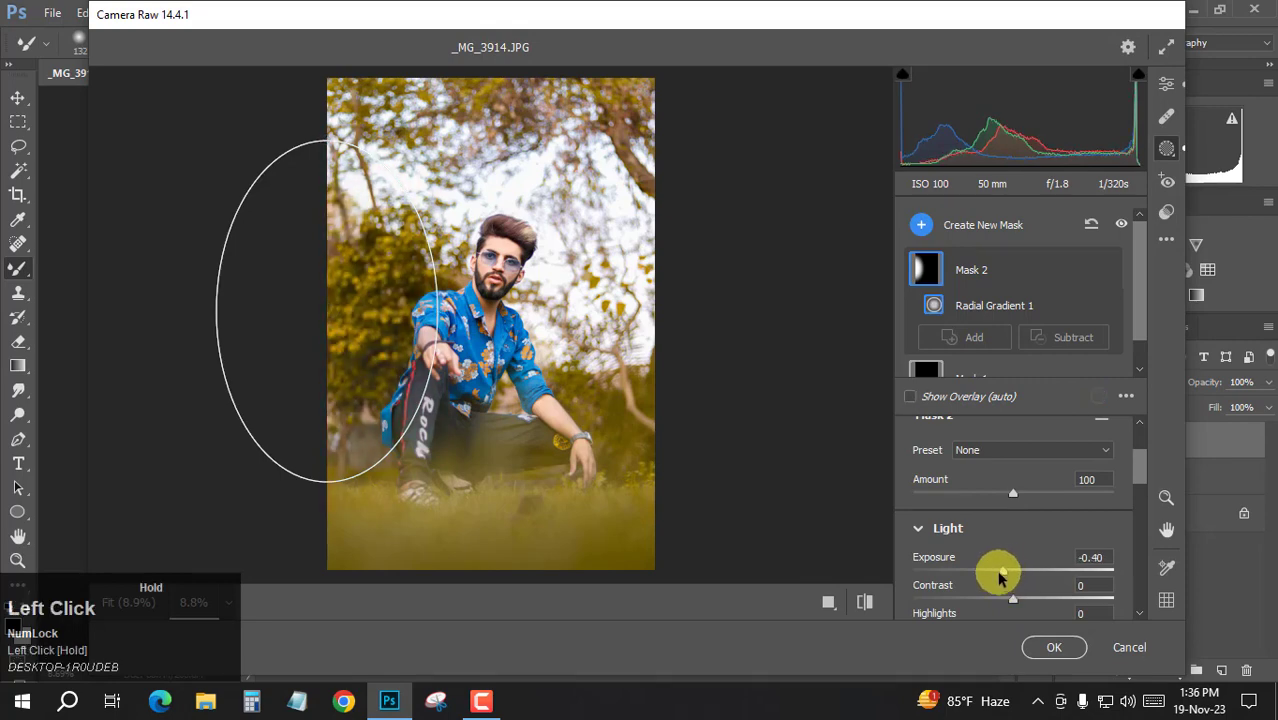
pyautogui.moveTo(1000, 578); pyautogui.dragTo(1000, 576)
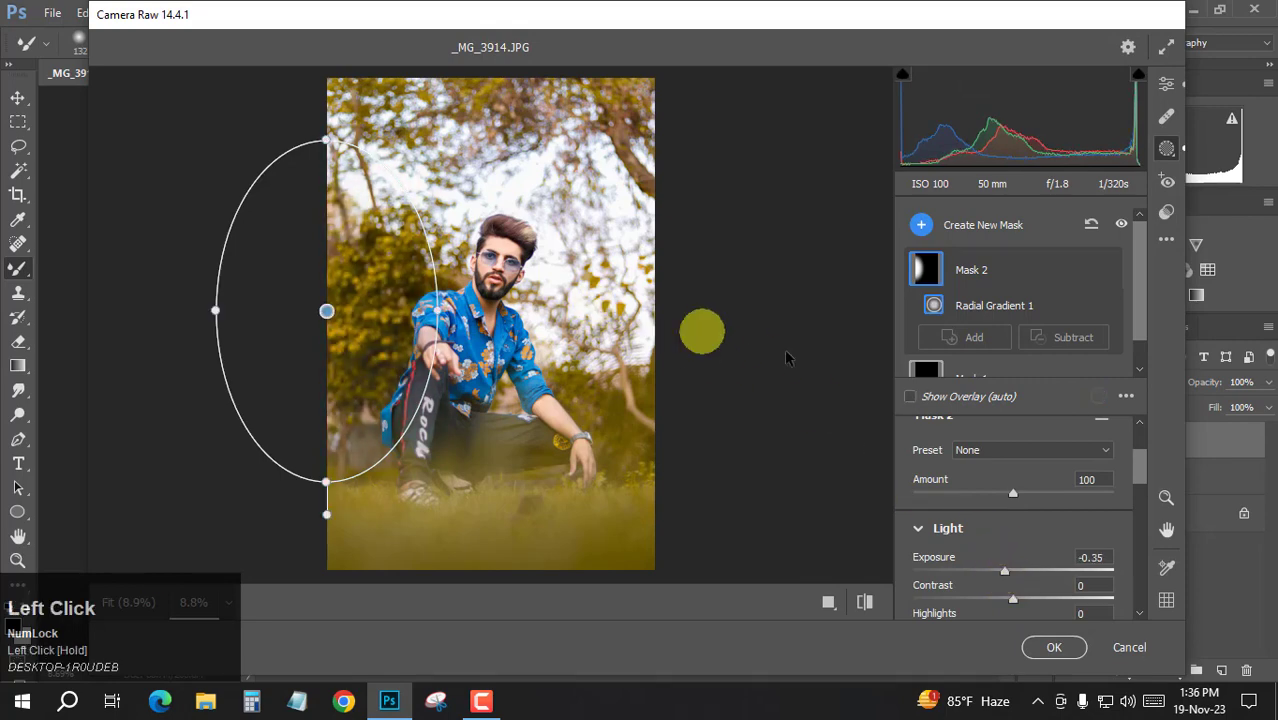
# Add a new radial gradient mask centred near the photo's right edge, over the bright sky and branches beside the man's head
pyautogui.click(921, 226)
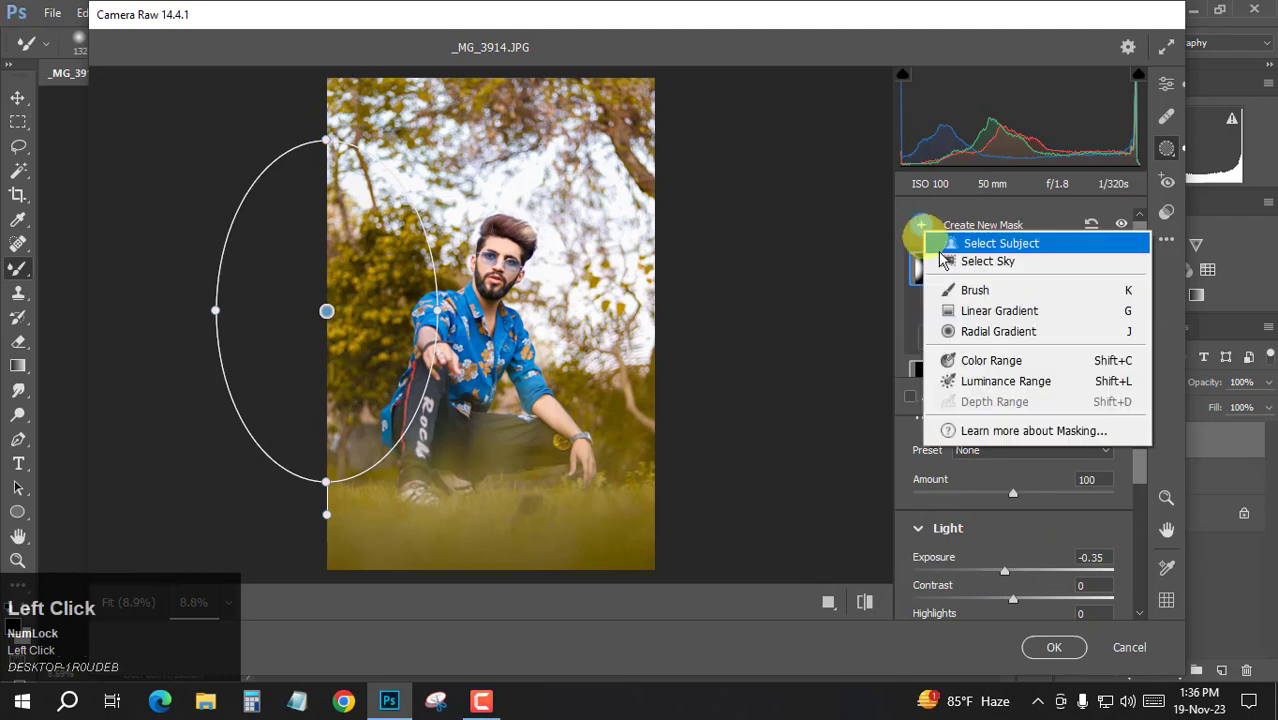
pyautogui.click(970, 332)
pyautogui.moveTo(576, 182); pyautogui.dragTo(650, 271)
pyautogui.moveTo(562, 188); pyautogui.dragTo(639, 245)
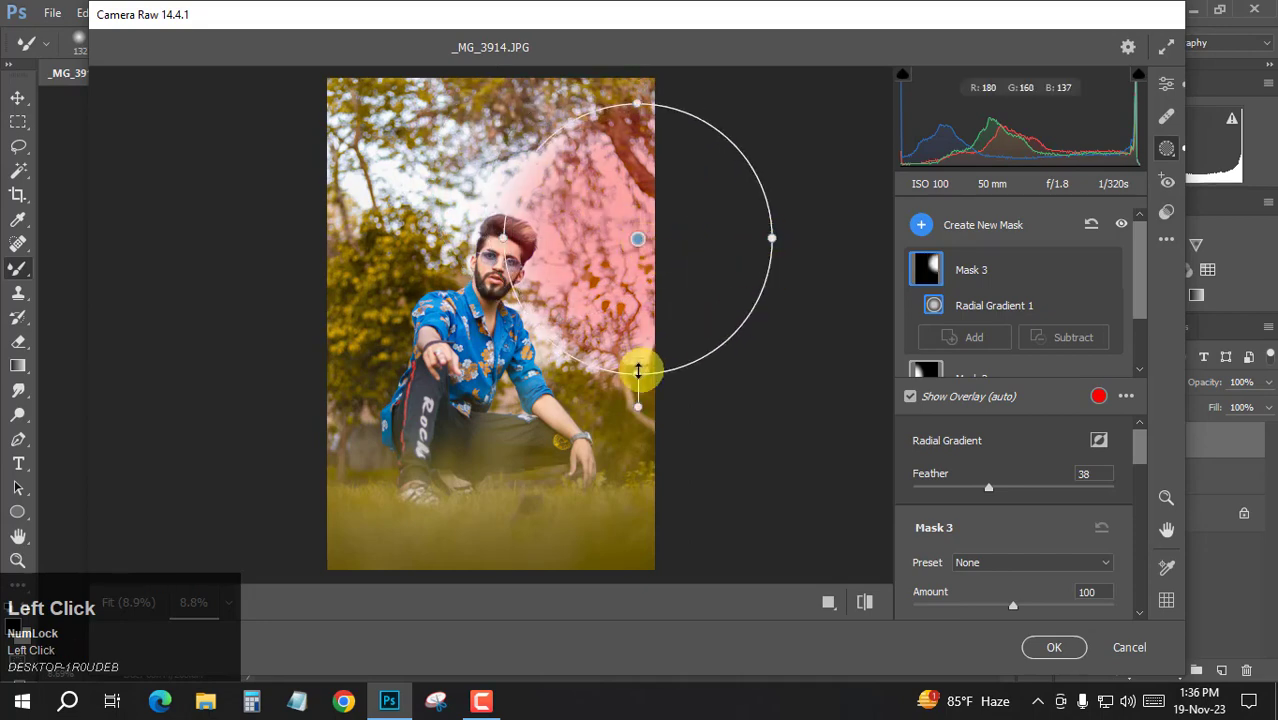
pyautogui.moveTo(639, 365); pyautogui.dragTo(638, 359)
pyautogui.moveTo(624, 241); pyautogui.dragTo(640, 245)
# Set the right radial mask's Dehaze to -50 and move the mask slightly up and outward onto the photo's right edge
pyautogui.scroll(-6, 1015, 495)
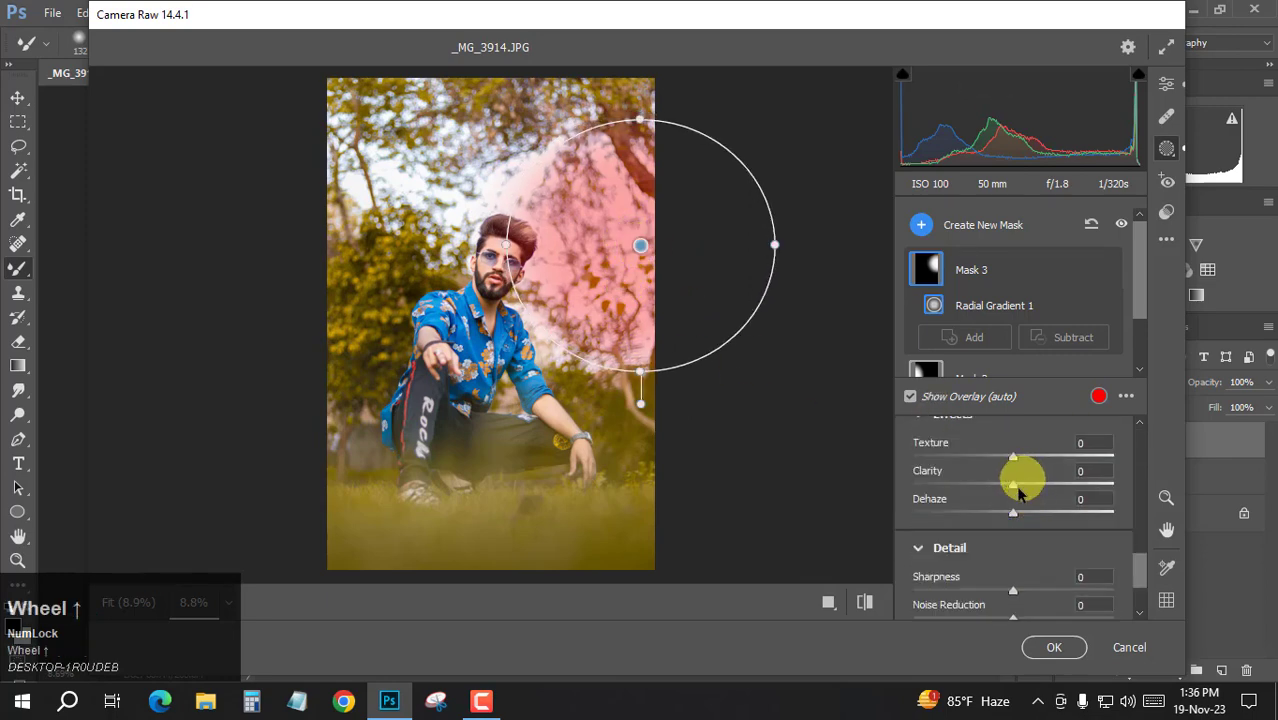
pyautogui.click(1011, 514)
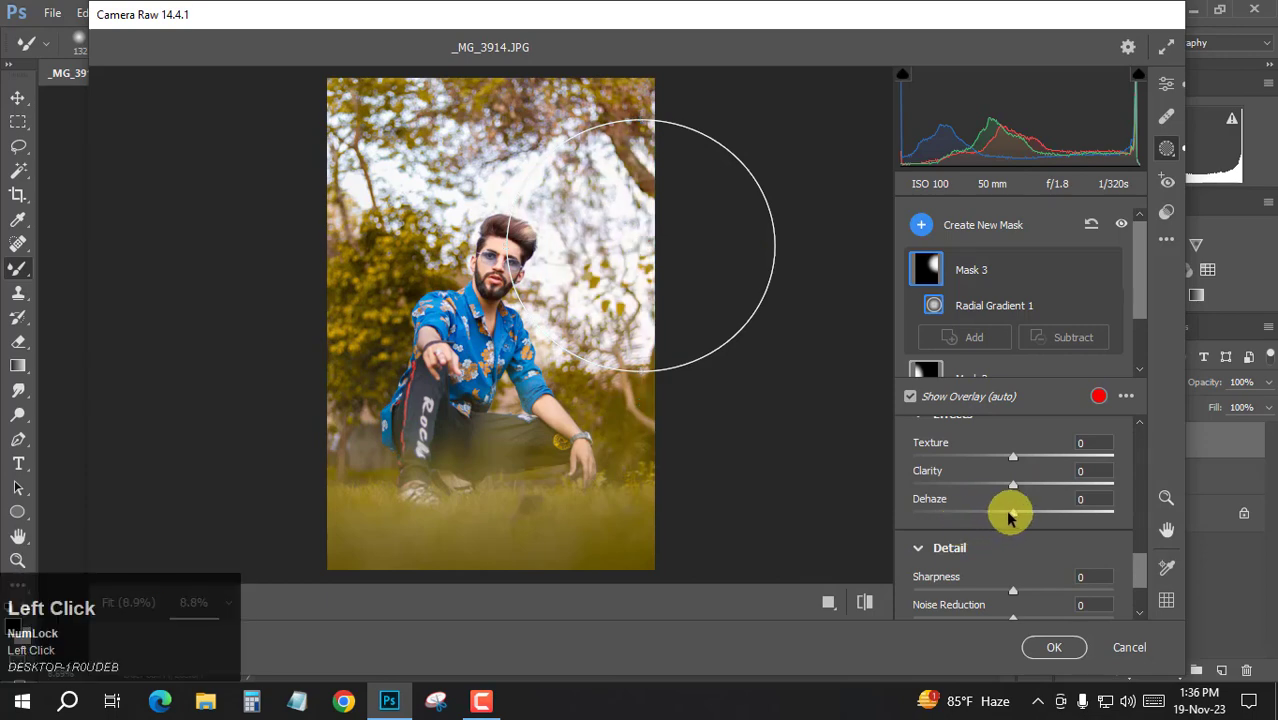
pyautogui.moveTo(1011, 514); pyautogui.dragTo(989, 516)
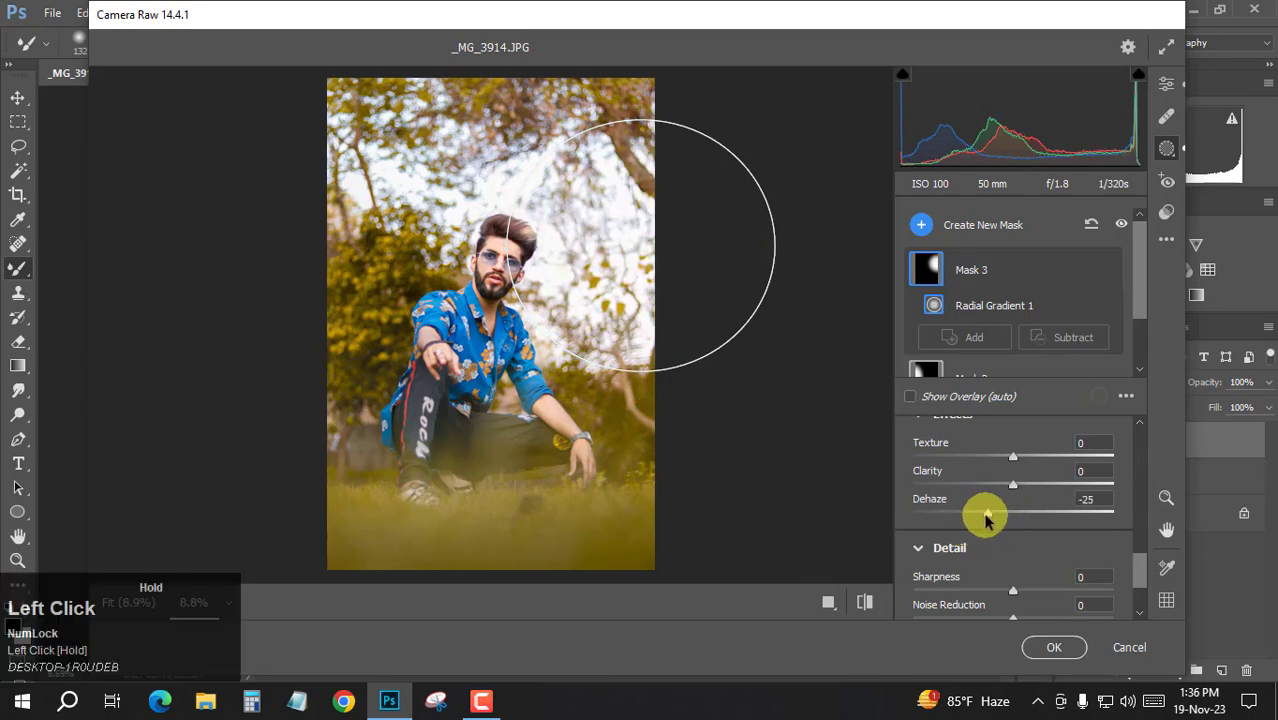
pyautogui.moveTo(987, 516); pyautogui.dragTo(962, 522)
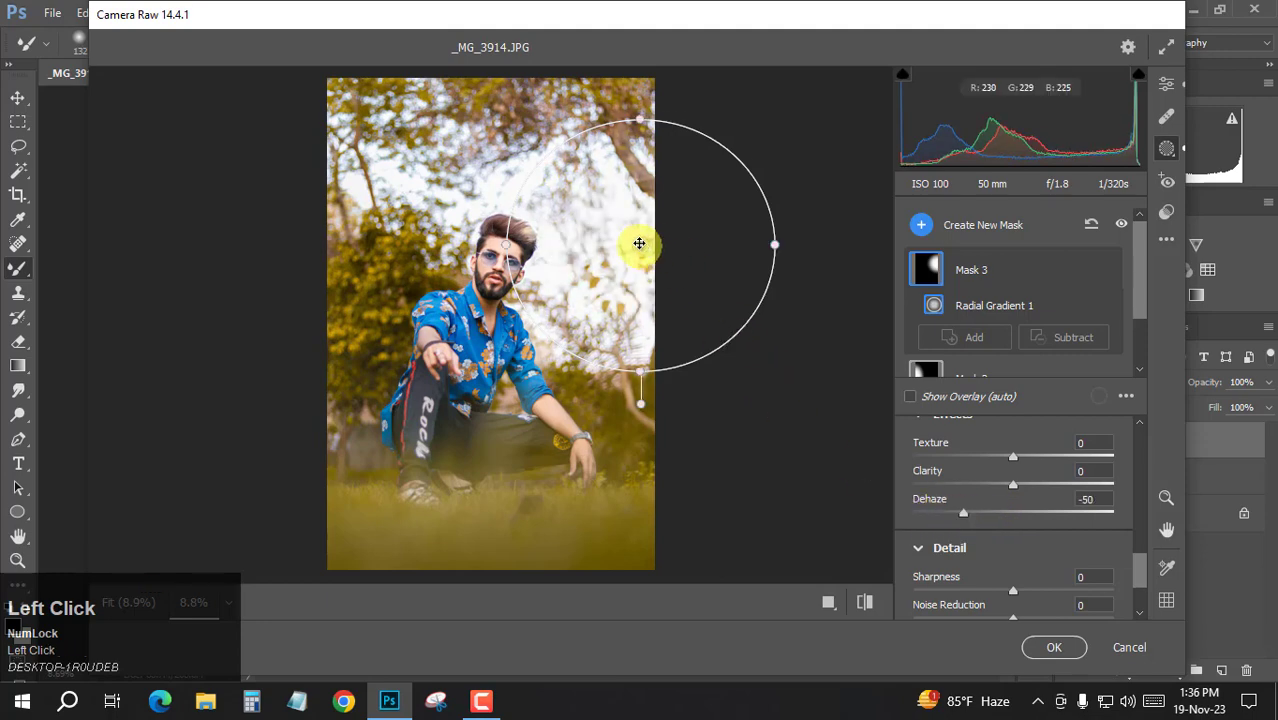
pyautogui.moveTo(640, 245); pyautogui.dragTo(662, 222)
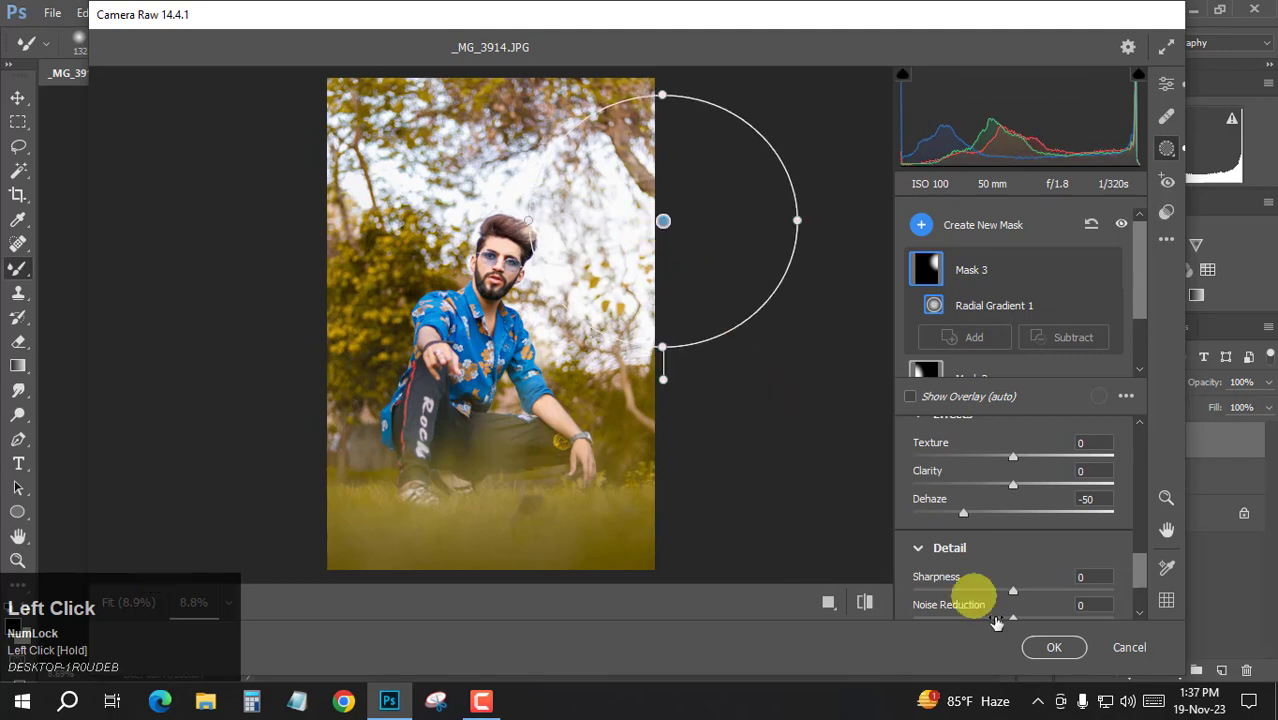
# Return to the global edits and set the Color Grading shadows to Hue 64 and Saturation 15
pyautogui.click(1165, 85)
pyautogui.scroll(-5, 945, 418)
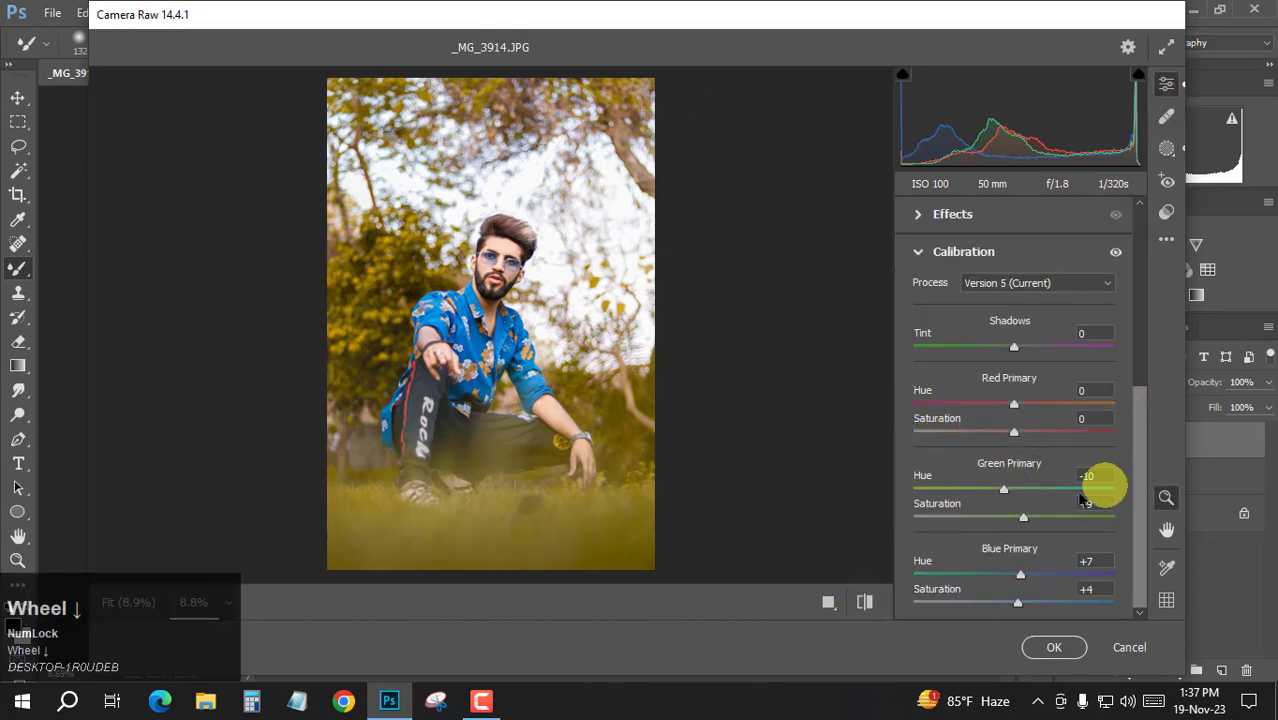
pyautogui.scroll(3, 1105, 420)
pyautogui.scroll(2, 1105, 395)
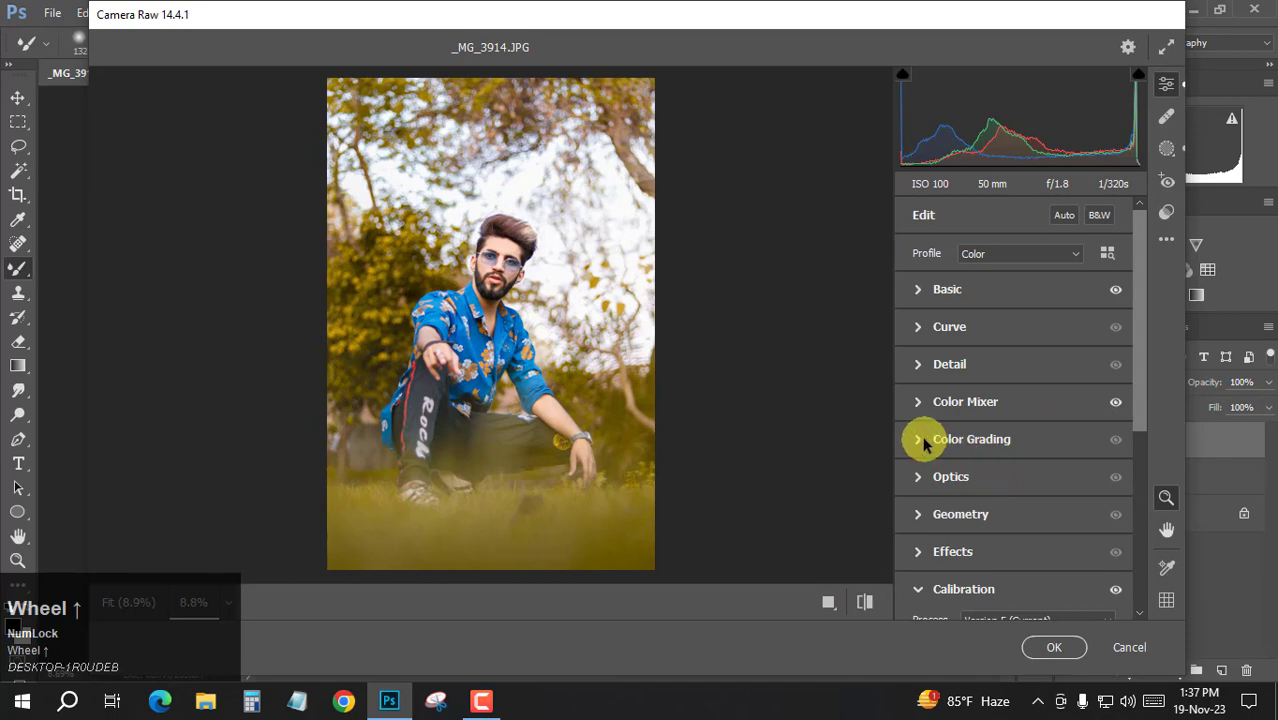
pyautogui.click(922, 440)
pyautogui.click(1006, 243)
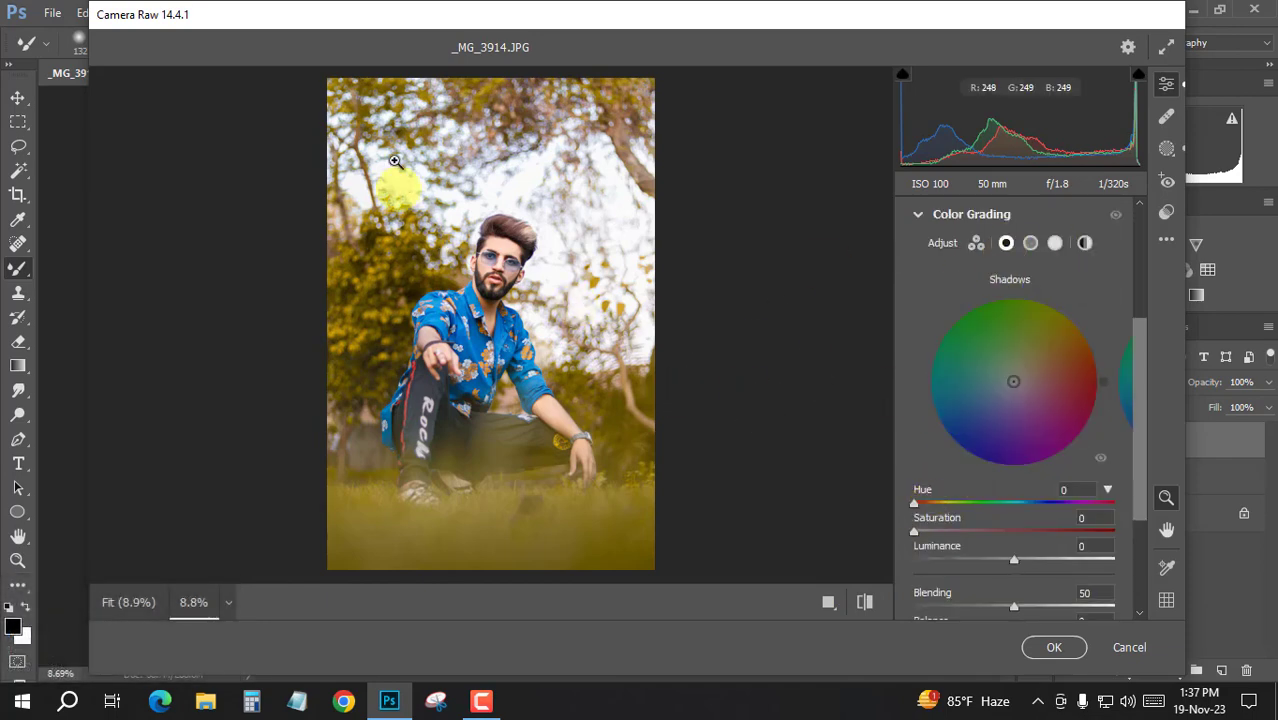
pyautogui.click(920, 504)
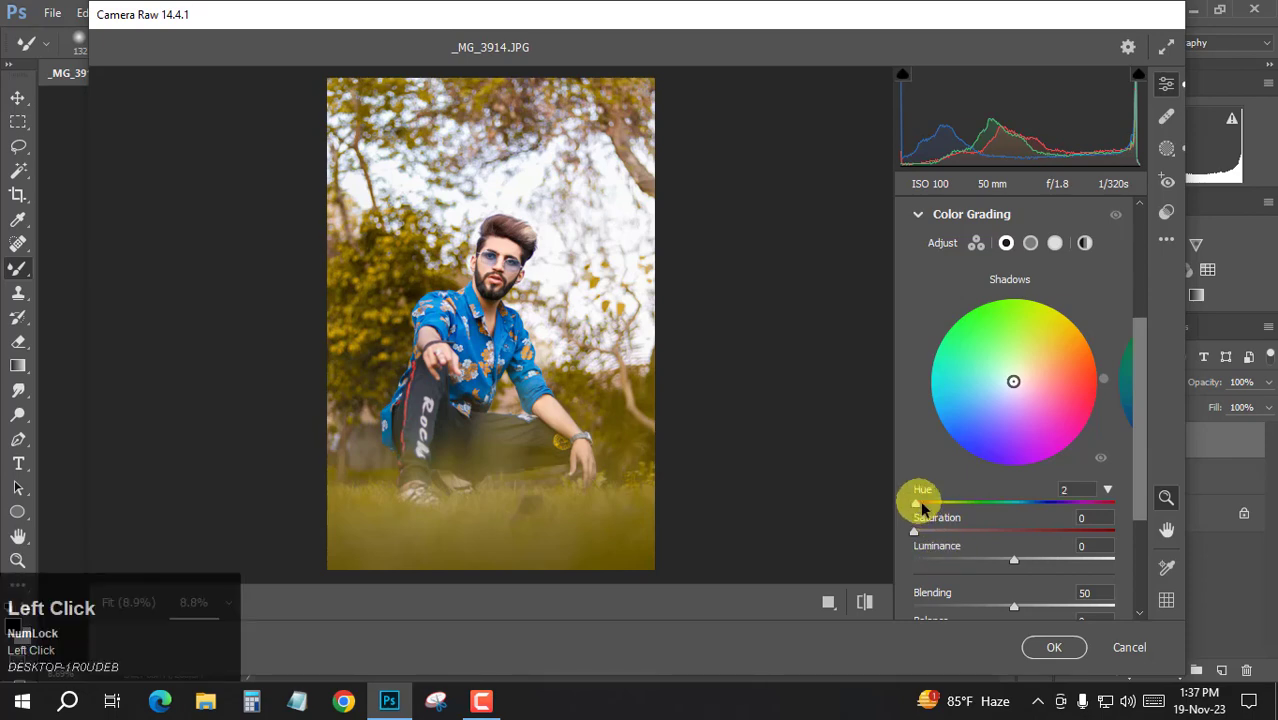
pyautogui.moveTo(921, 506); pyautogui.dragTo(935, 537)
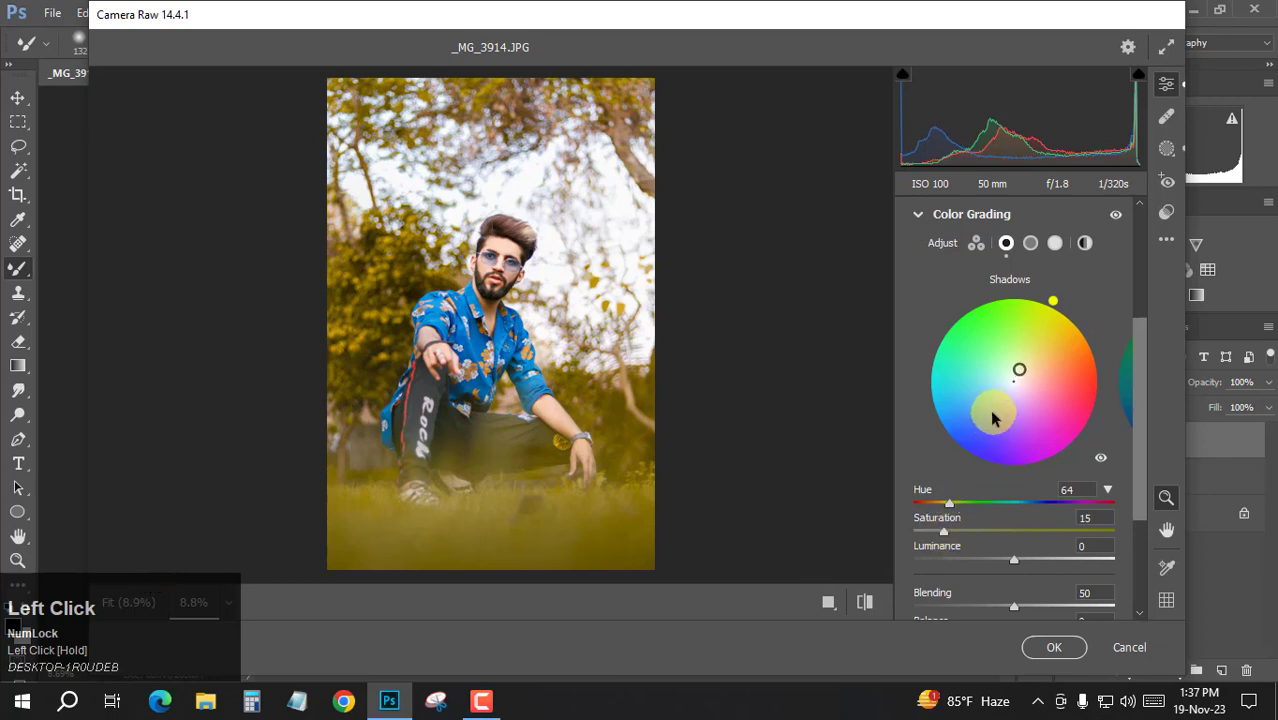
# Tint the Color Grading highlights a soft blue and reduce the tint's saturation slightly
pyautogui.click(1054, 243)
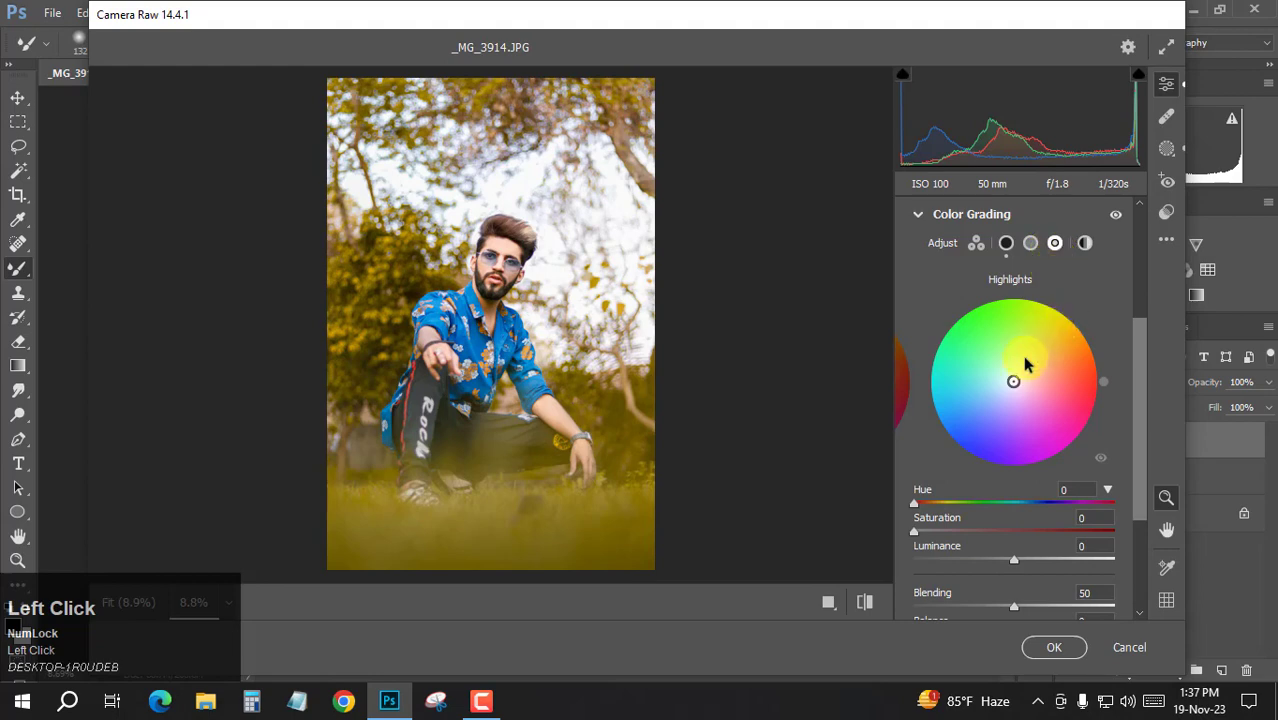
pyautogui.moveTo(1015, 384); pyautogui.dragTo(989, 388)
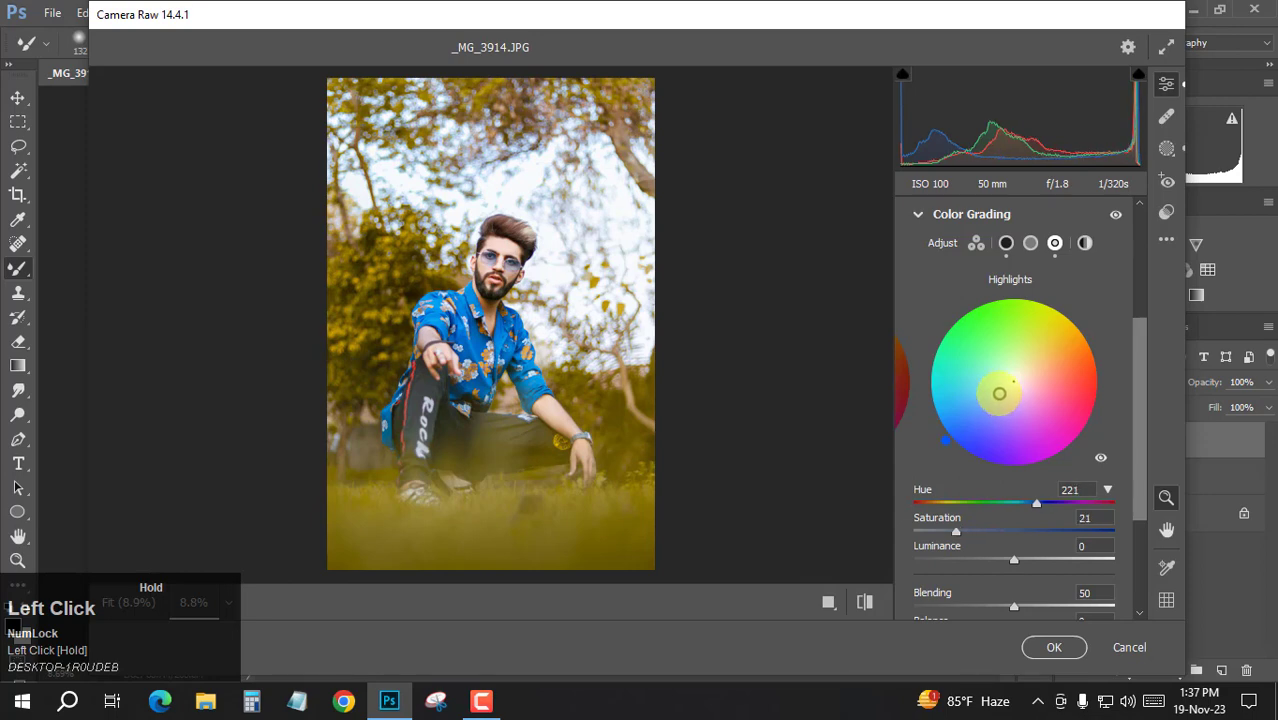
pyautogui.moveTo(966, 531)
pyautogui.mouseDown()
pyautogui.moveTo(959, 516)
pyautogui.moveTo(953, 535)
pyautogui.mouseUp()
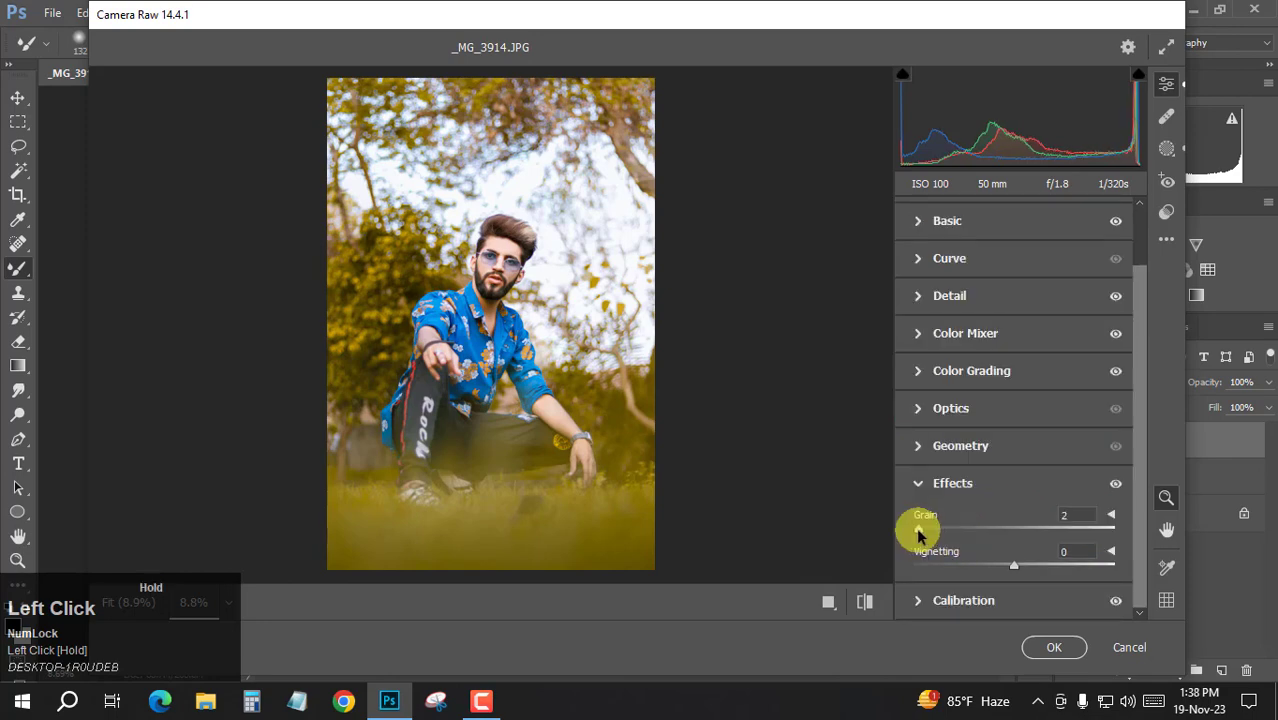
# Set the effects Grain to 1 and compare the photo with its default settings
pyautogui.scroll(2, 1033, 571)
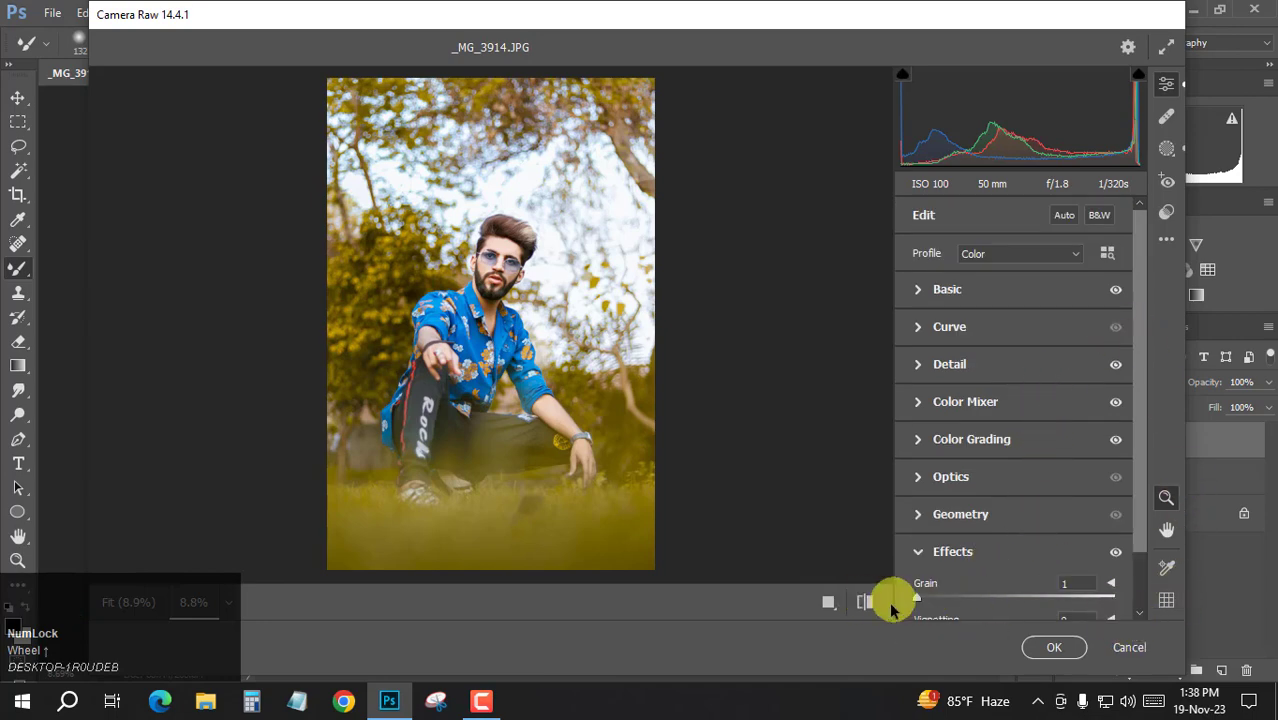
pyautogui.scroll(1, 450, 264)
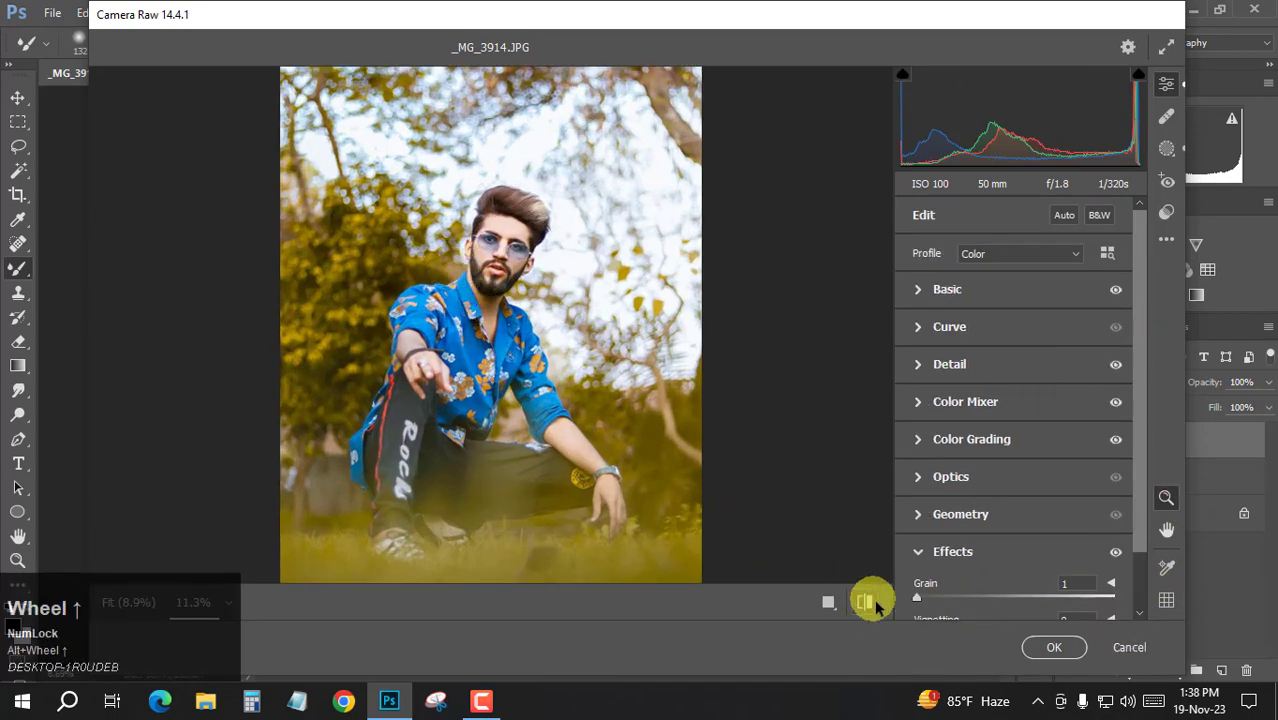
pyautogui.click(866, 603)
pyautogui.click(866, 603)
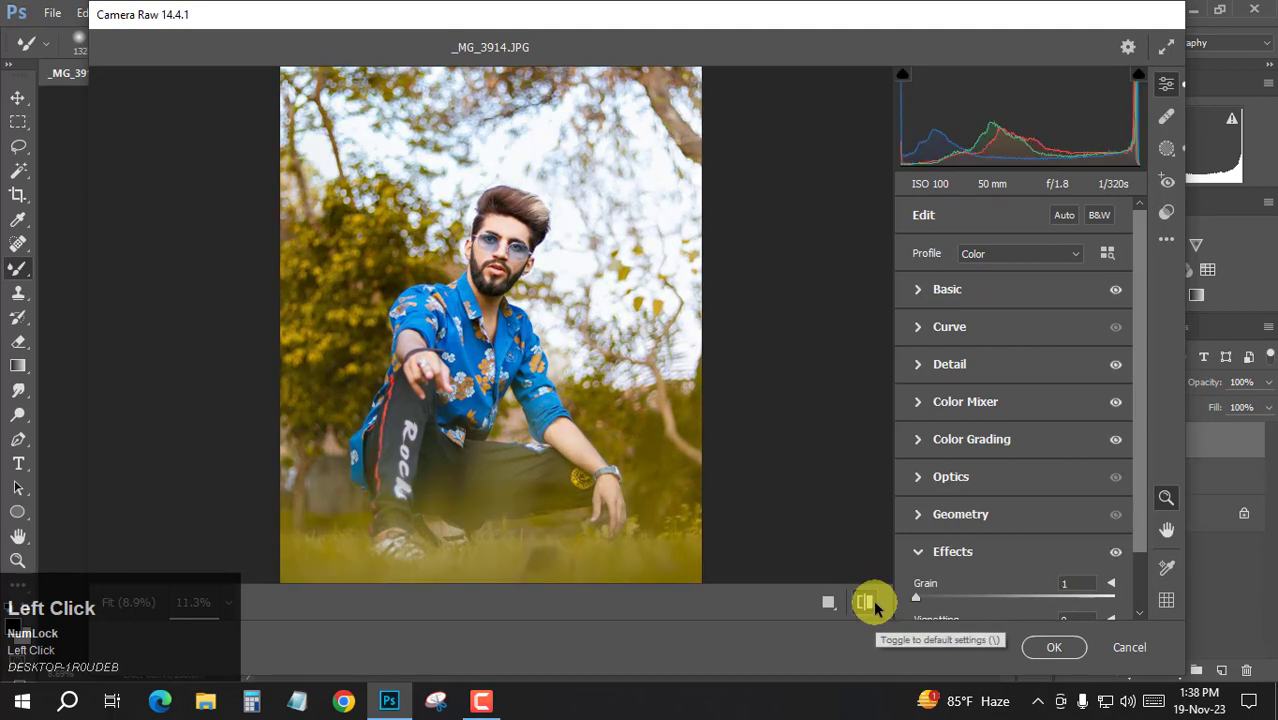
# Inspect the man's face and shirt up close and apply the Camera Raw edits to the layer
pyautogui.scroll(1, 527, 302)
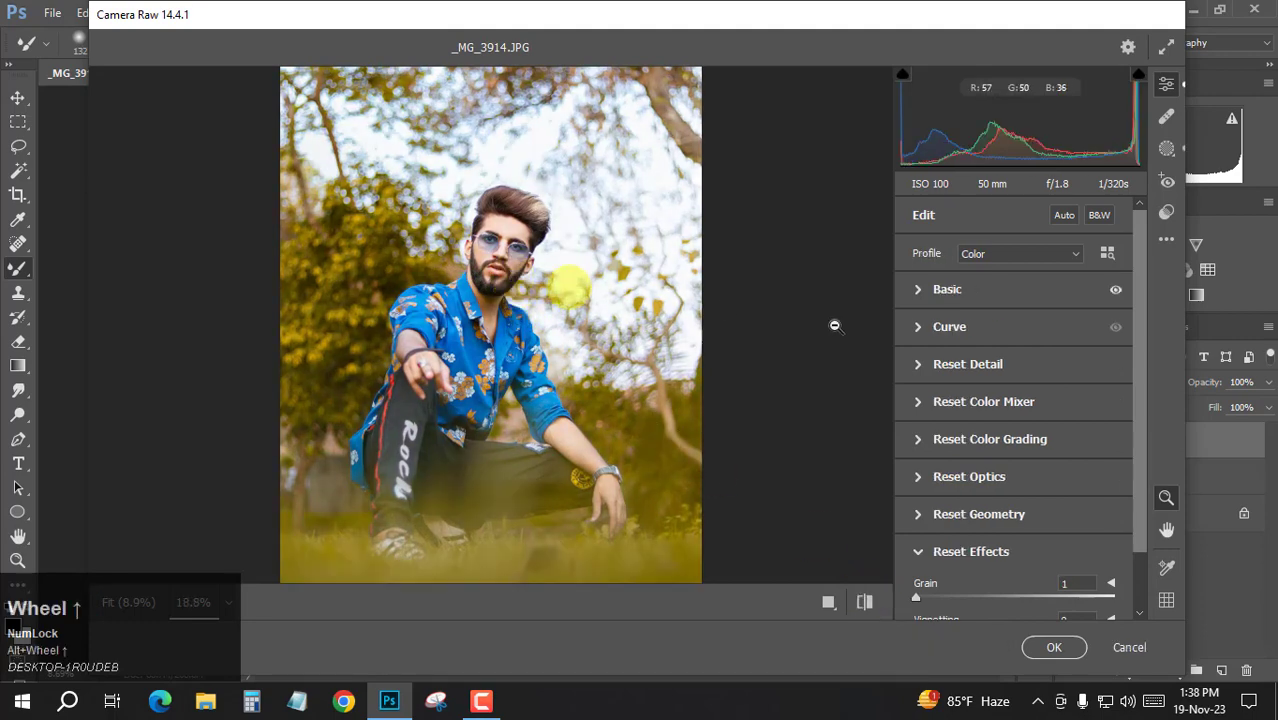
pyautogui.scroll(1, 567, 288)
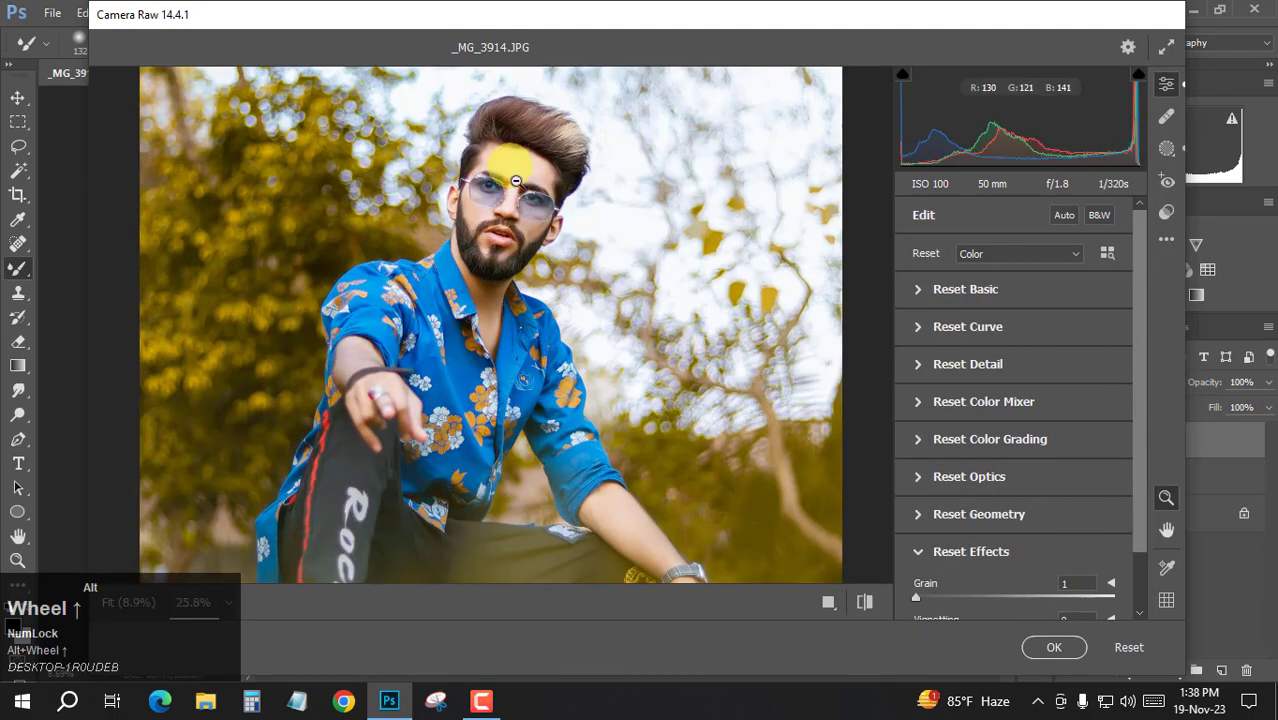
pyautogui.scroll(1, 516, 197)
pyautogui.click(543, 231)
pyautogui.moveTo(543, 231)
pyautogui.mouseDown()
pyautogui.moveTo(539, 262)
pyautogui.moveTo(505, 251)
pyautogui.moveTo(539, 240)
pyautogui.mouseUp()
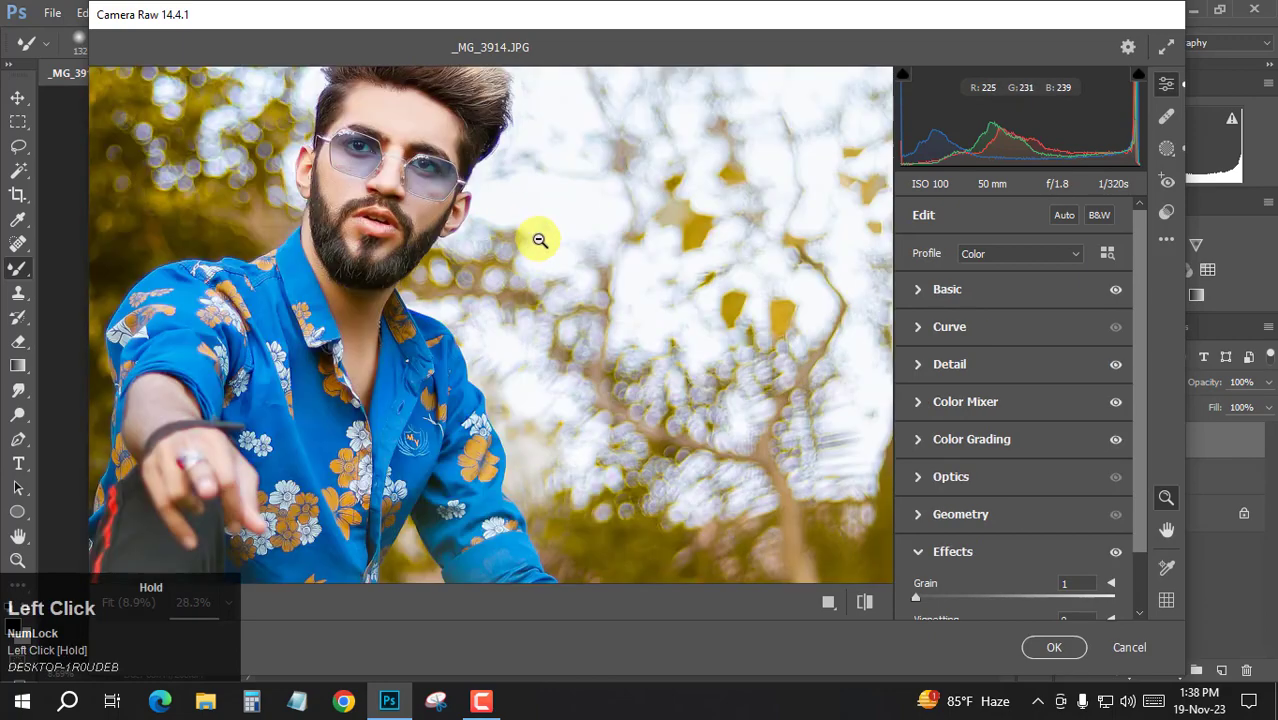
pyautogui.click(491, 221)
pyautogui.click(1054, 647)
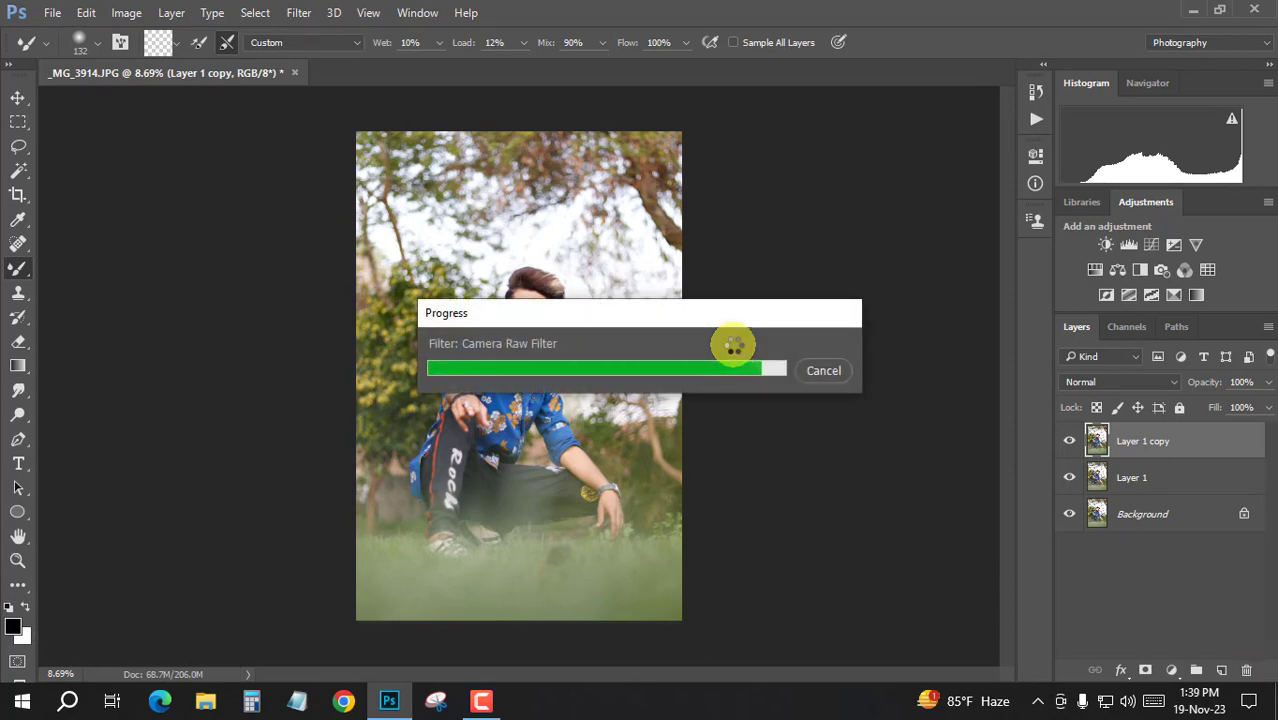
# Hide Layer 1 and Layer 1 copy to examine the man's original face up close
pyautogui.scroll(3, 510, 259)
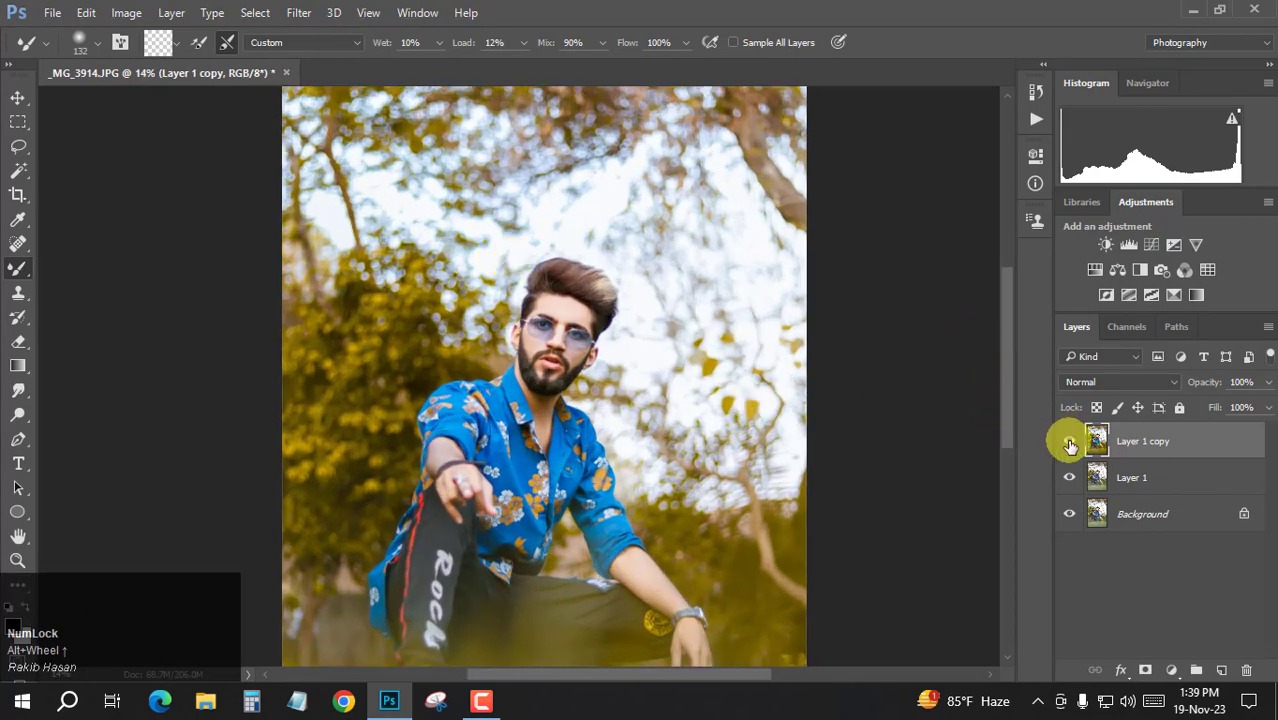
pyautogui.click(1069, 477)
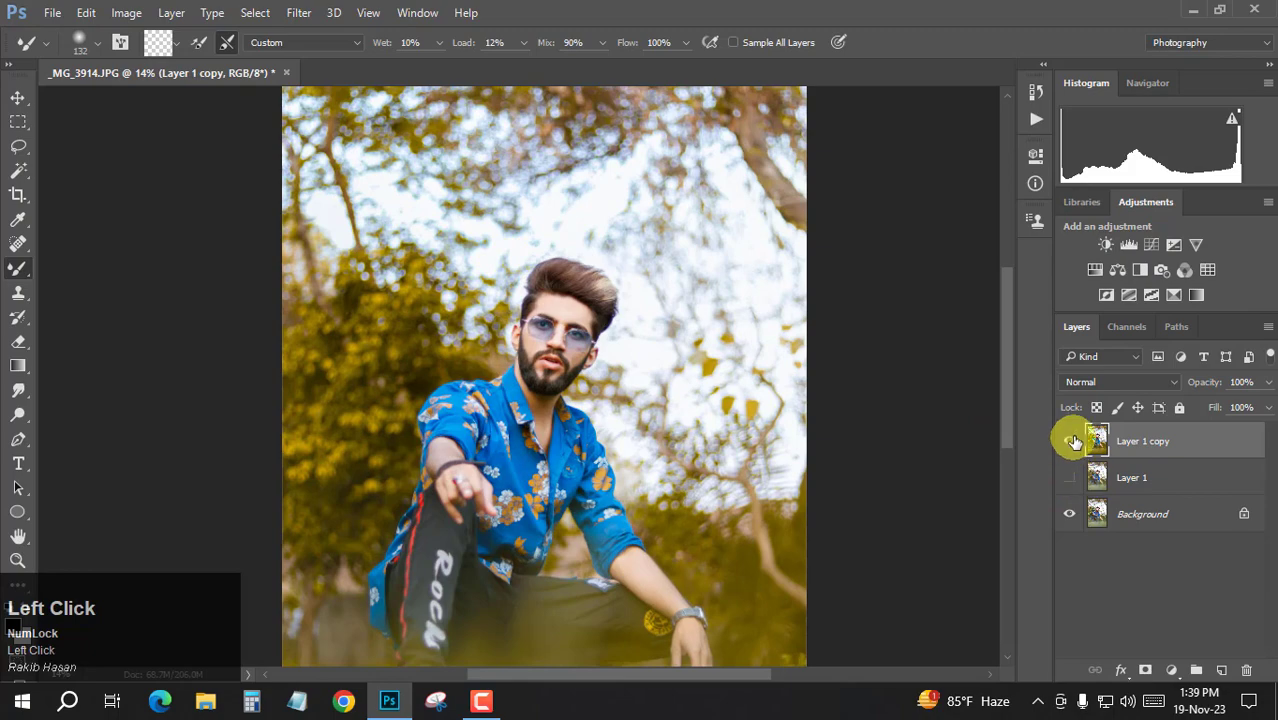
pyautogui.click(1070, 441)
pyautogui.scroll(6, 542, 342)
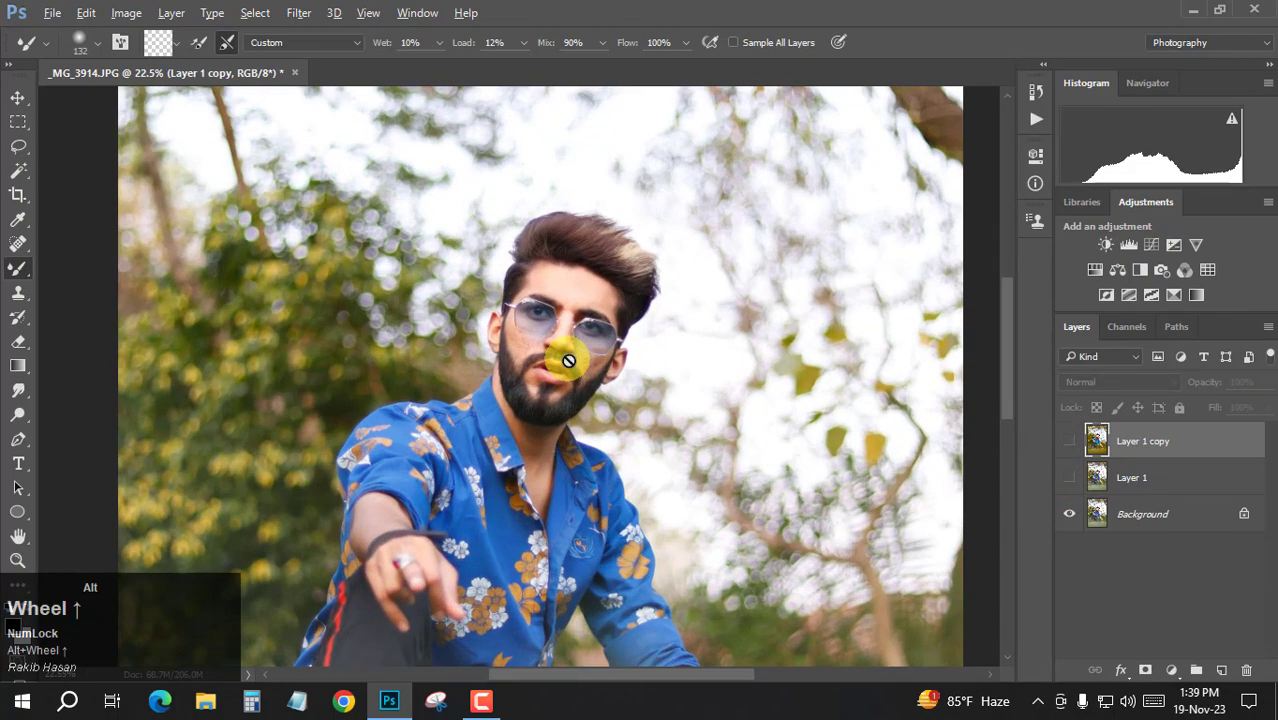
pyautogui.scroll(5, 557, 311)
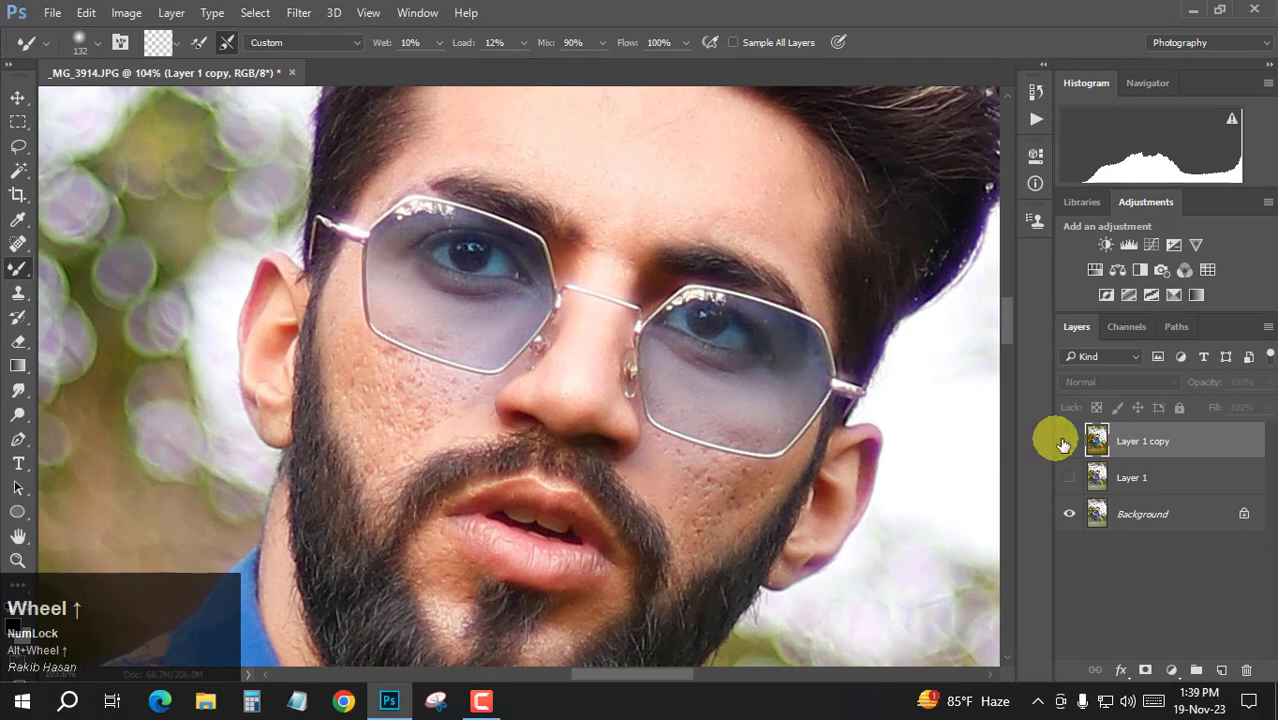
# Switch Layer 1 copy on and off to compare the face before and after, leave it shown, and review the whole photo
pyautogui.click(1069, 441)
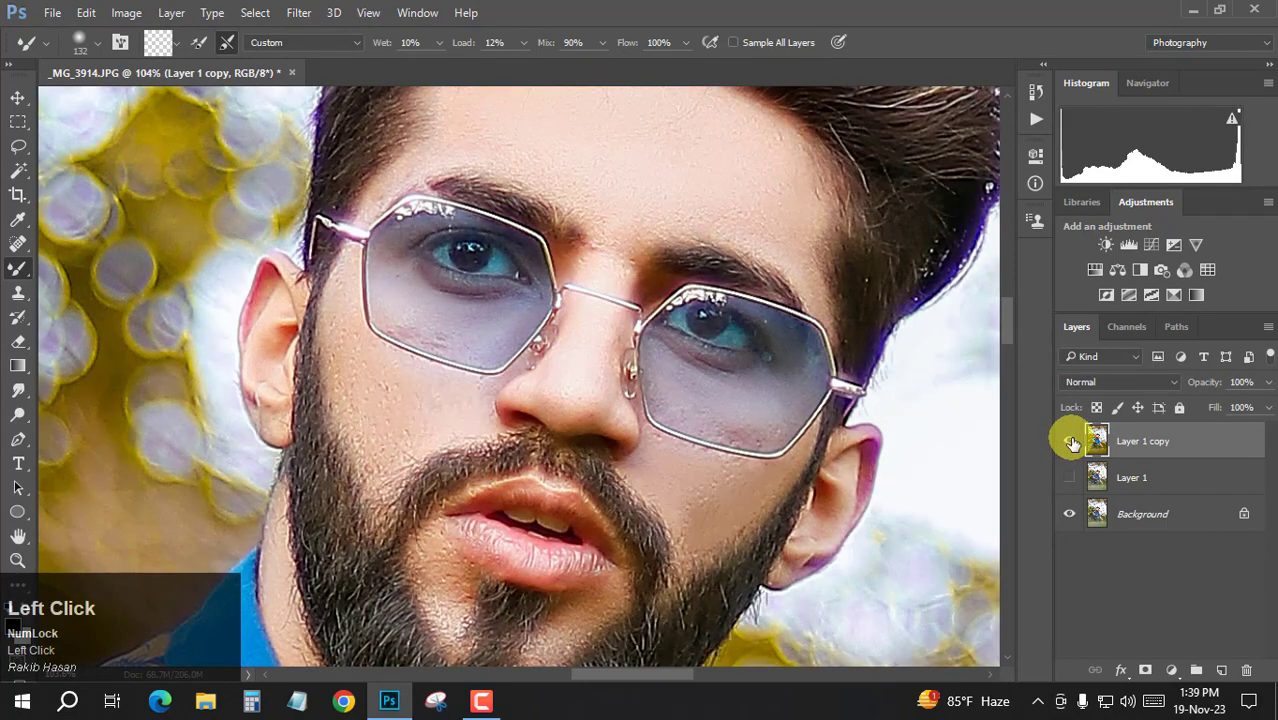
pyautogui.click(1070, 441)
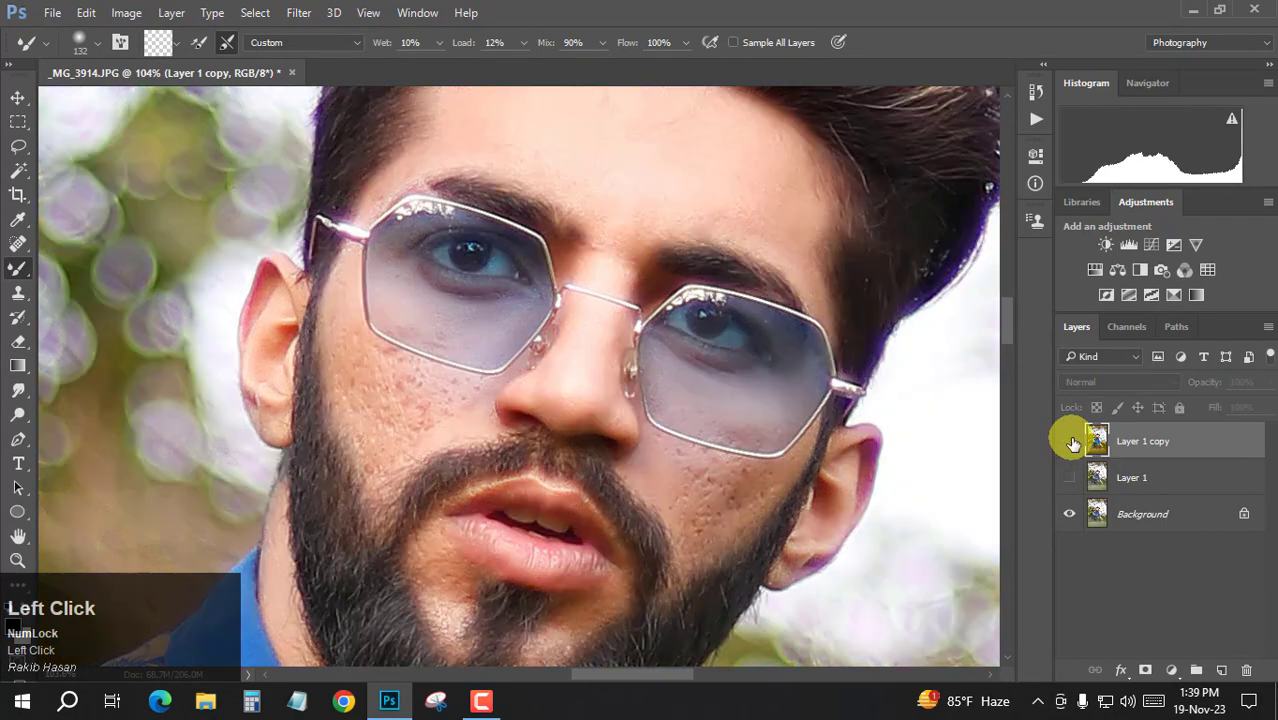
pyautogui.click(1070, 441)
pyautogui.click(1069, 442)
pyautogui.click(1066, 443)
pyautogui.scroll(-8, 758, 400)
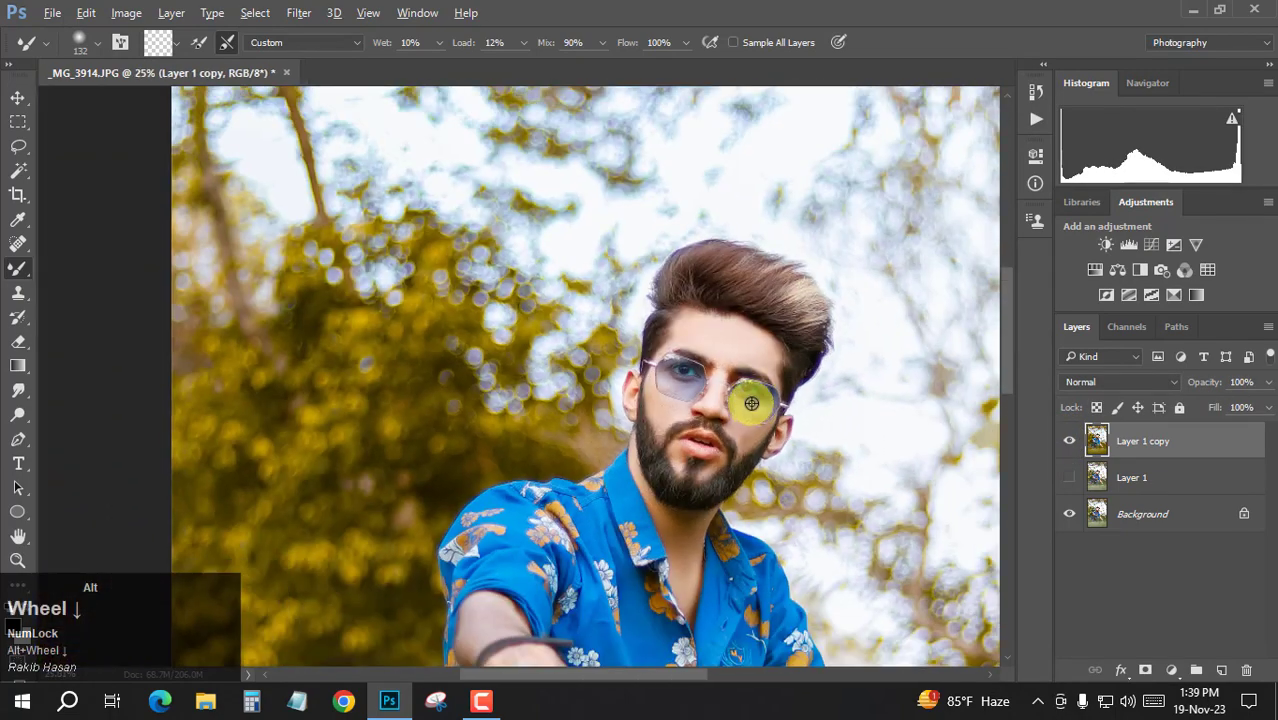
pyautogui.scroll(-2, 760, 395)
pyautogui.scroll(1, 616, 408)
pyautogui.scroll(-2, 579, 385)
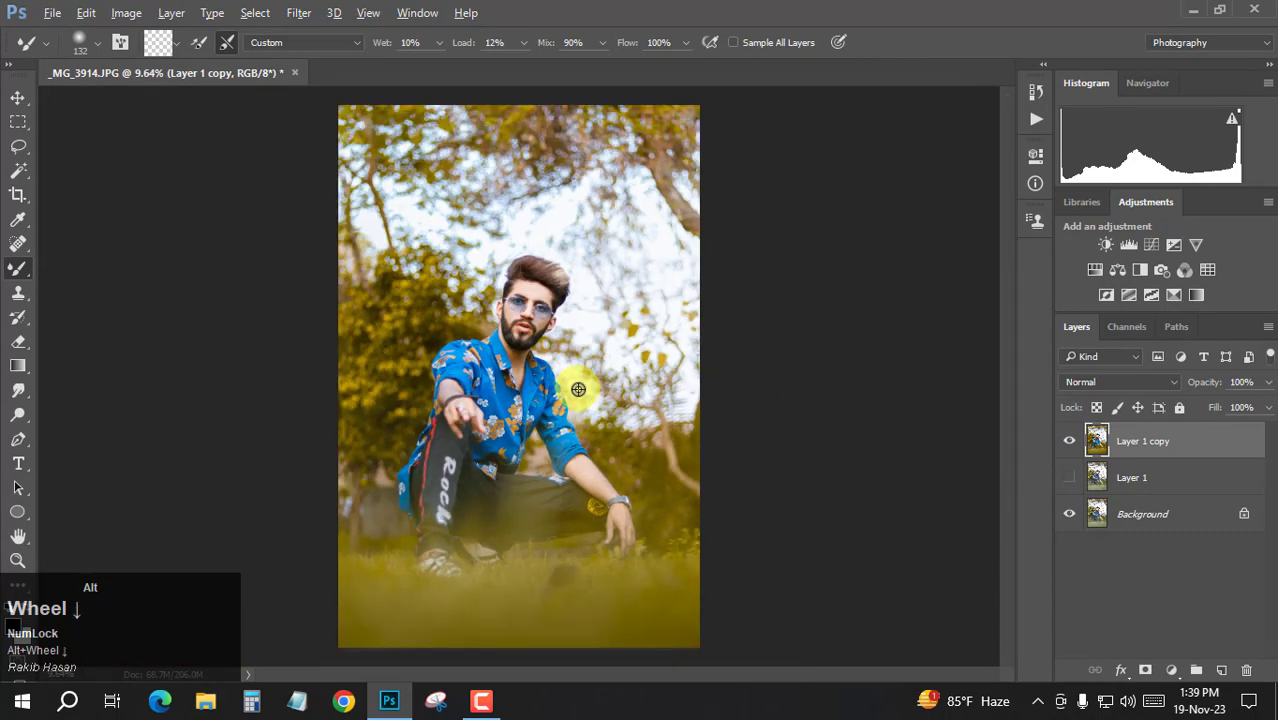
pyautogui.scroll(2, 579, 393)
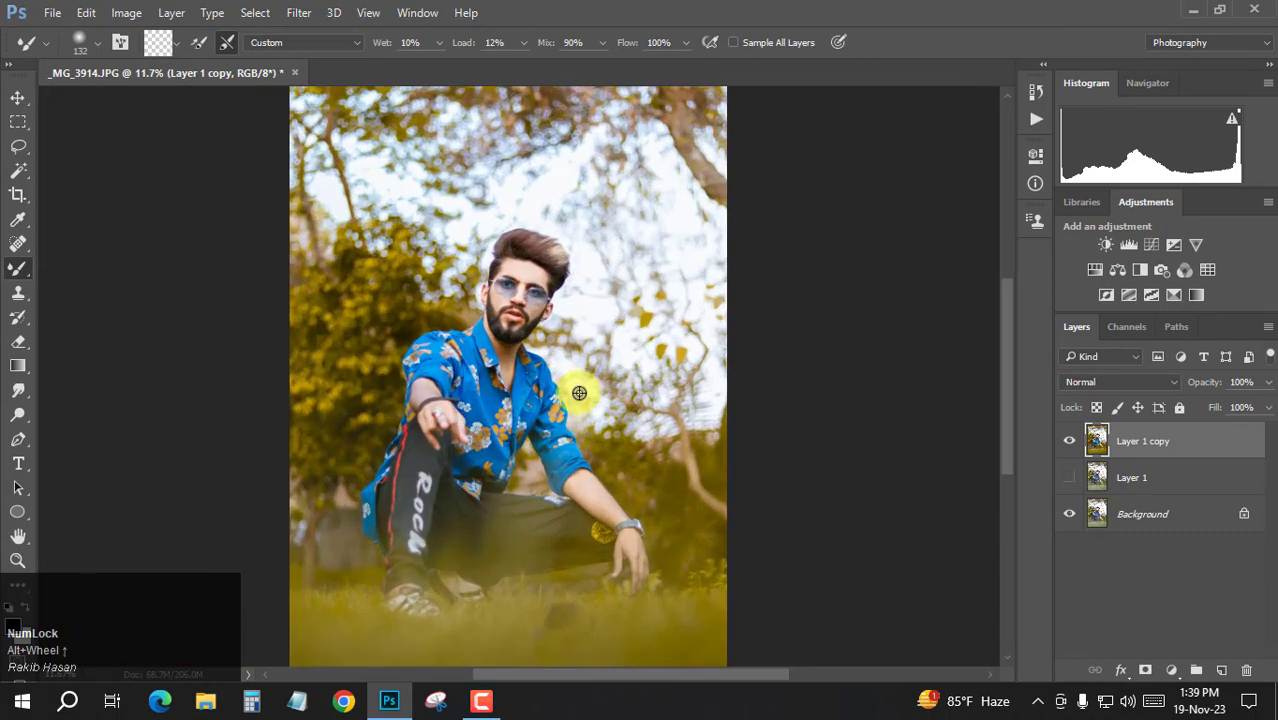